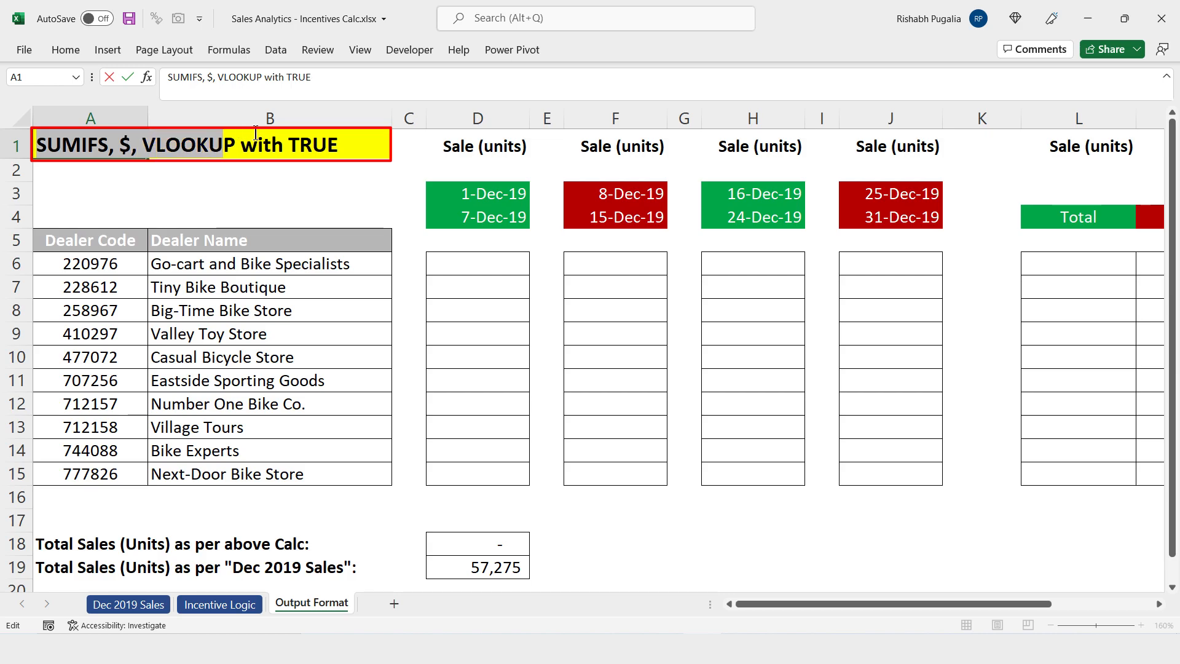
# Examine the sale dates, dealer codes, dealer names and units sold in the Dec 2019 Sales data
pyautogui.click(313, 194)
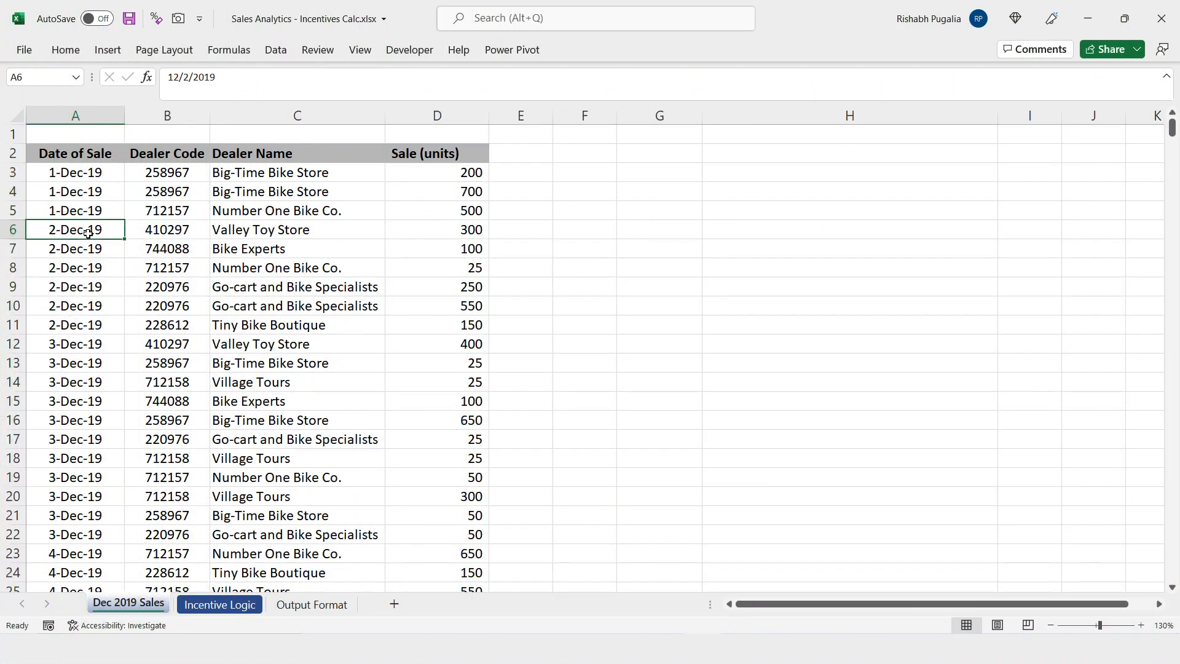
pyautogui.hotkey('ctrl', 'Down')
pyautogui.hotkey('ctrl', 'Up')
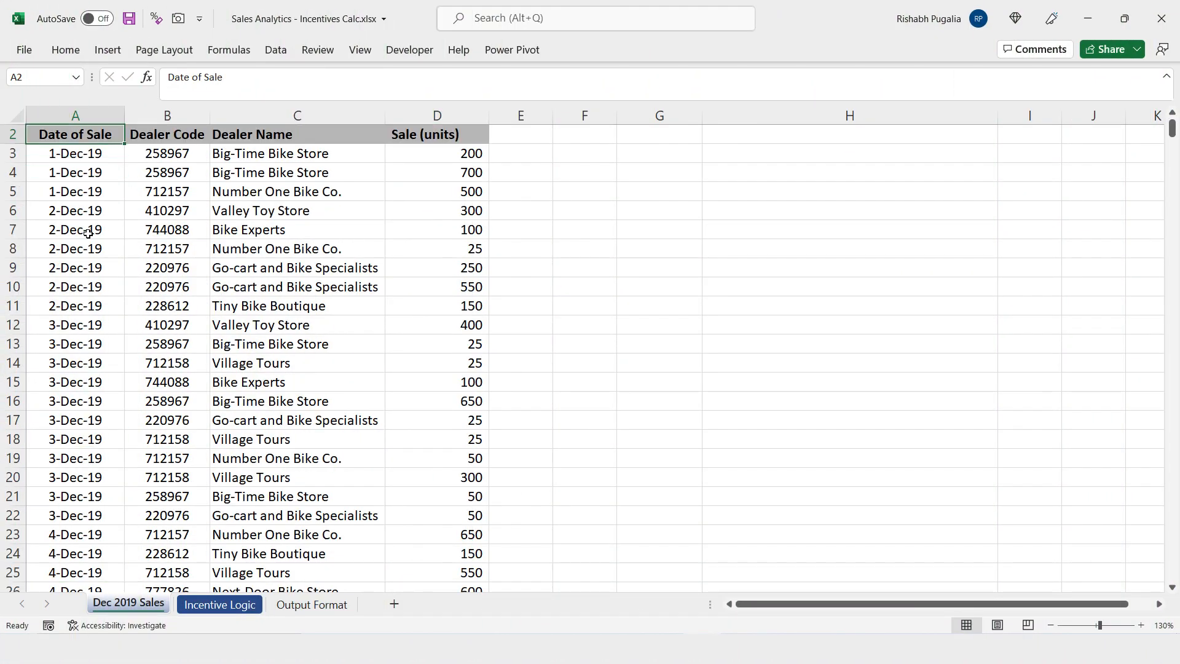
pyautogui.scroll(2, 88, 234)
pyautogui.scroll(1, 87, 234)
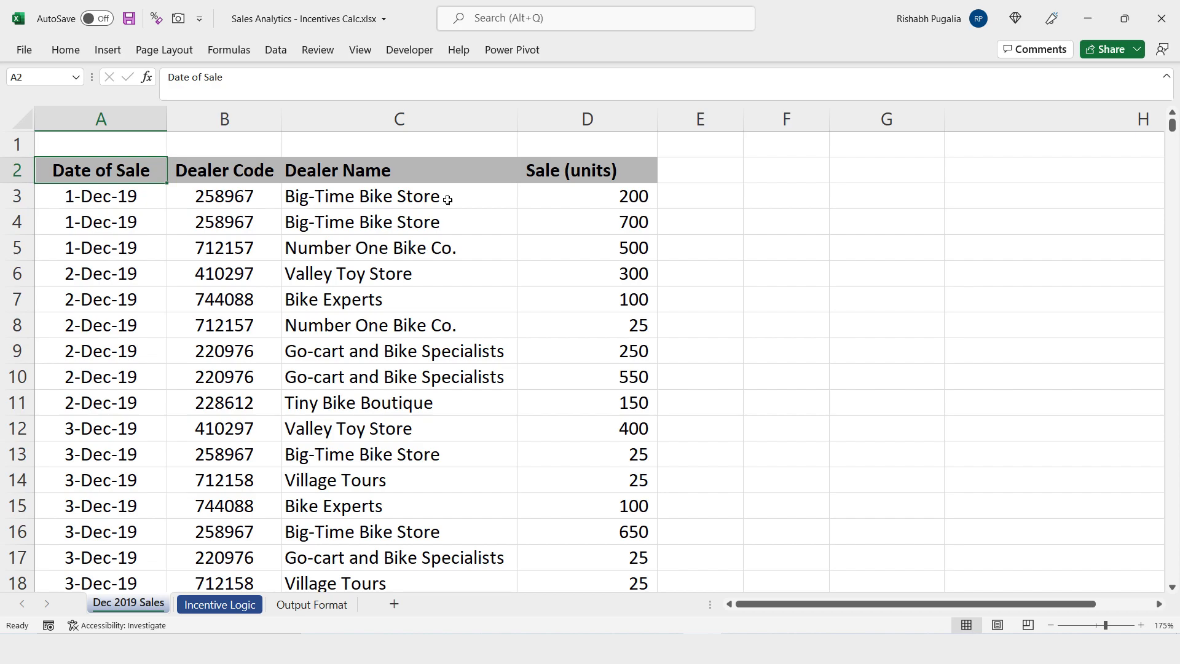
pyautogui.moveTo(416, 198)
pyautogui.mouseDown()
pyautogui.moveTo(396, 301)
pyautogui.moveTo(416, 403)
pyautogui.mouseUp()
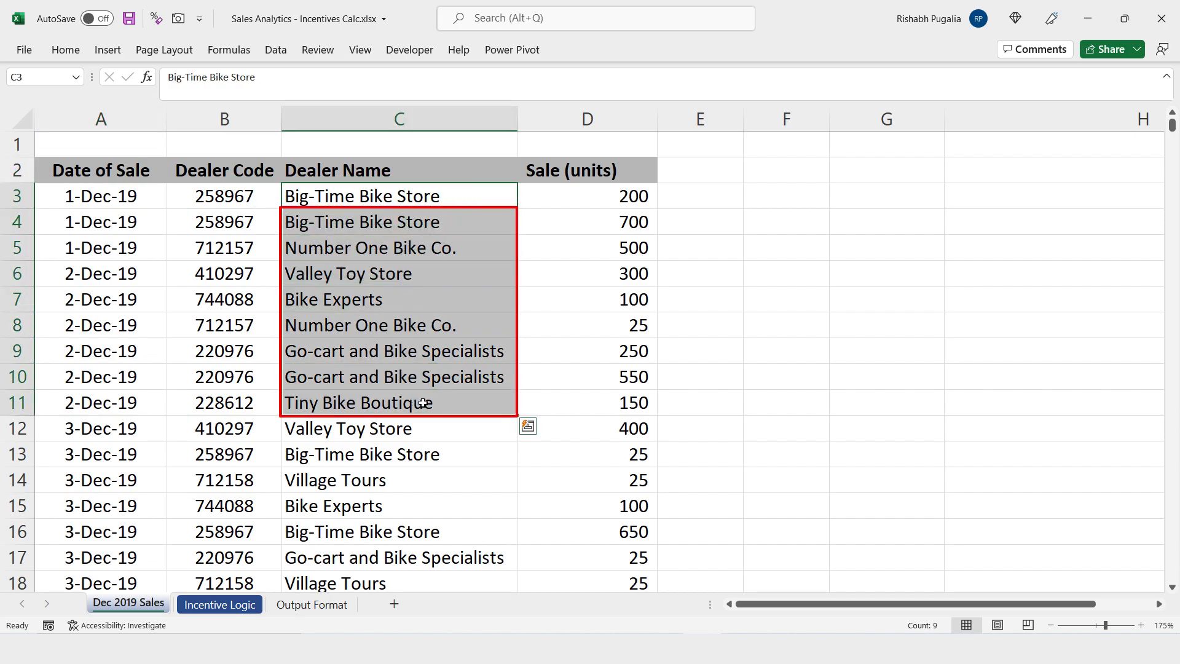
pyautogui.moveTo(569, 219); pyautogui.dragTo(571, 424)
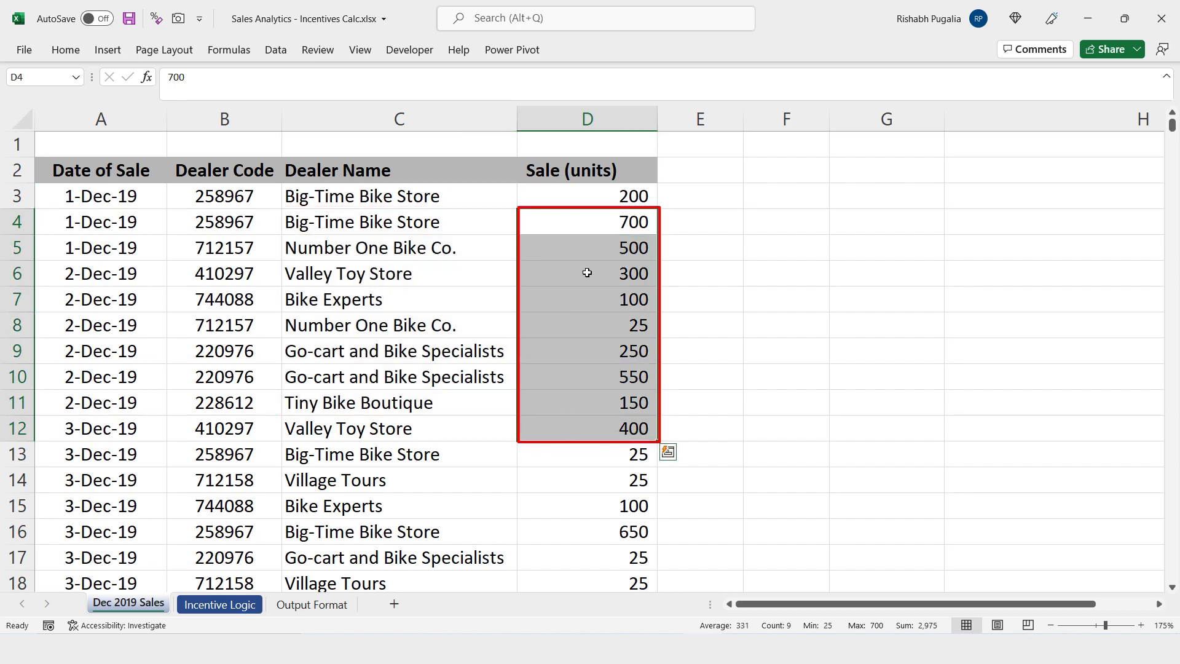
pyautogui.click(601, 195)
pyautogui.click(116, 193)
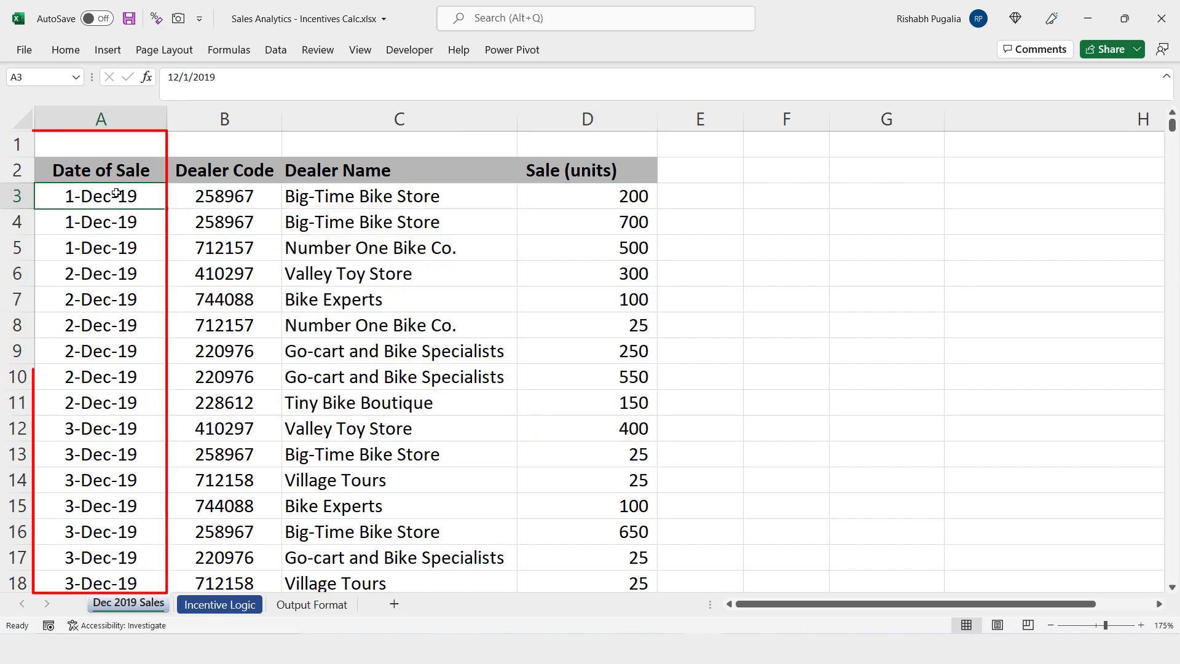
pyautogui.hotkey('ctrl', 'Down')
pyautogui.hotkey('ctrl', 'Up')
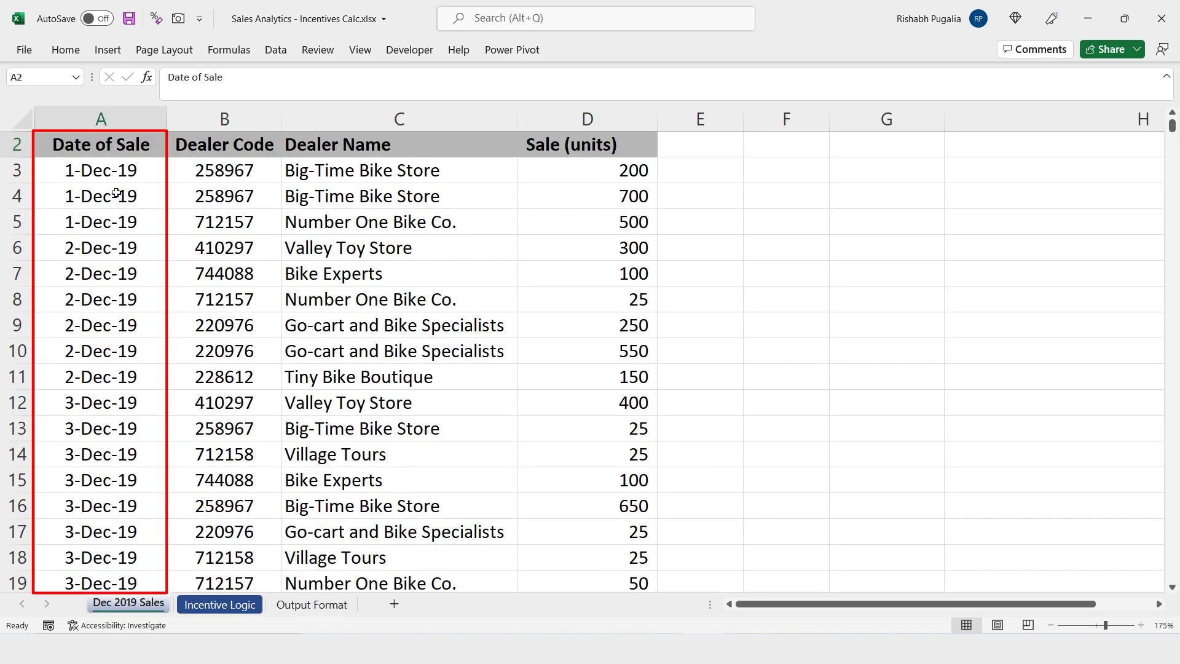
pyautogui.scroll(1, 337, 199)
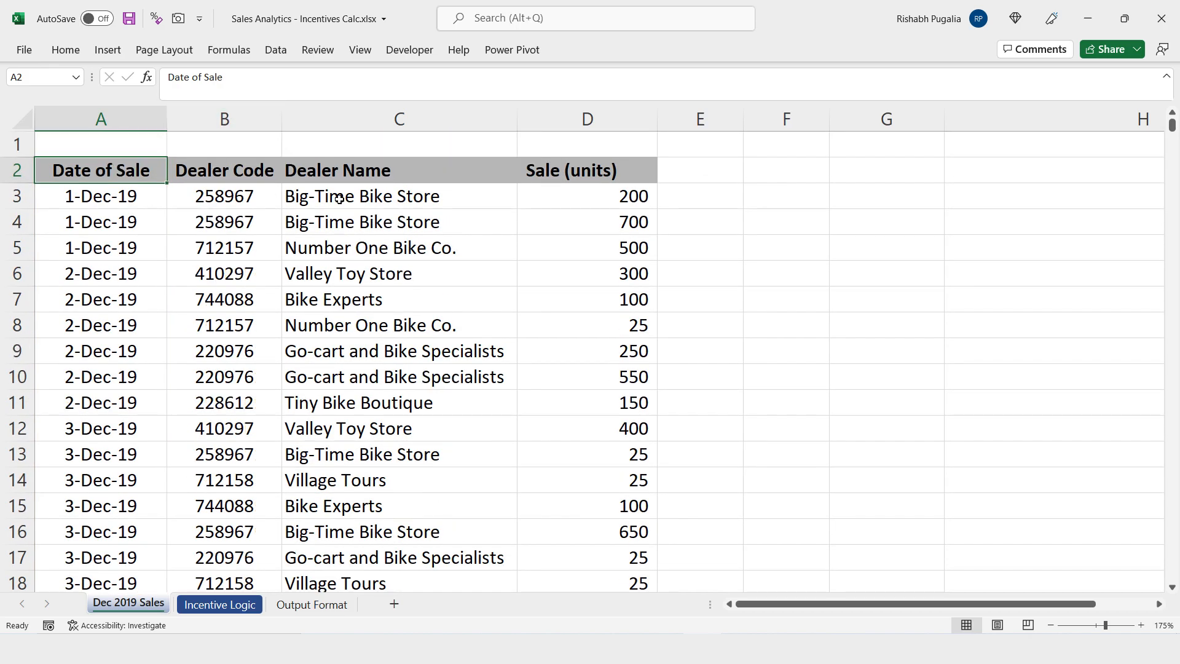
pyautogui.moveTo(154, 197)
pyautogui.mouseDown()
pyautogui.moveTo(282, 224)
pyautogui.moveTo(585, 229)
pyautogui.mouseUp()
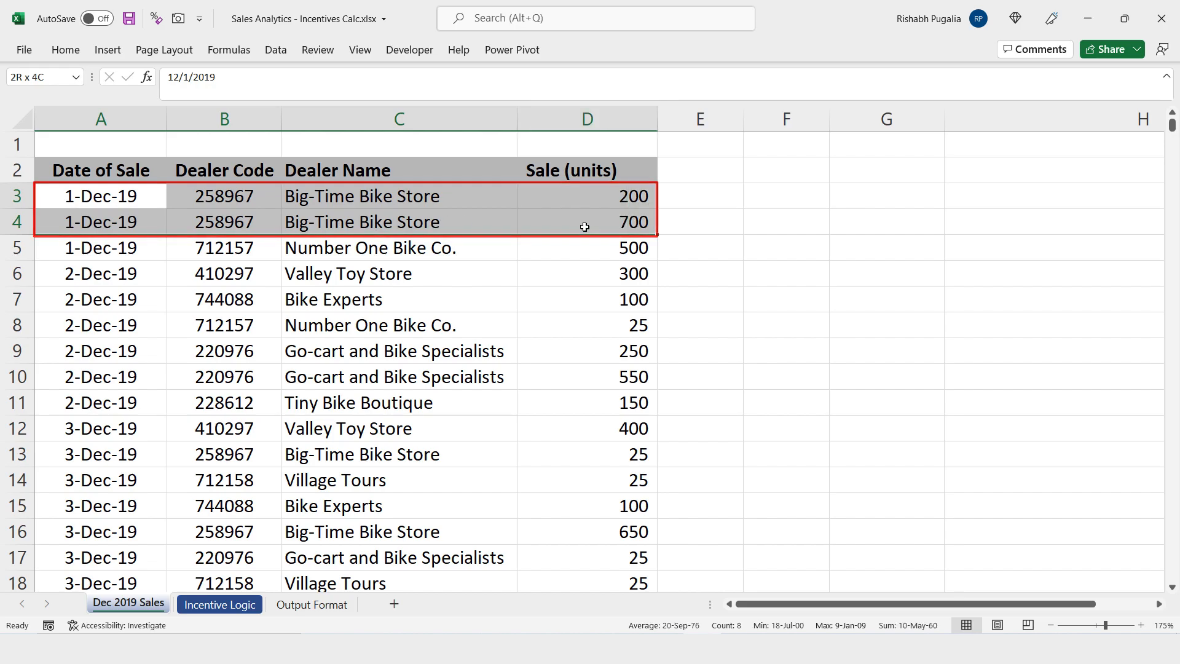
pyautogui.click(416, 277)
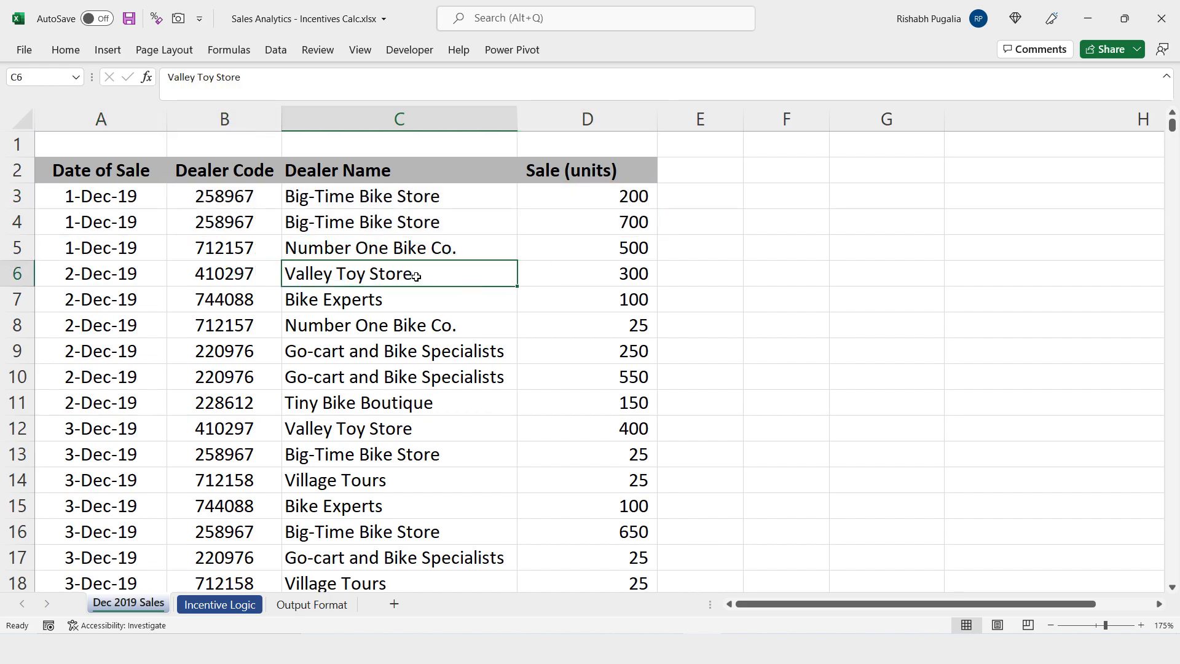
pyautogui.moveTo(232, 180); pyautogui.dragTo(231, 424)
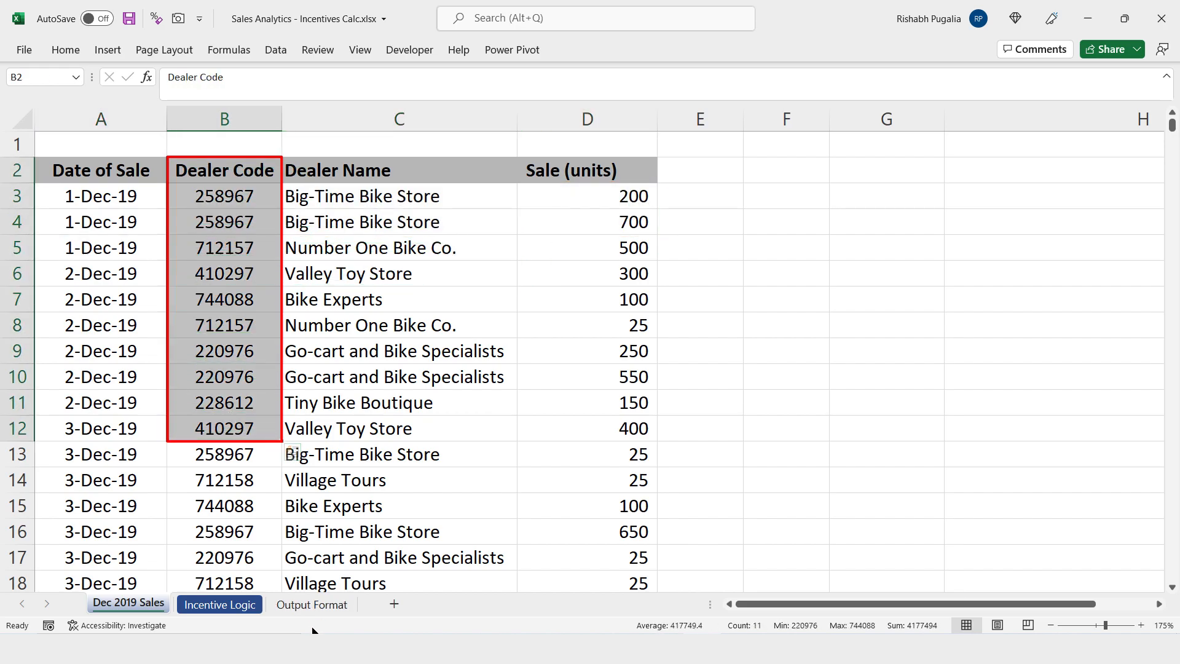
# Review the dealer list and the four green and red sale periods on the Output Format sheet
pyautogui.click(308, 605)
pyautogui.moveTo(103, 266); pyautogui.dragTo(295, 472)
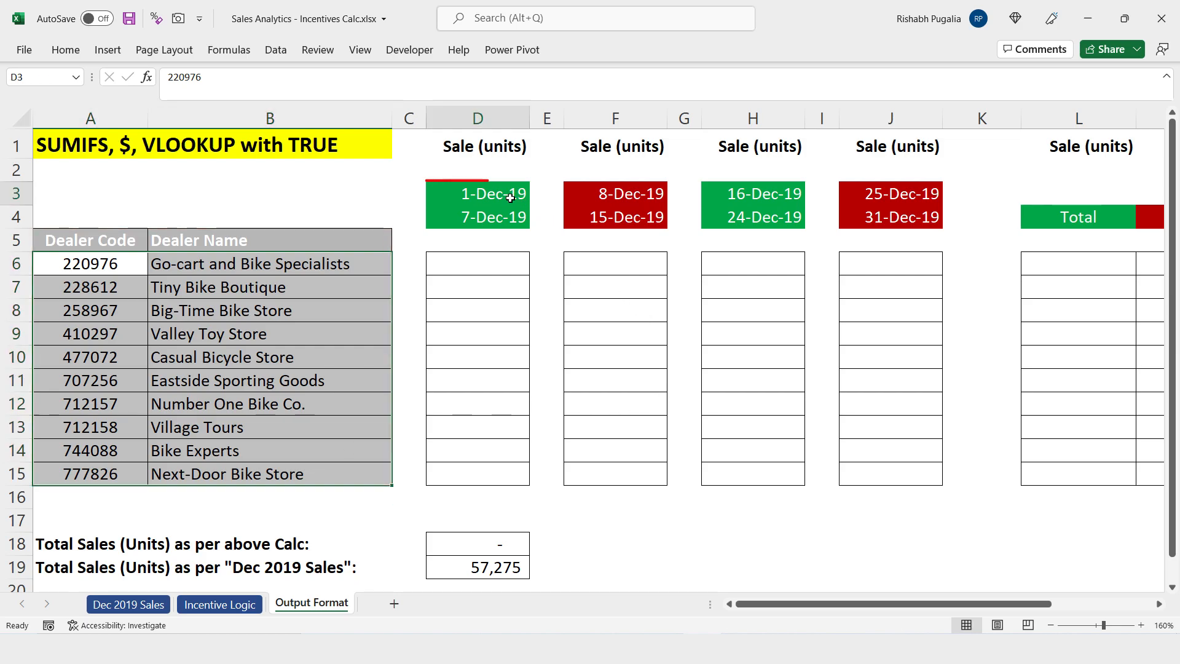
pyautogui.click(500, 222)
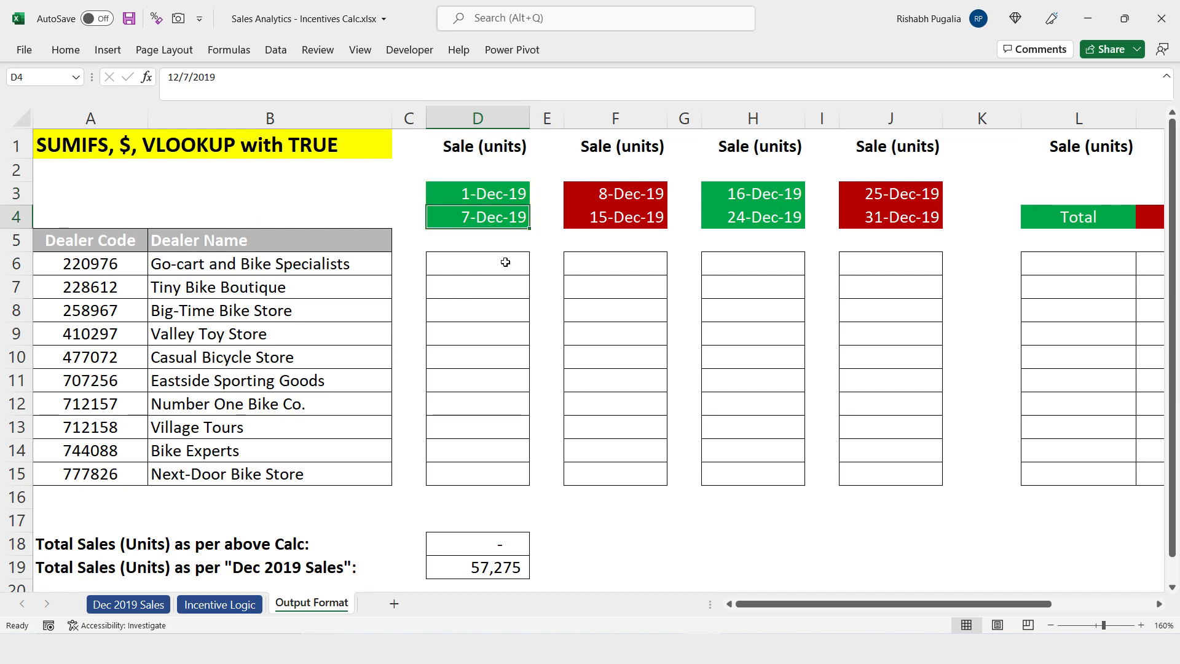
pyautogui.moveTo(504, 261); pyautogui.dragTo(497, 475)
pyautogui.moveTo(751, 195); pyautogui.dragTo(751, 468)
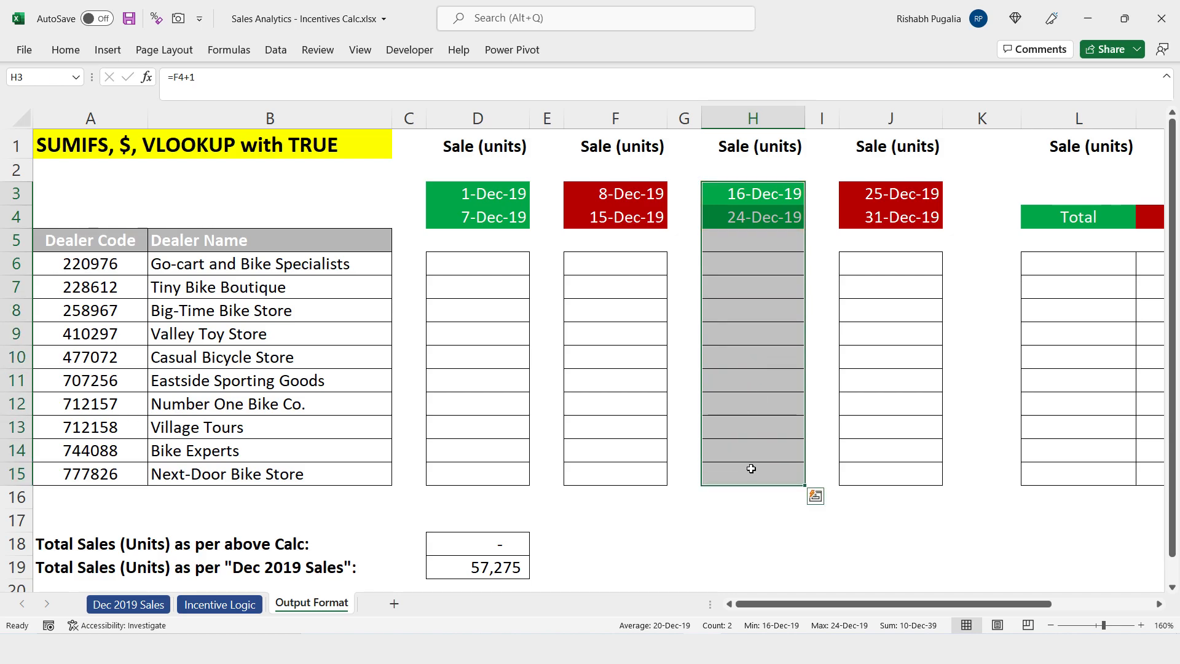
pyautogui.moveTo(483, 195); pyautogui.dragTo(483, 217)
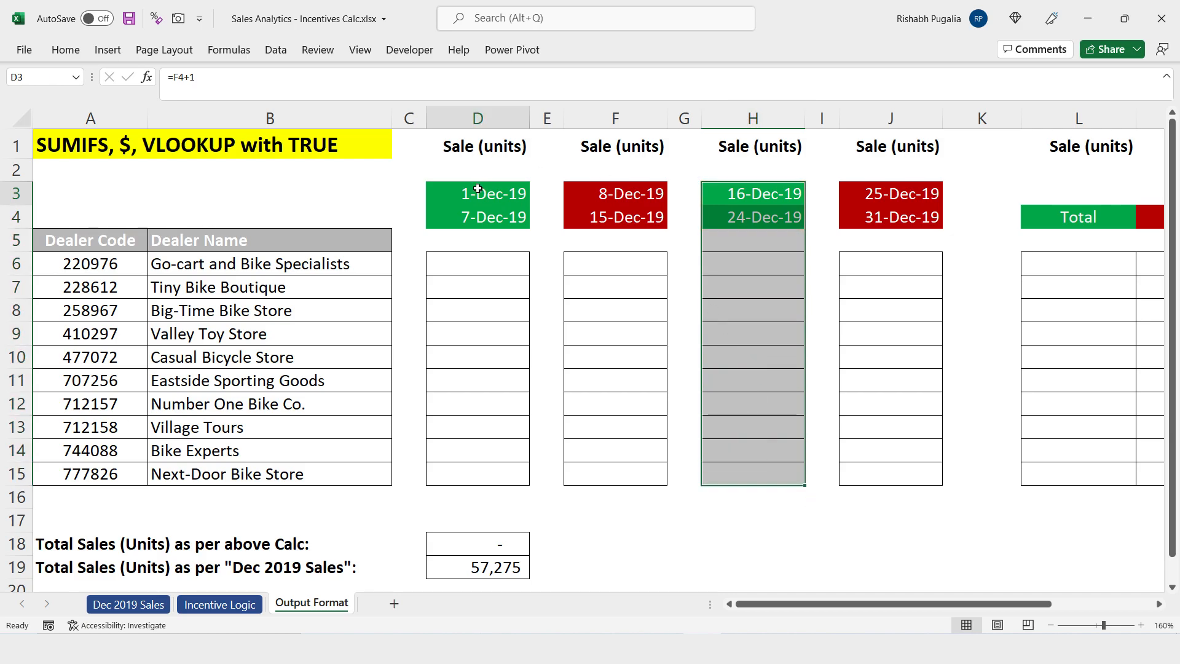
pyautogui.moveTo(762, 195); pyautogui.dragTo(763, 218)
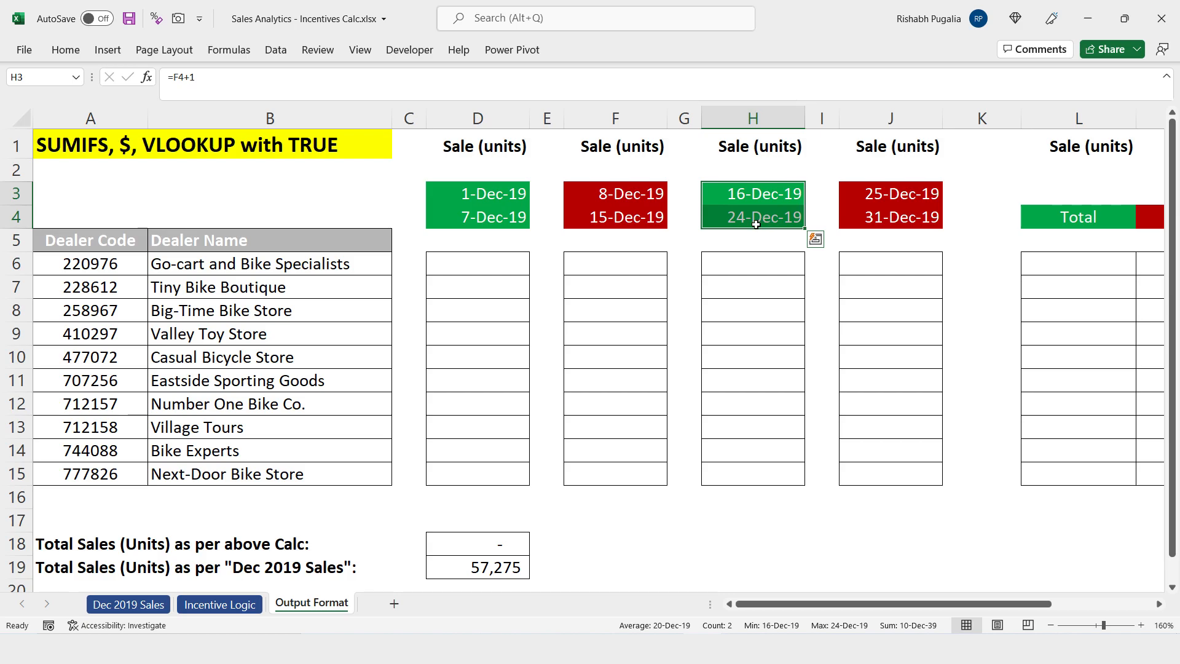
pyautogui.click(636, 217)
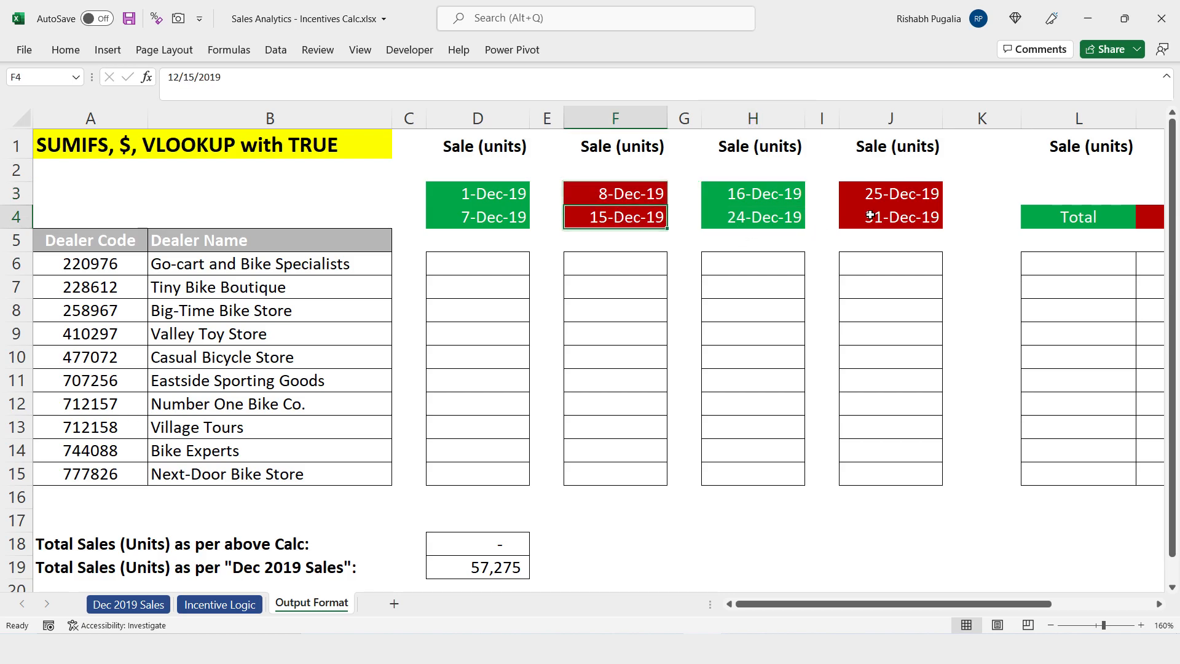
pyautogui.moveTo(885, 194); pyautogui.dragTo(885, 216)
pyautogui.click(901, 226)
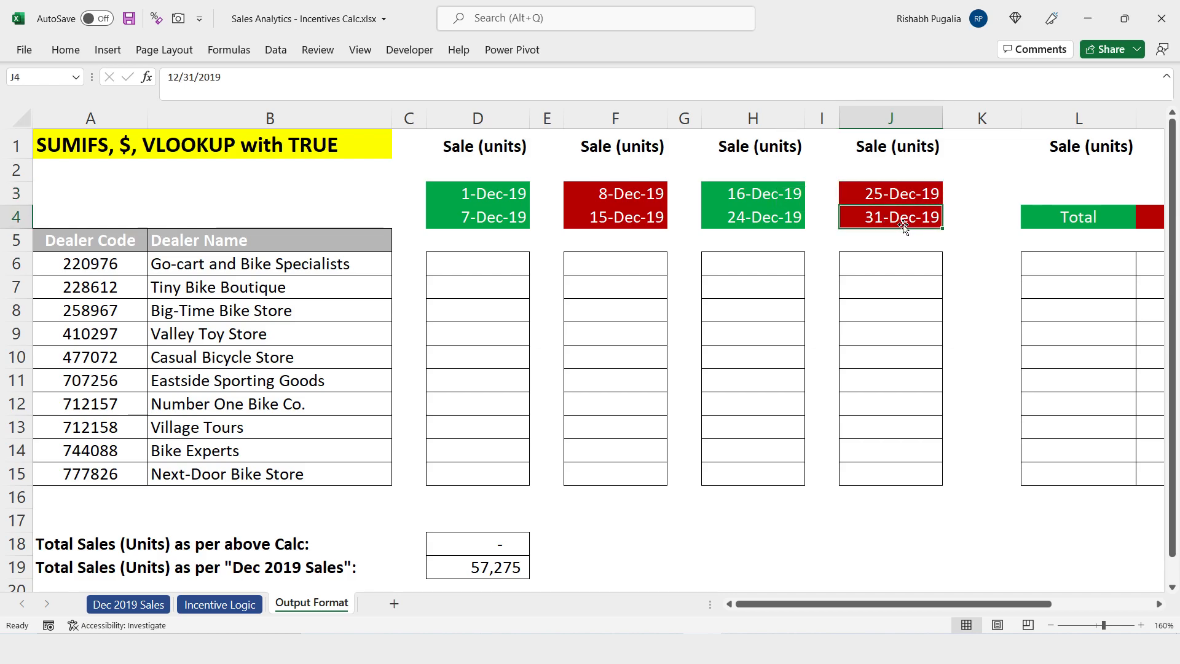
pyautogui.moveTo(489, 194); pyautogui.dragTo(490, 219)
pyautogui.moveTo(626, 193); pyautogui.dragTo(619, 214)
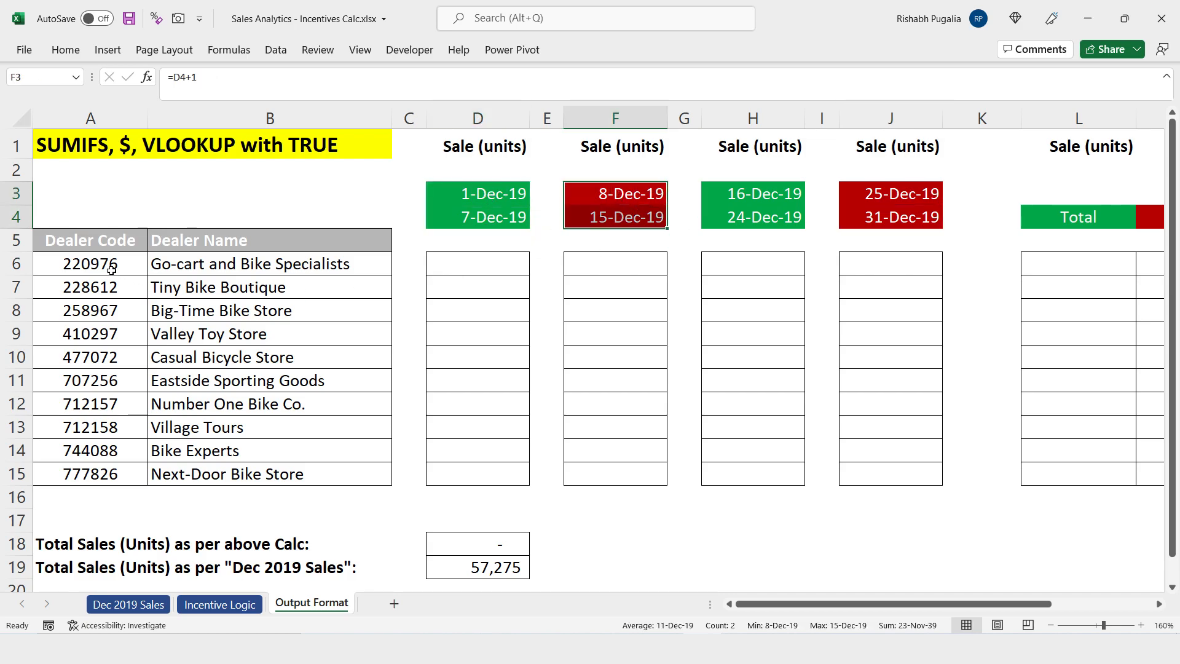
pyautogui.moveTo(110, 269); pyautogui.dragTo(329, 264)
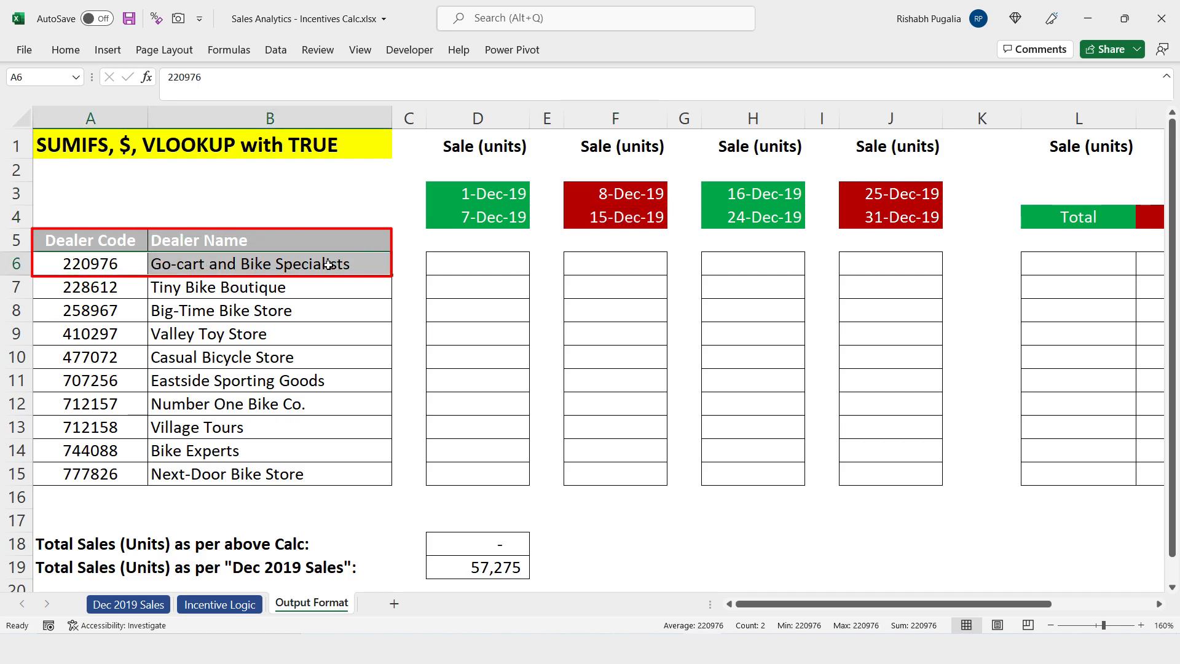
# Enter sample sales for Go-cart and Bike Specialists: 900 in D6 and 700 in H6
pyautogui.click(484, 202)
pyautogui.click(487, 263)
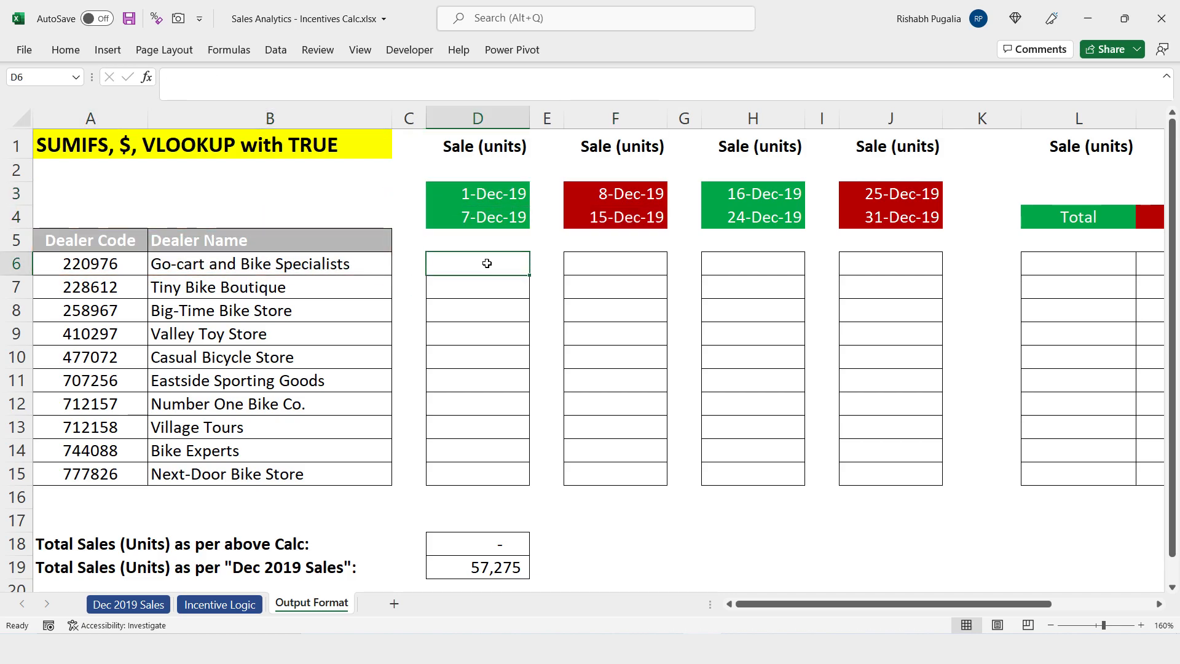
pyautogui.write('900')
pyautogui.press('Tab')
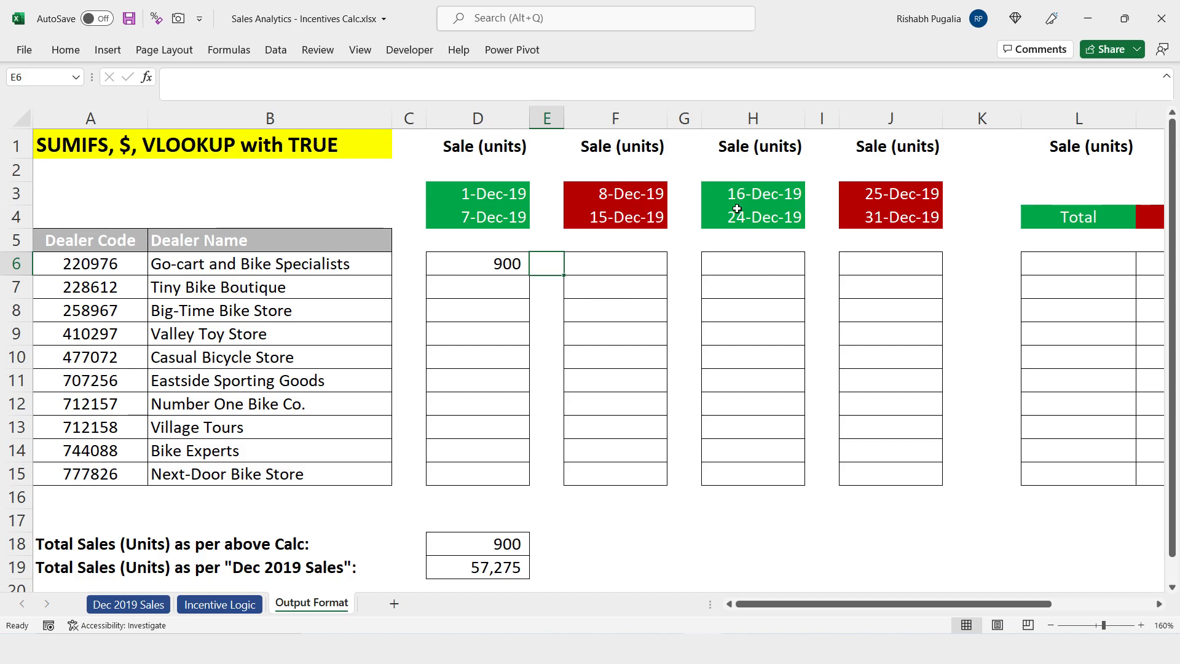
pyautogui.click(740, 266)
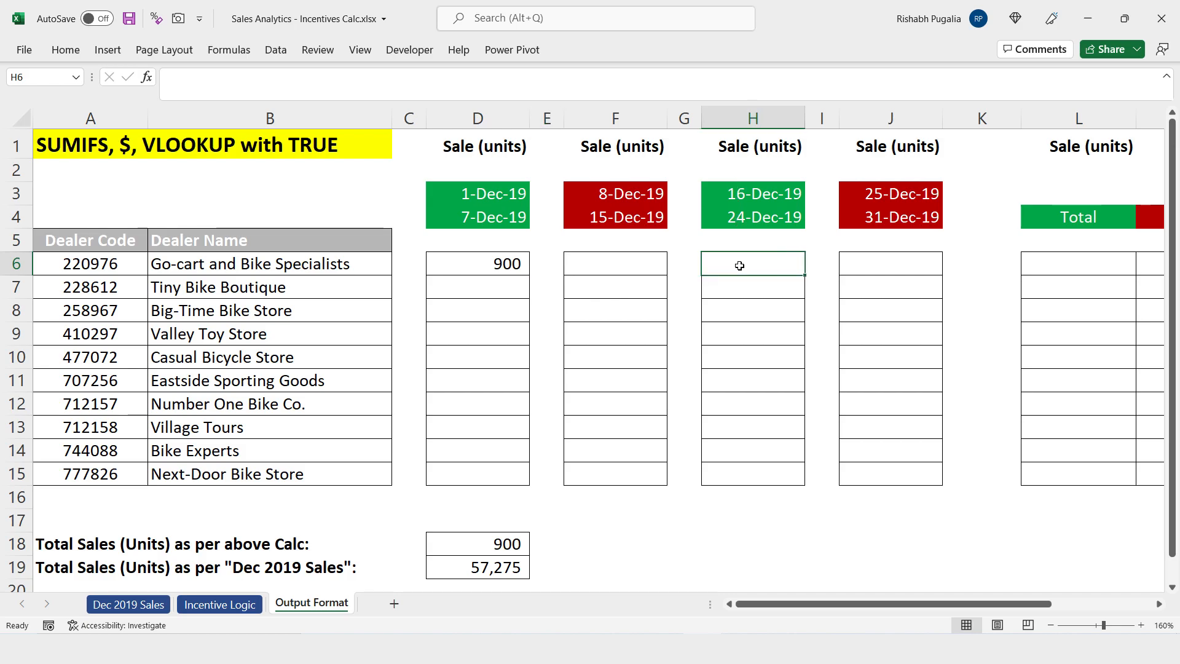
pyautogui.write('700')
pyautogui.press('Tab')
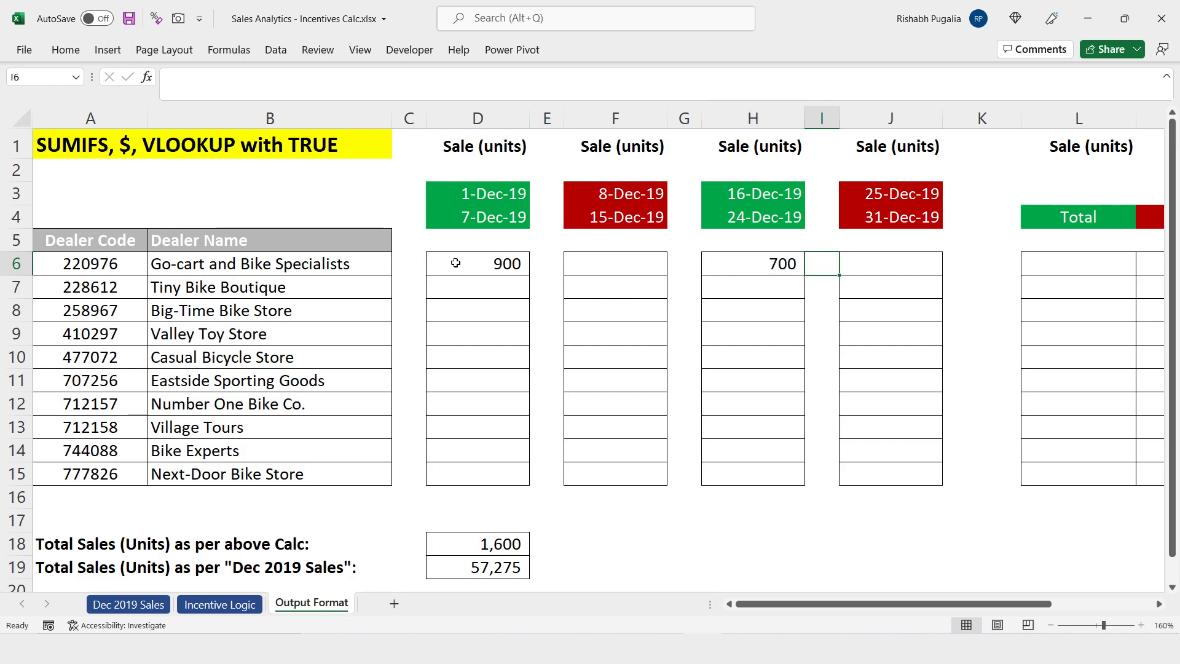
pyautogui.click(482, 263)
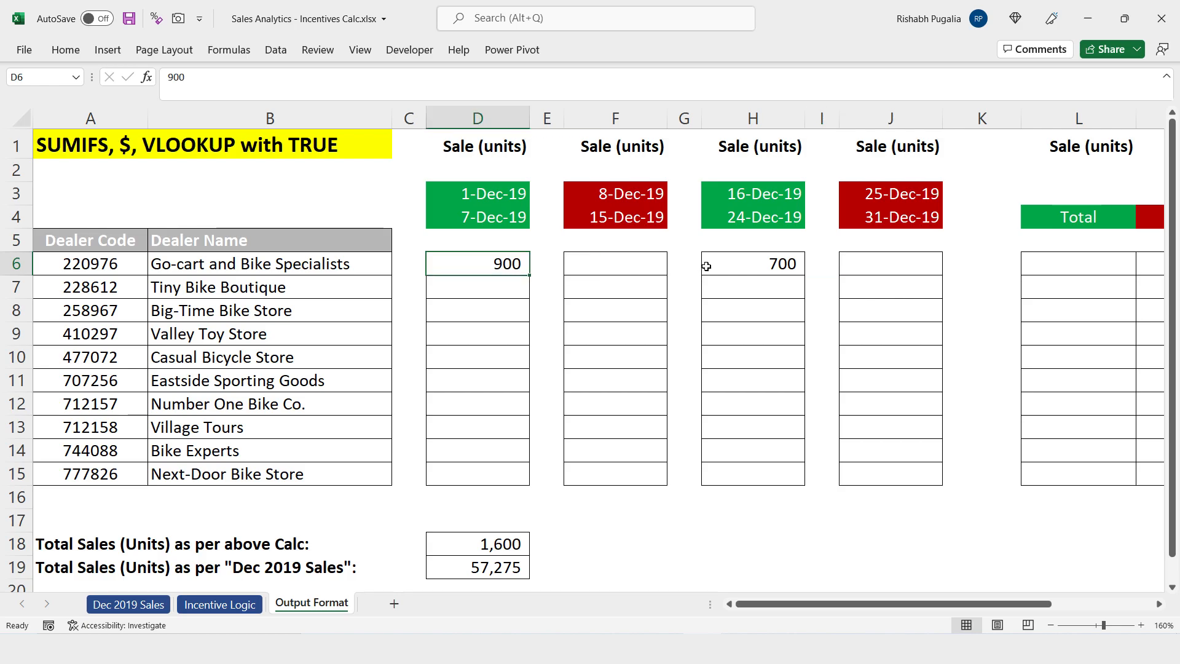
pyautogui.click(740, 262)
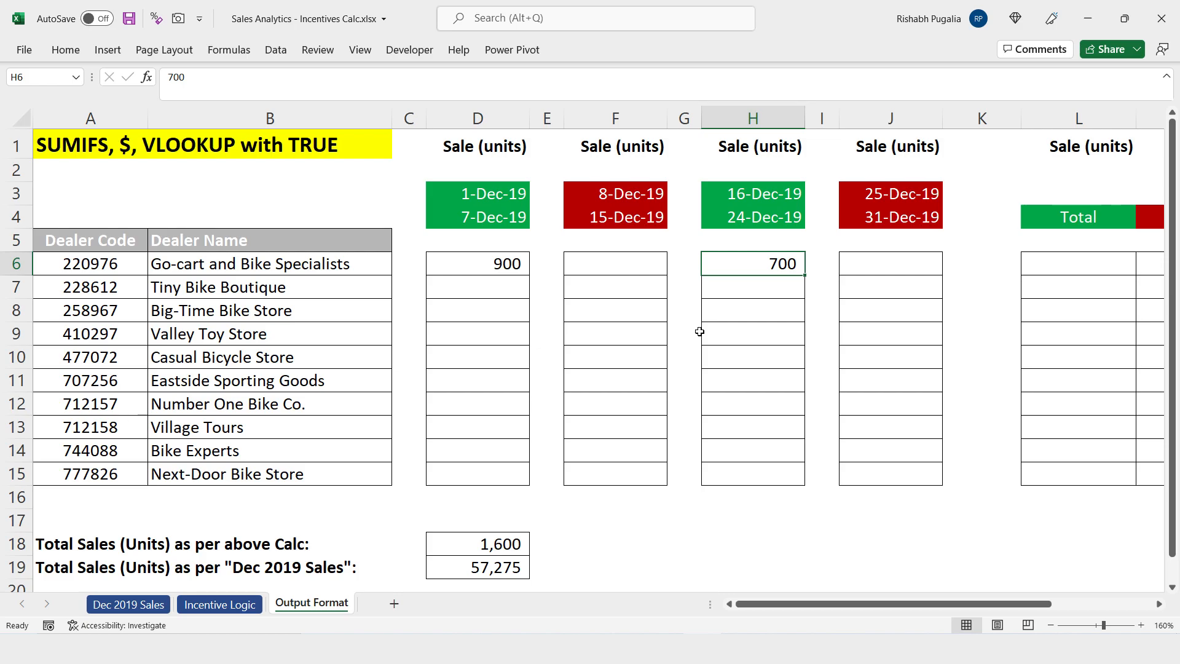
# On the Incentive Logic sheet, calculate a sample bonus for the 1501-1800 slab in E8 with =1600*C8, and clear it again
pyautogui.click(230, 606)
pyautogui.scroll(5, 366, 437)
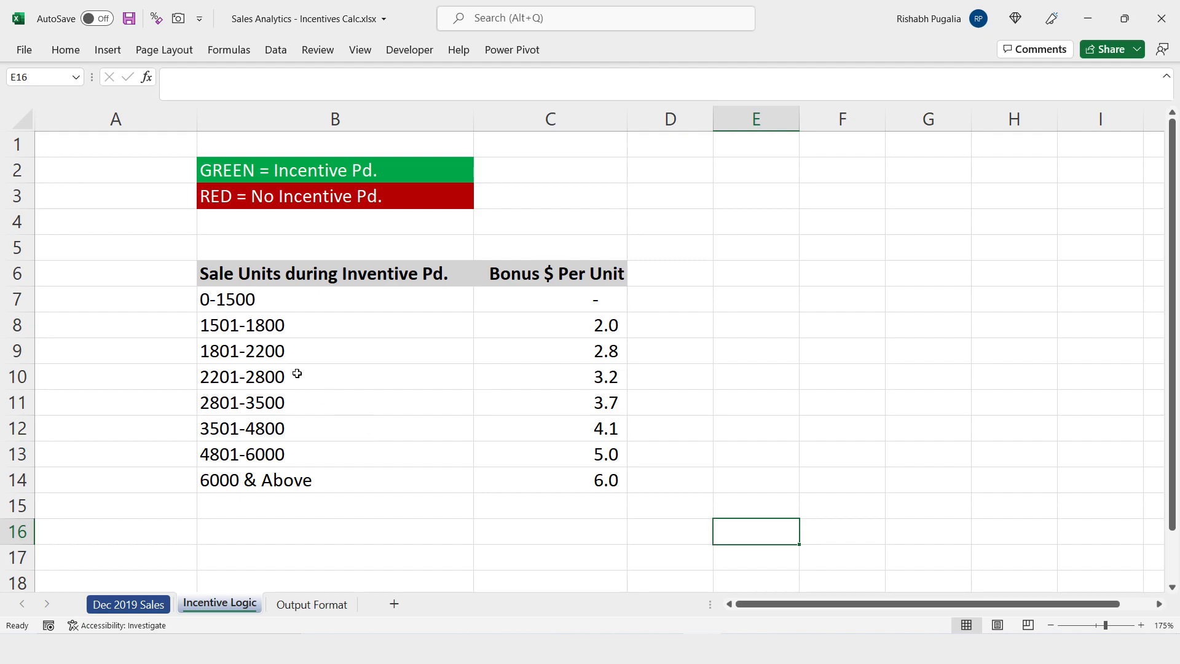
pyautogui.moveTo(245, 325); pyautogui.dragTo(599, 325)
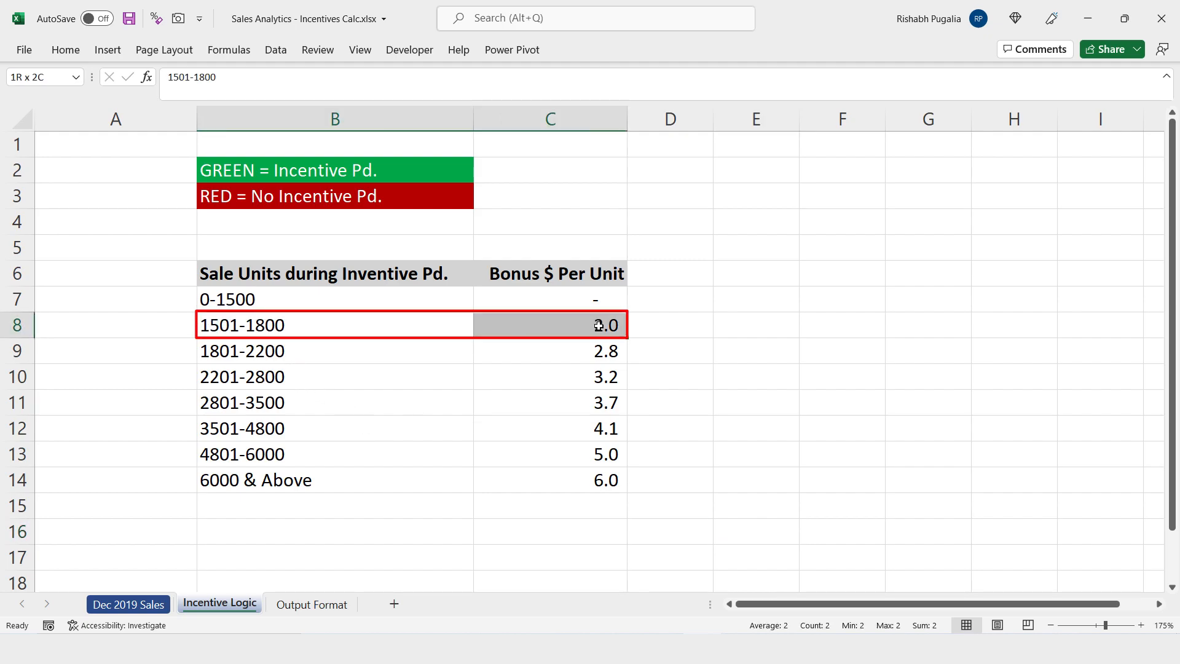
pyautogui.press('Right')
pyautogui.press('Right')
pyautogui.press('Right')
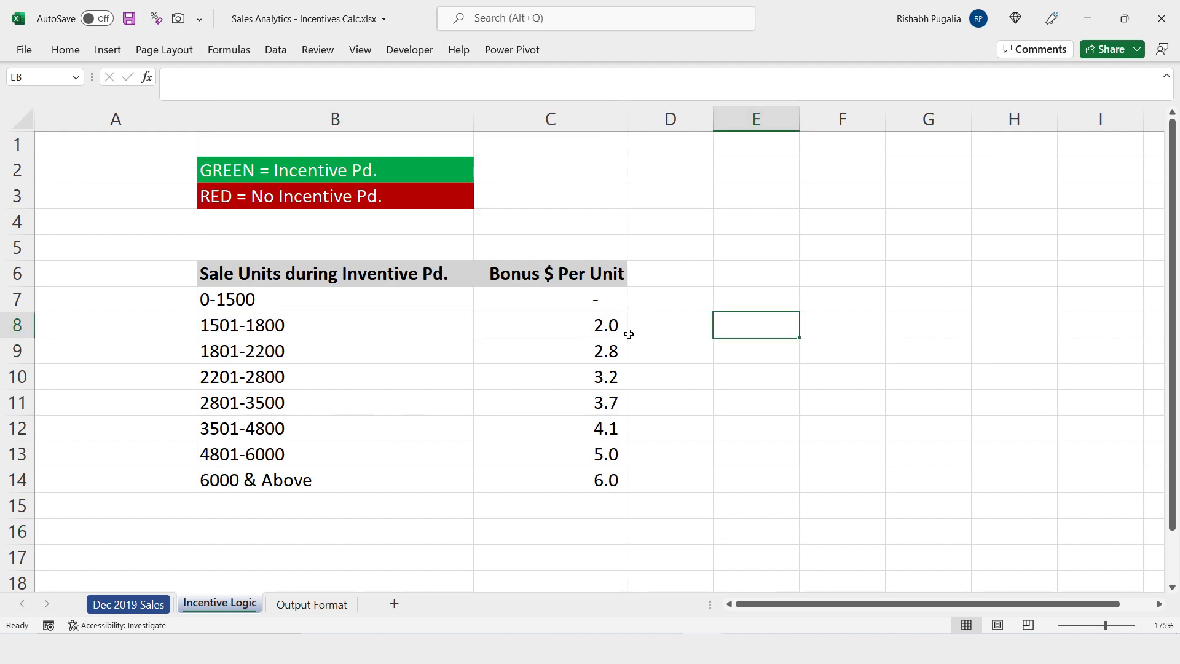
pyautogui.write('=1600*')
pyautogui.click(578, 333)
pyautogui.press('Return')
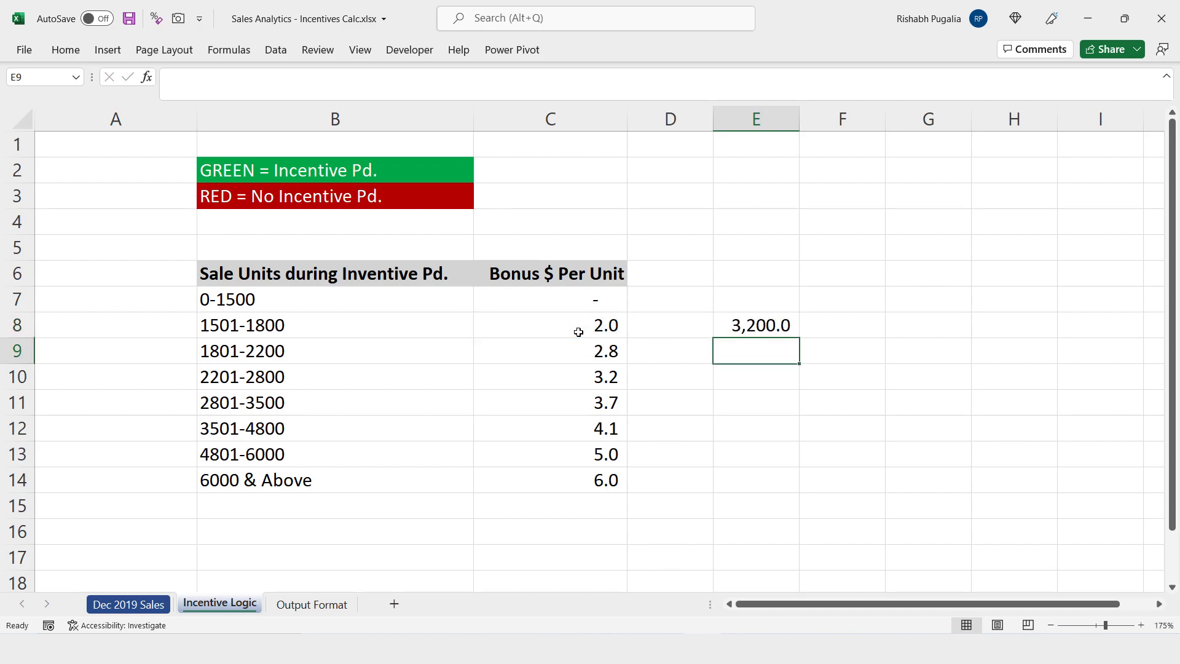
pyautogui.click(748, 325)
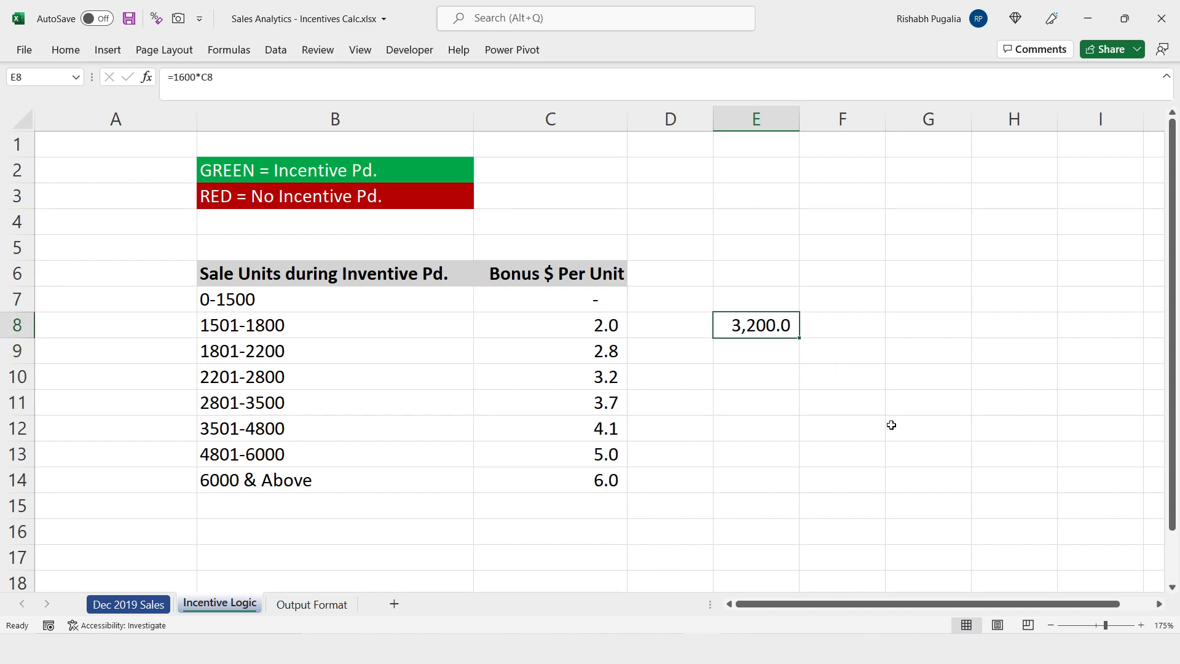
pyautogui.press('Delete')
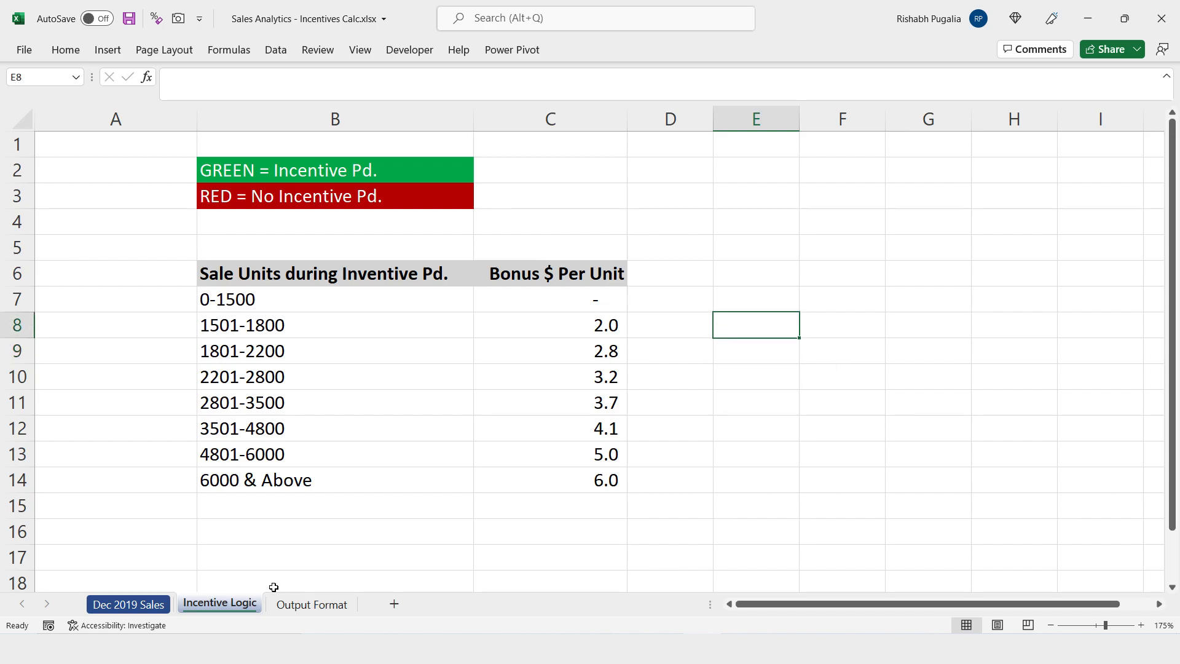
# Clear the sample sales values from D6:H6 on the Output Format sheet
pyautogui.click(294, 606)
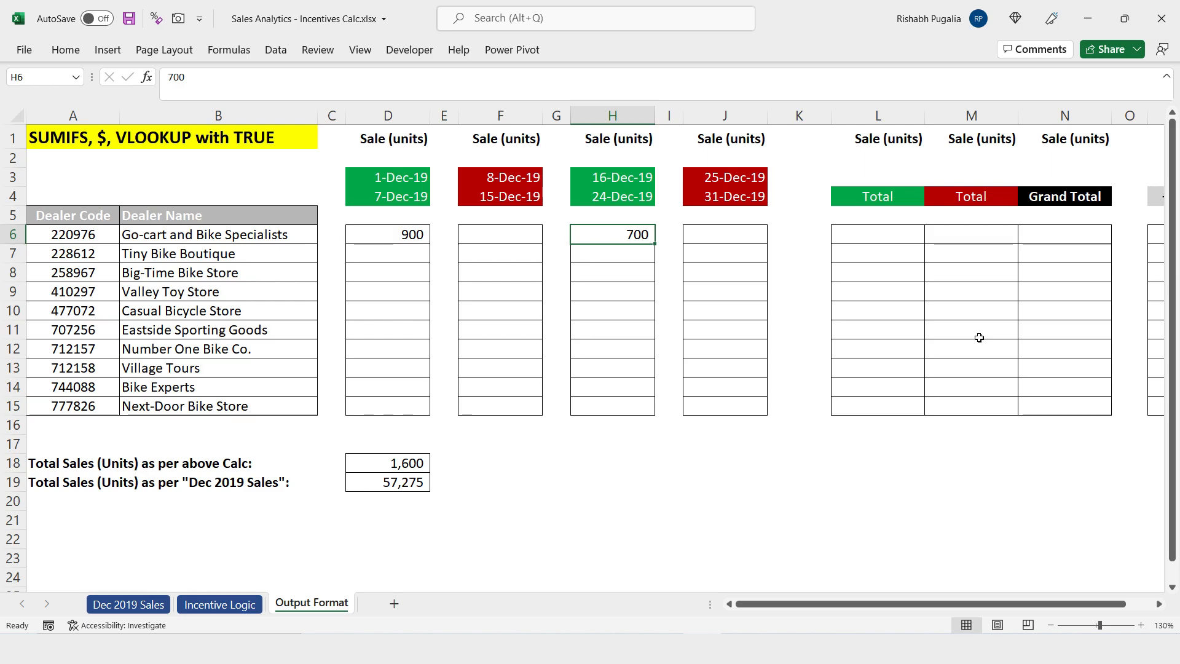
pyautogui.moveTo(161, 234); pyautogui.dragTo(162, 404)
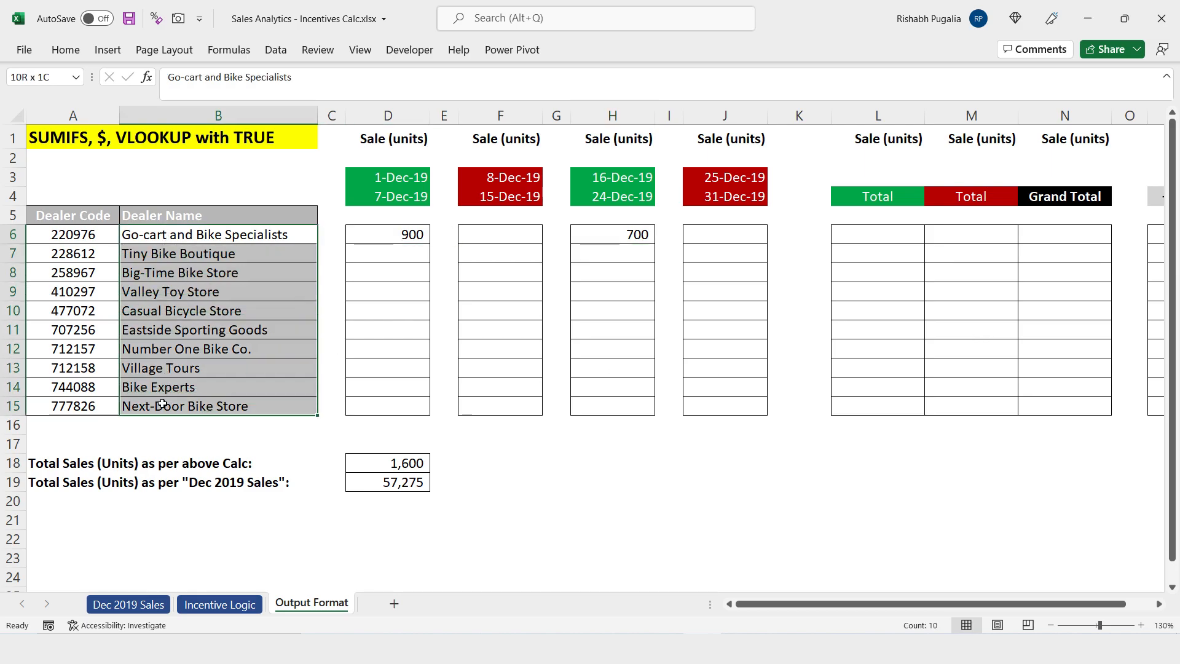
pyautogui.moveTo(379, 234); pyautogui.dragTo(597, 242)
pyautogui.press('Delete')
pyautogui.keyDown('ctrl'); pyautogui.scroll(2, 597, 242); pyautogui.keyUp('ctrl')
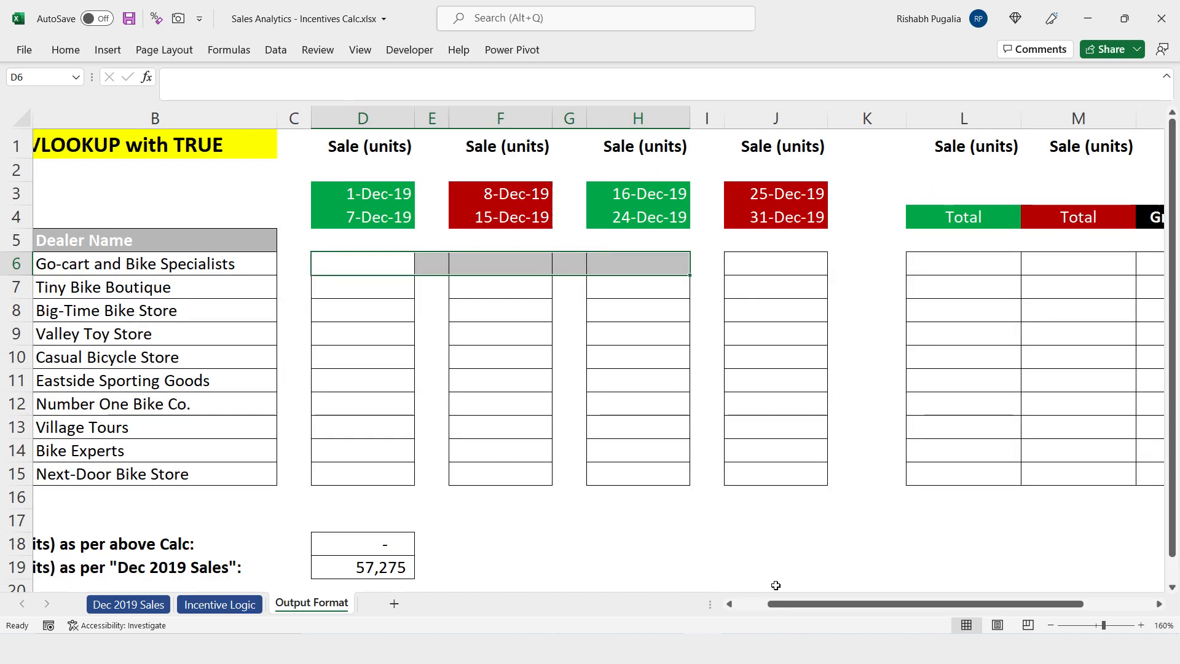
# Examine the title in A1, the dealer code in A6 and the first period's dates in D3:D4
pyautogui.moveTo(791, 602); pyautogui.dragTo(722, 606)
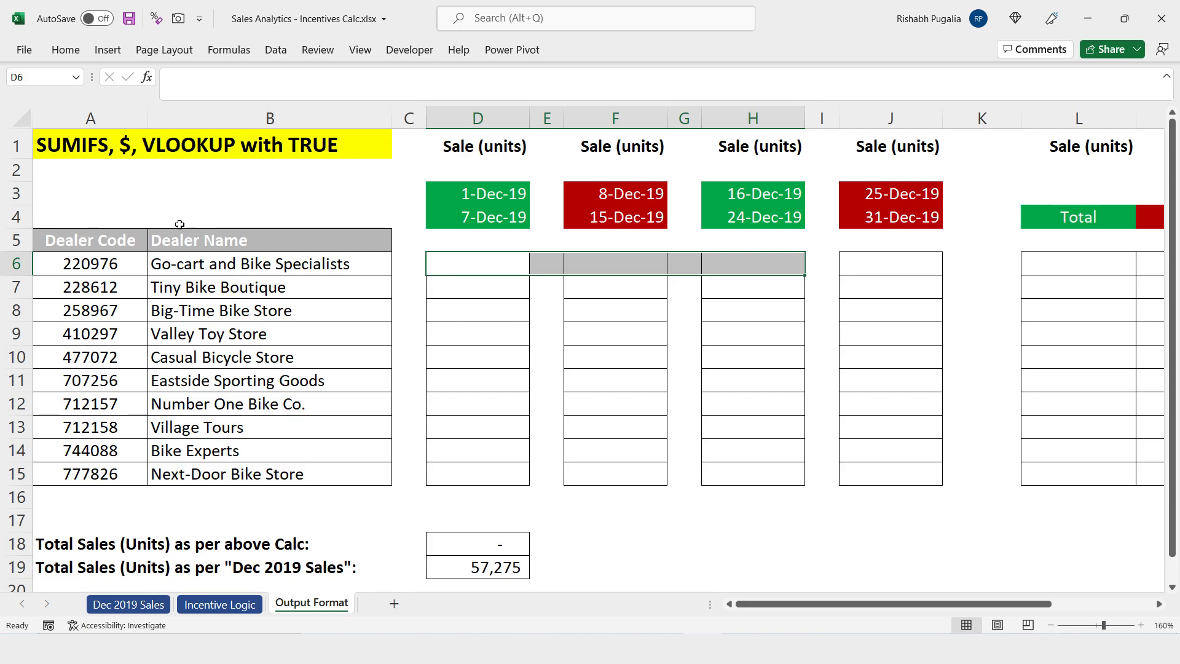
pyautogui.doubleClick(47, 145)
pyautogui.moveTo(48, 145); pyautogui.dragTo(356, 140)
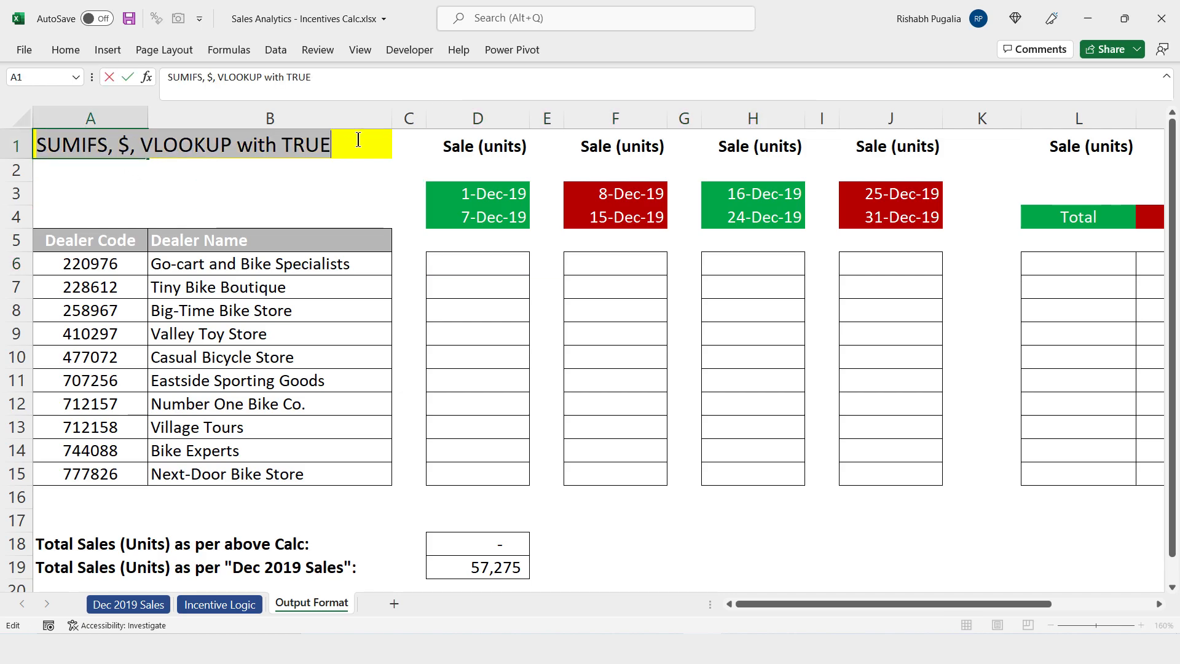
pyautogui.hotkey('ctrl', 'b')
pyautogui.click(310, 201)
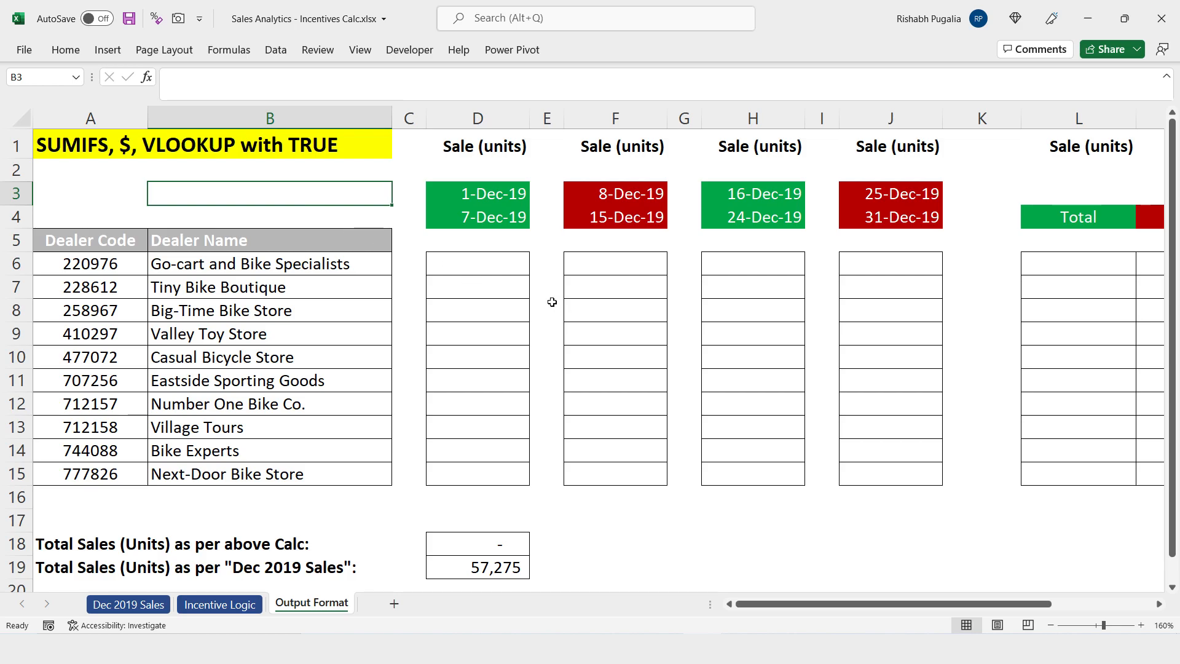
pyautogui.scroll(2, 549, 301)
pyautogui.click(441, 257)
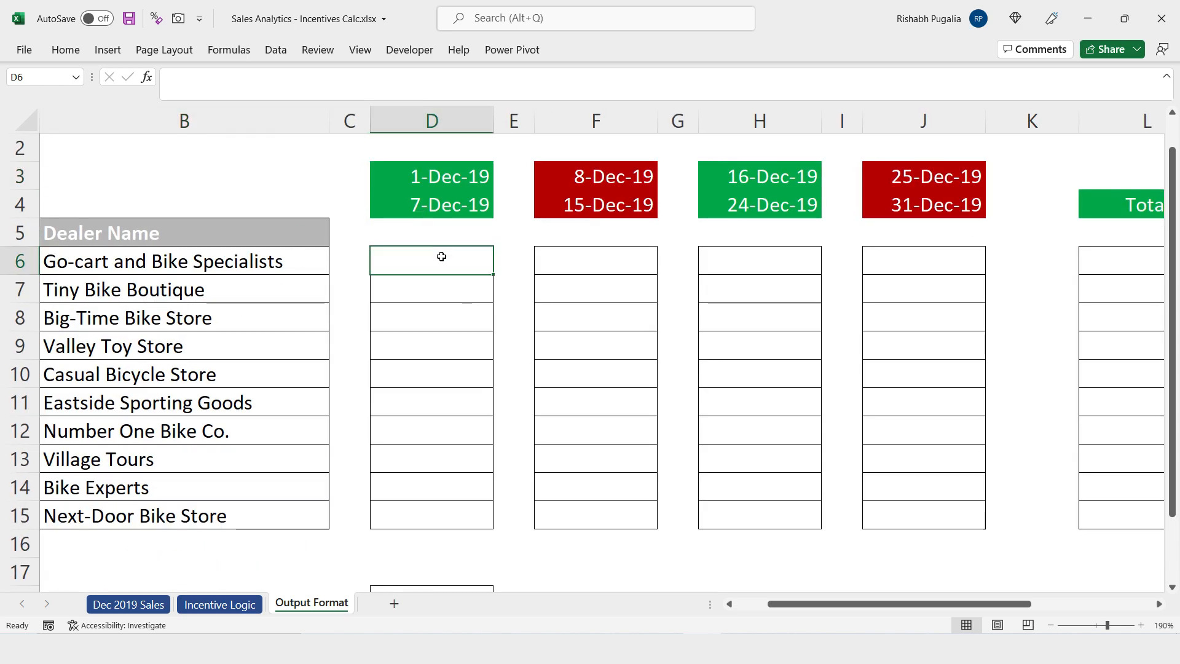
pyautogui.press('Home')
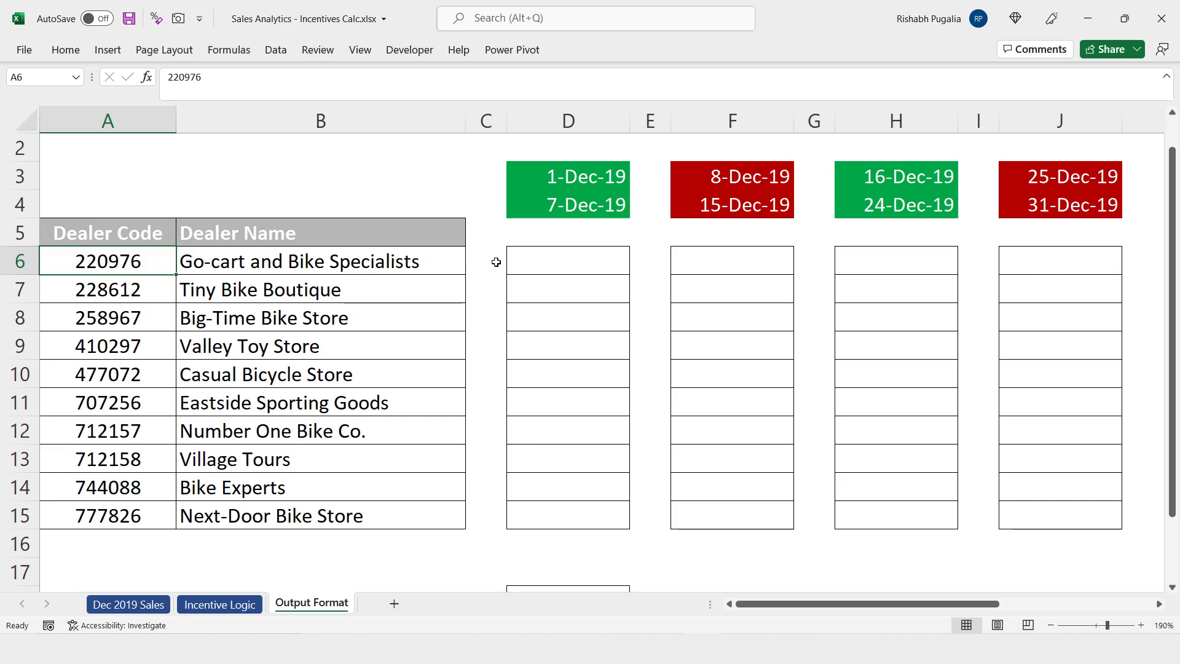
pyautogui.moveTo(556, 177); pyautogui.dragTo(558, 206)
pyautogui.click(148, 266)
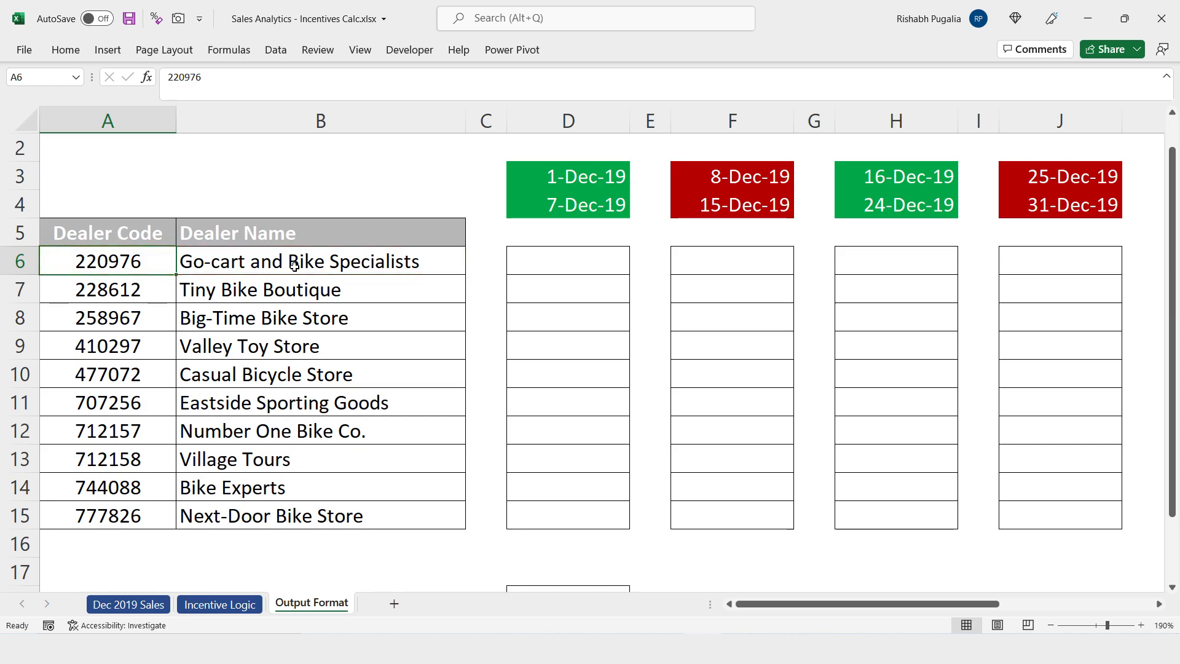
pyautogui.click(560, 265)
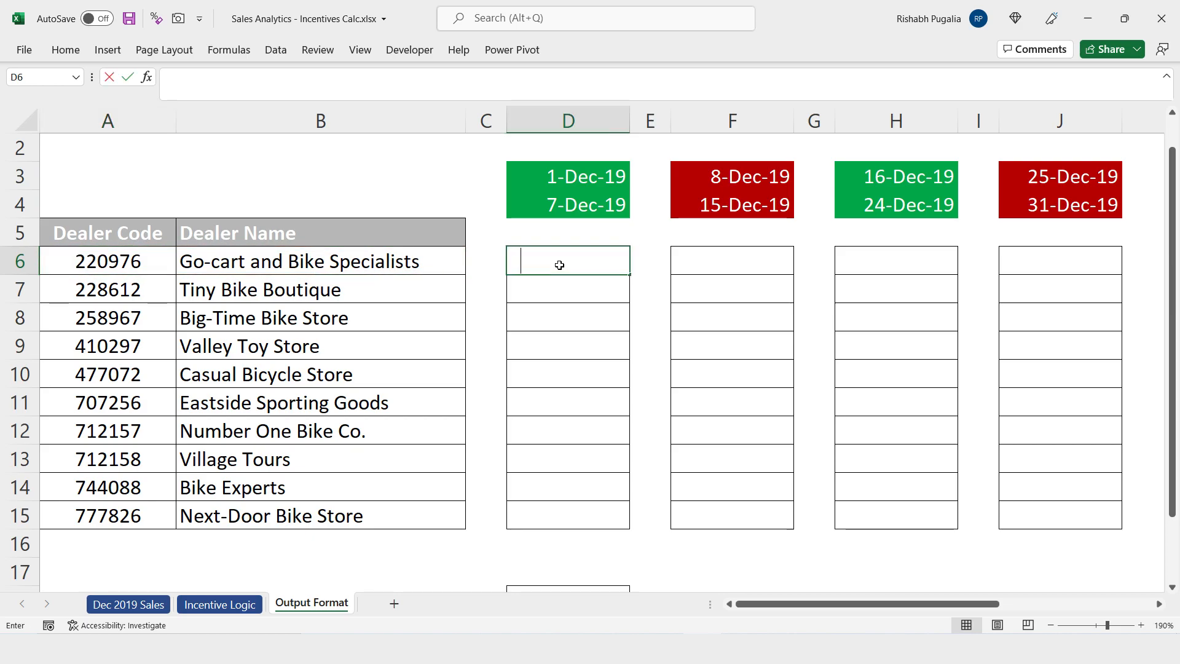
pyautogui.write('=sumif(')
pyautogui.press('BackSpace')
pyautogui.write('s(')
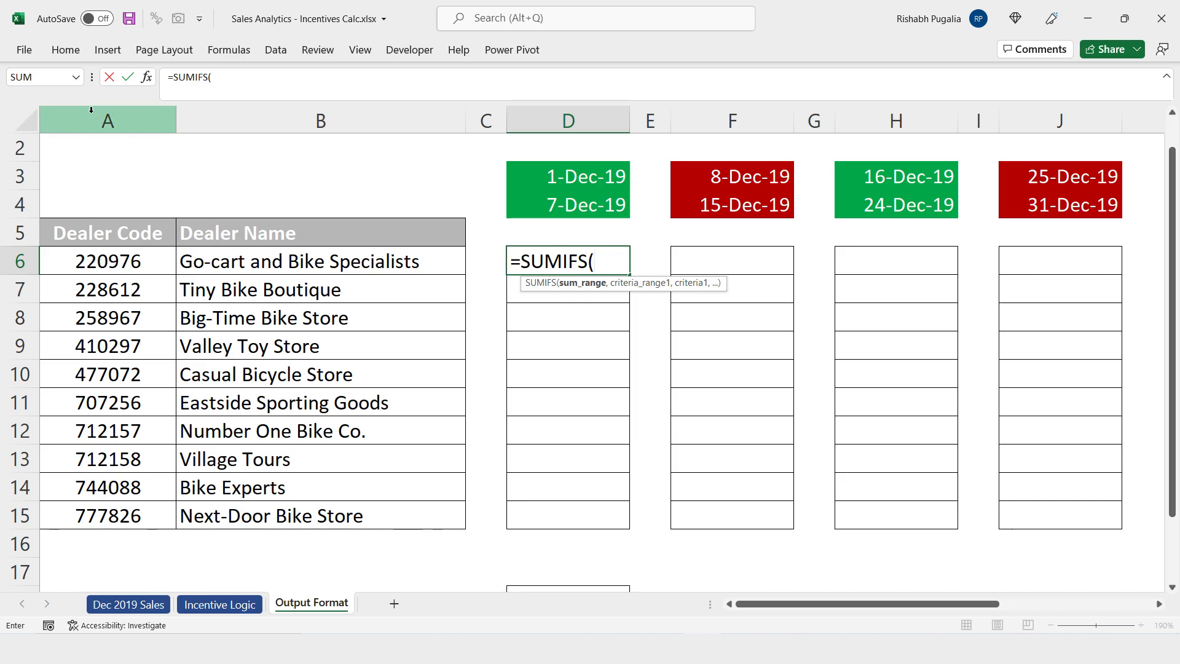
pyautogui.click(146, 84)
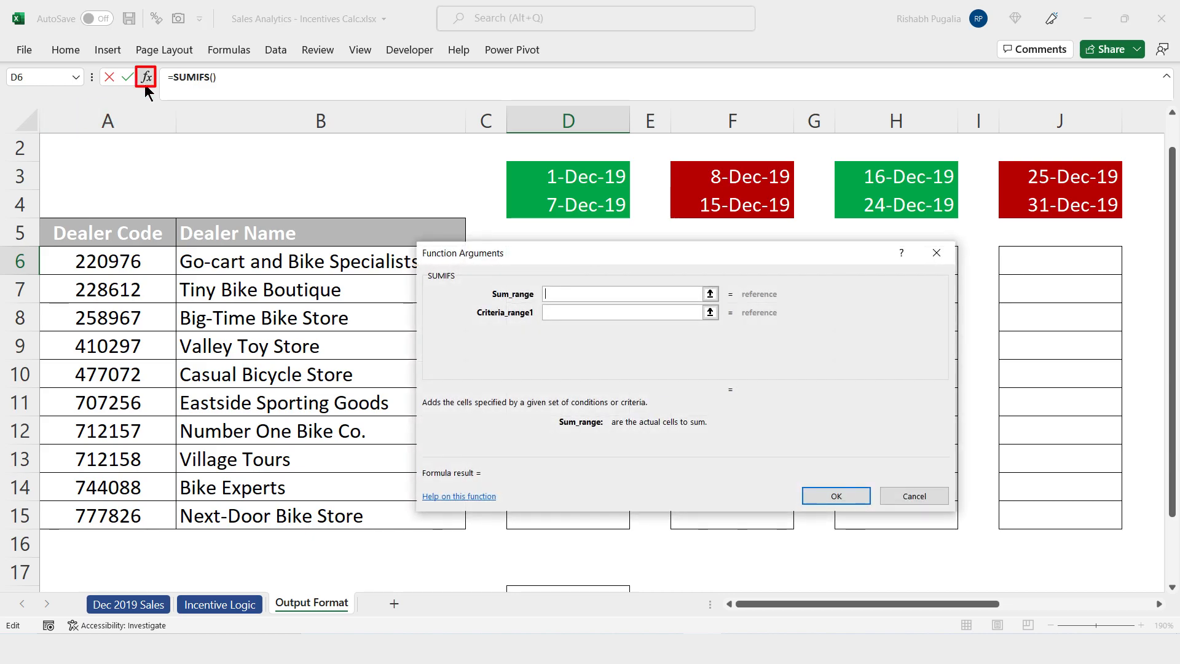
pyautogui.click(558, 314)
pyautogui.click(555, 331)
pyautogui.click(553, 350)
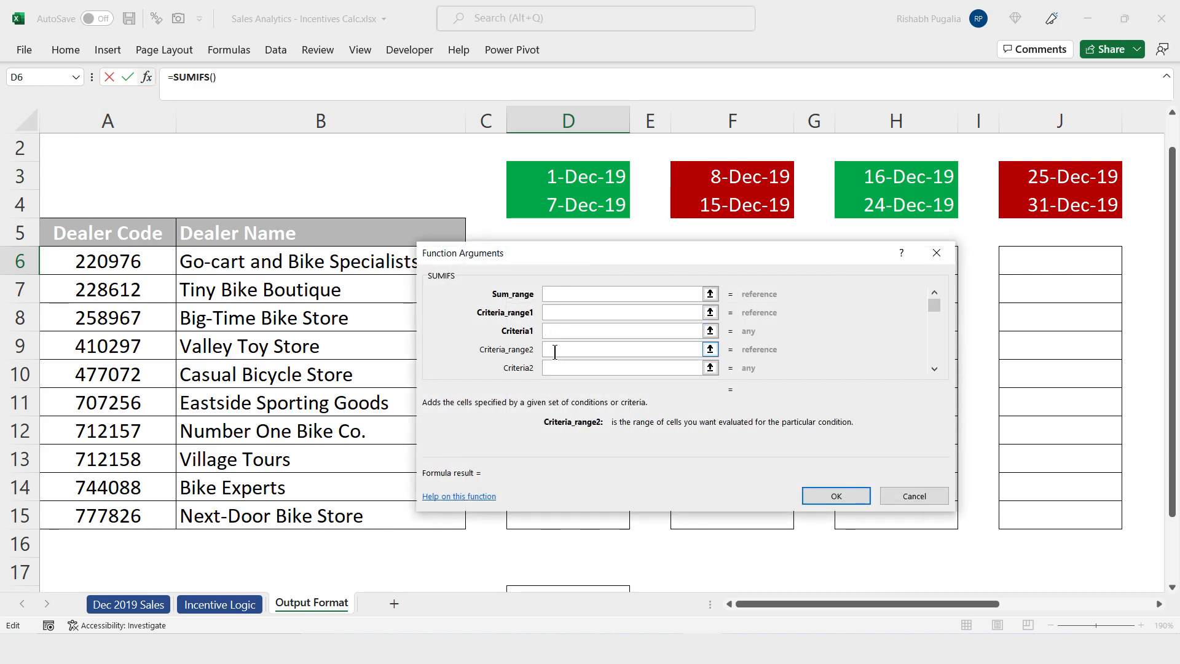
pyautogui.click(556, 363)
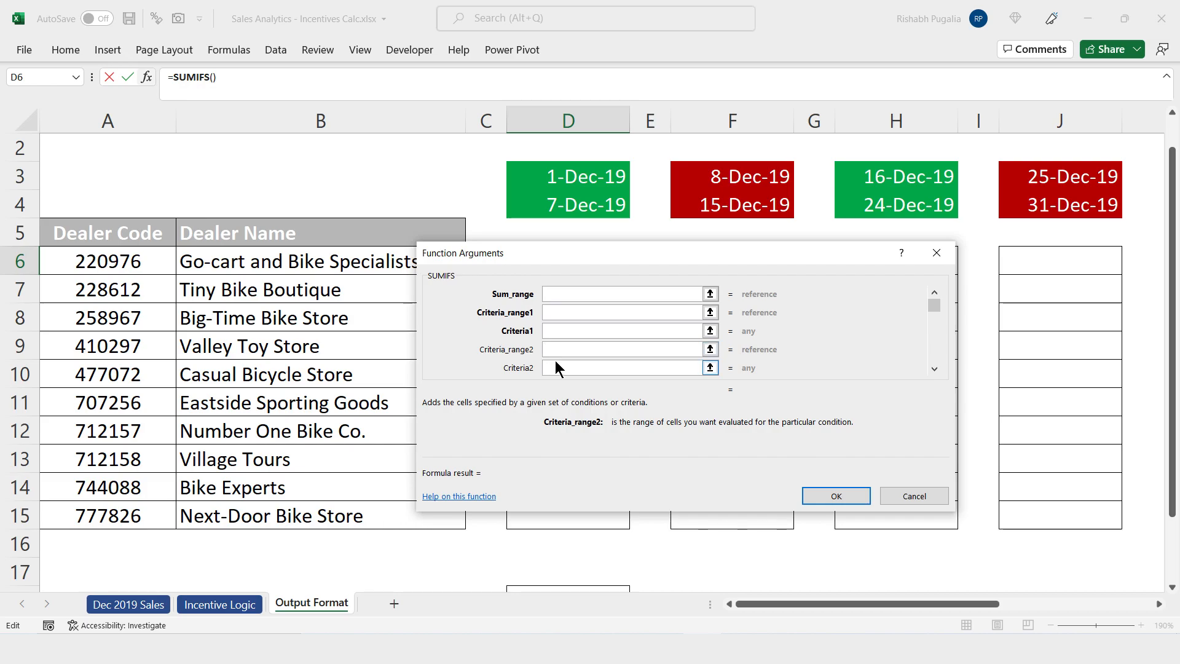
pyautogui.press('Escape')
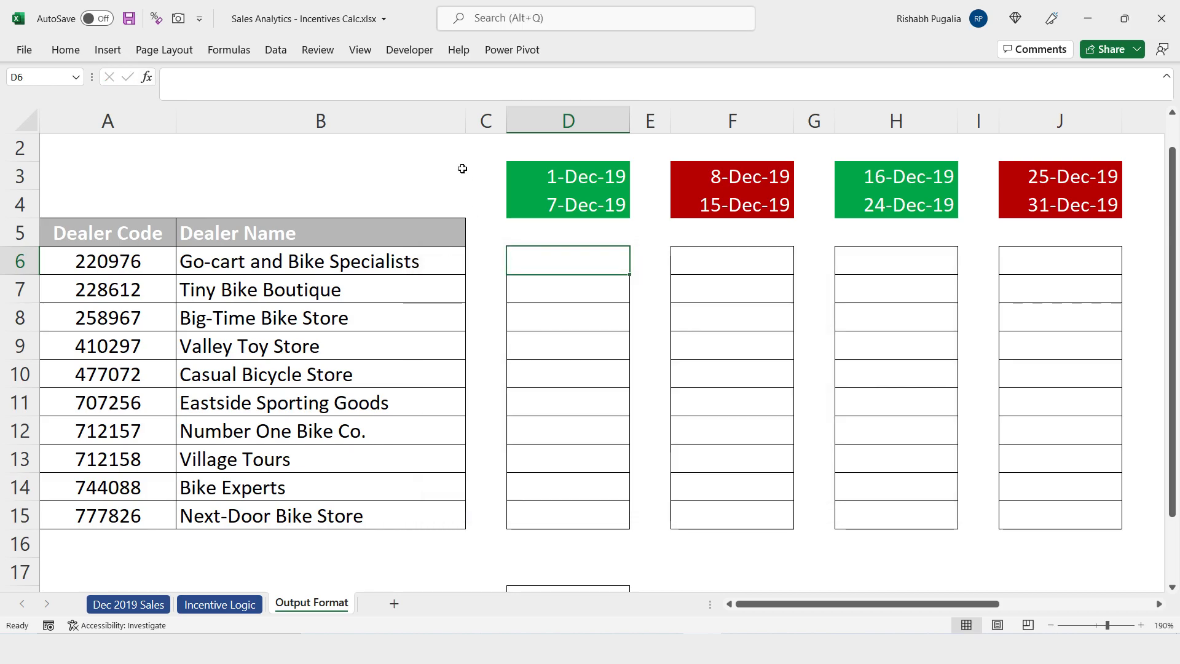
# Enter the comparison operators for the period start and end dates: >= in B3 and <= in B4
pyautogui.click(103, 255)
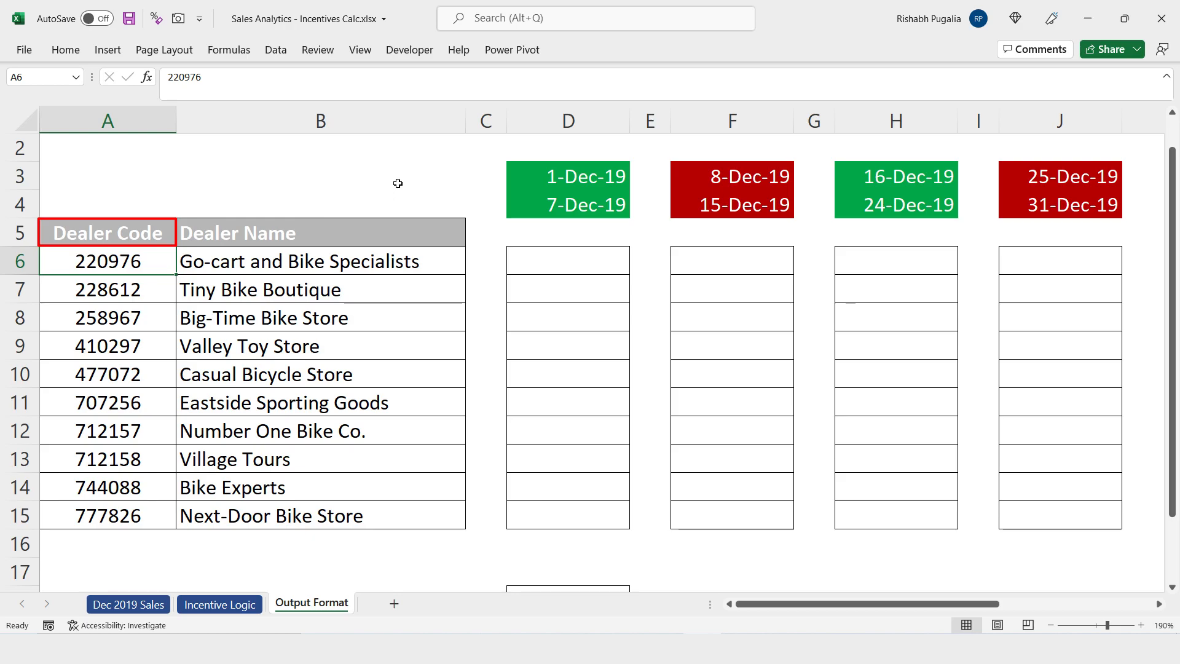
pyautogui.click(415, 166)
pyautogui.write('>')
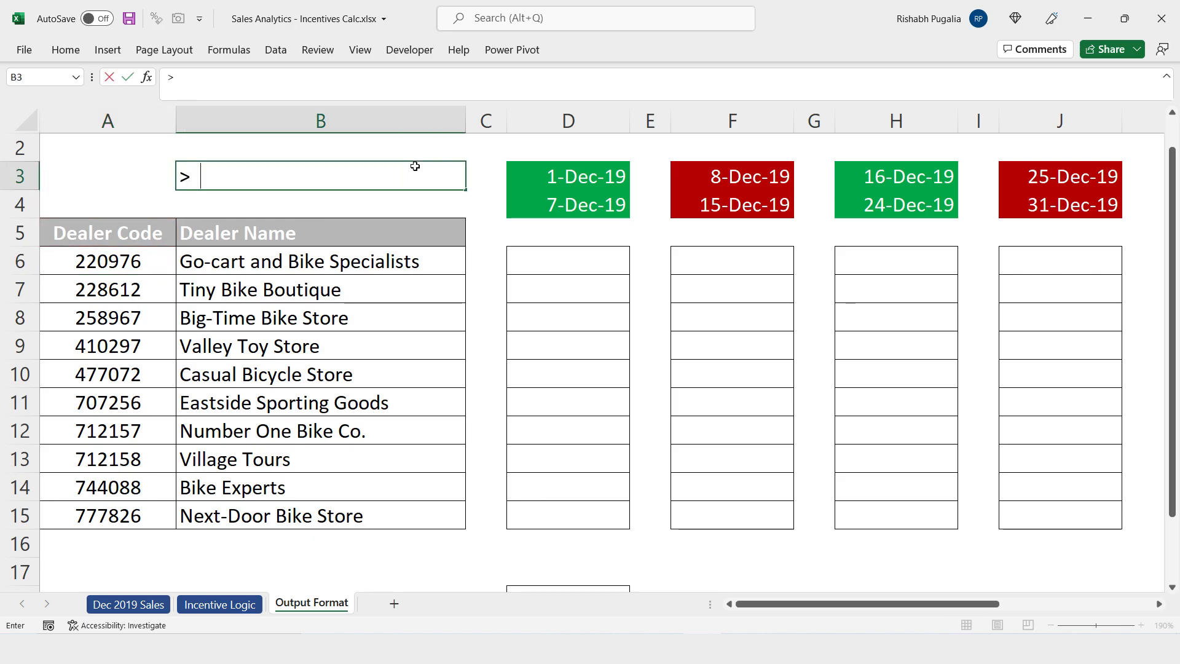
pyautogui.press('Tab')
pyautogui.press('Tab')
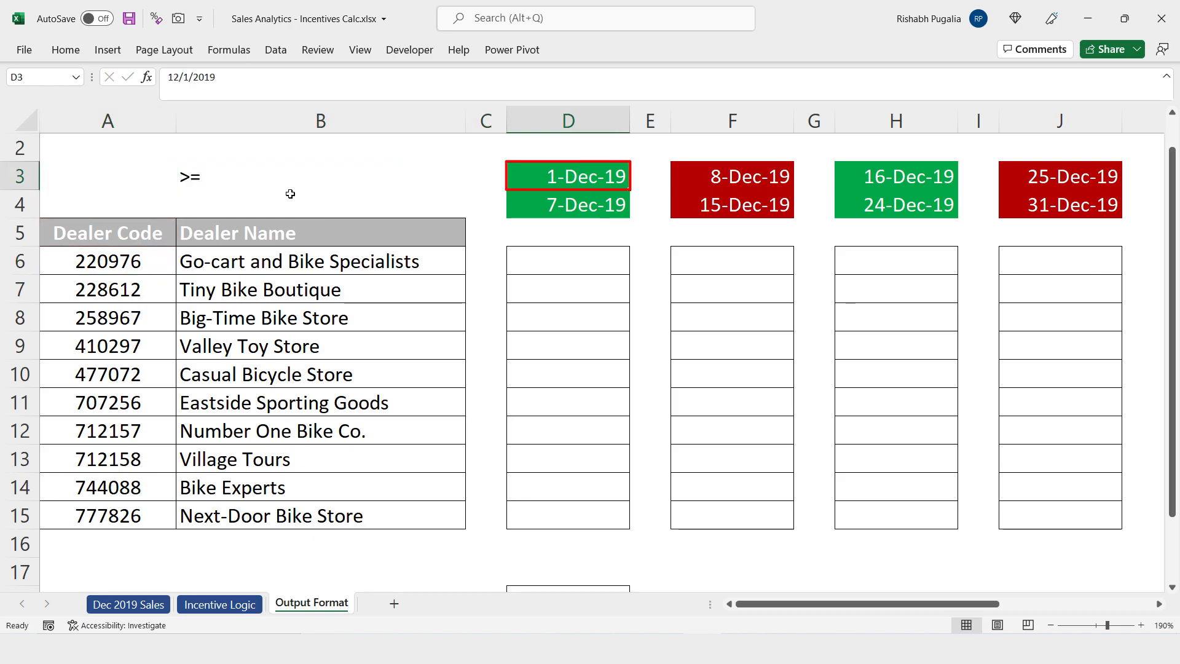
pyautogui.click(291, 193)
pyautogui.write('<=')
pyautogui.press('Tab')
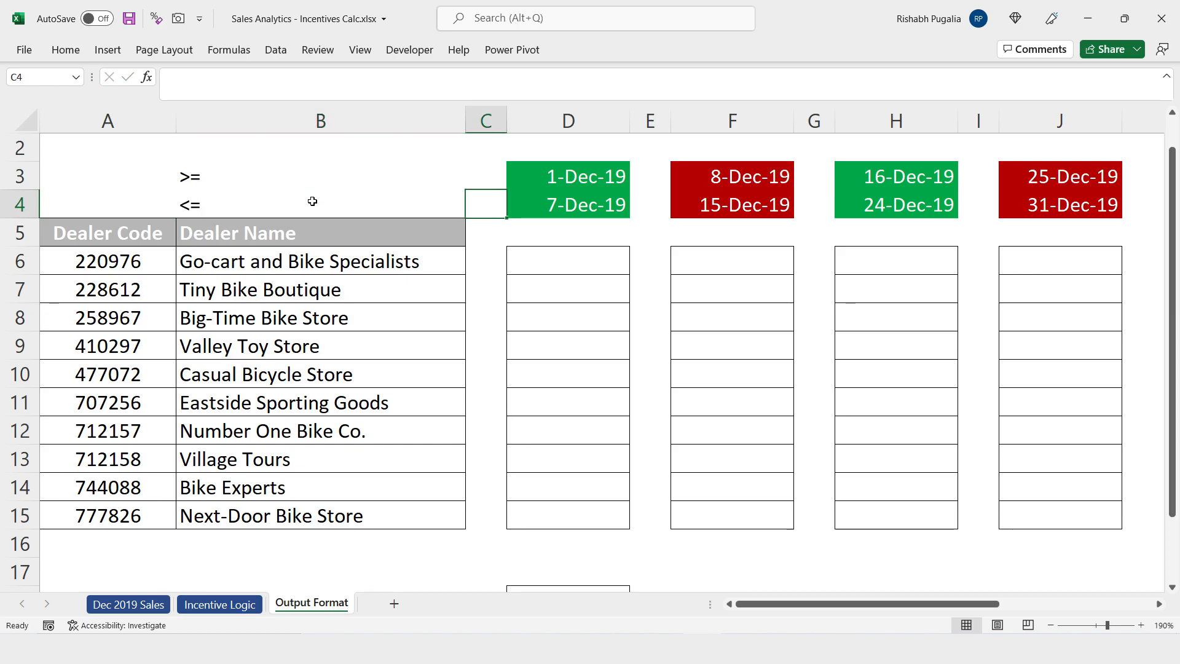
# Start a SUMIFS formula in D6 using the Function Arguments dialog, with Criteria1 set to the dealer code reference $A6
pyautogui.click(572, 203)
pyautogui.hotkey('ctrl', 'c')
pyautogui.click(548, 266)
pyautogui.write('=sumifs')
pyautogui.press('Tab')
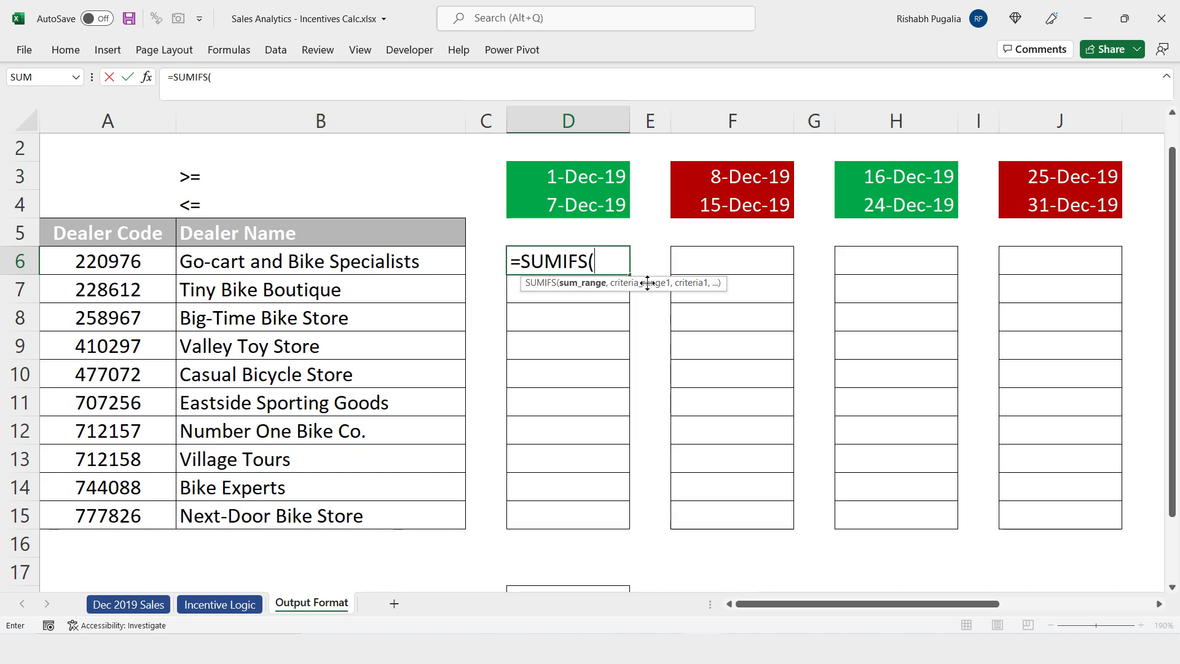
pyautogui.hotkey('ctrl', 'a')
pyautogui.click(548, 316)
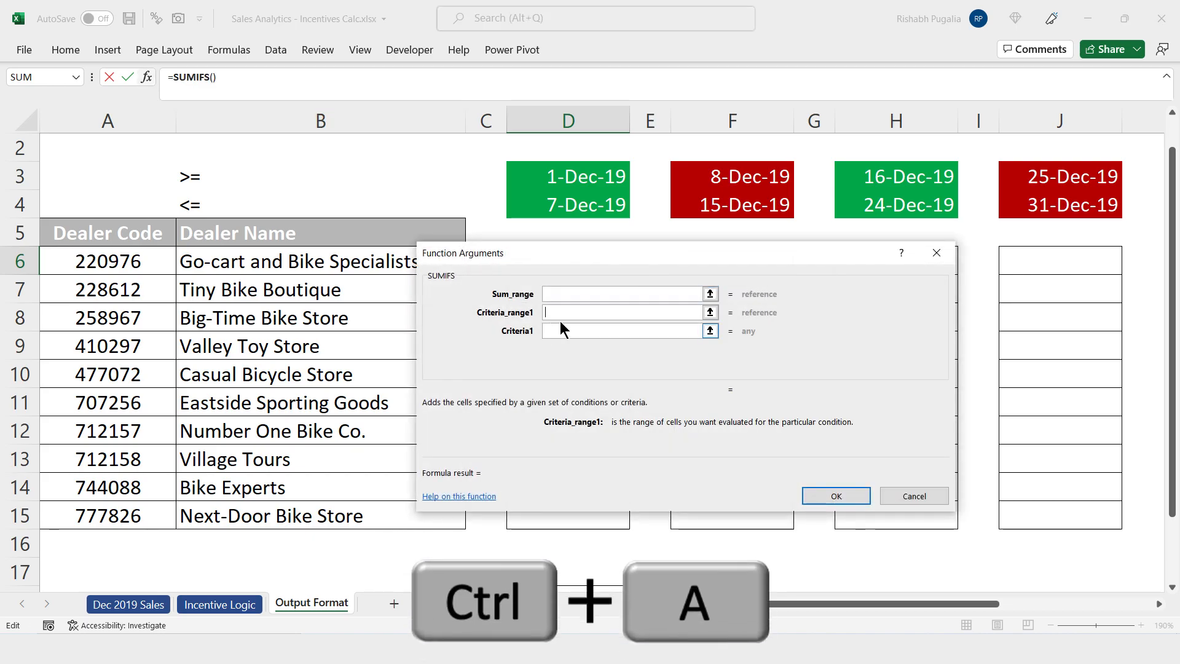
pyautogui.click(560, 331)
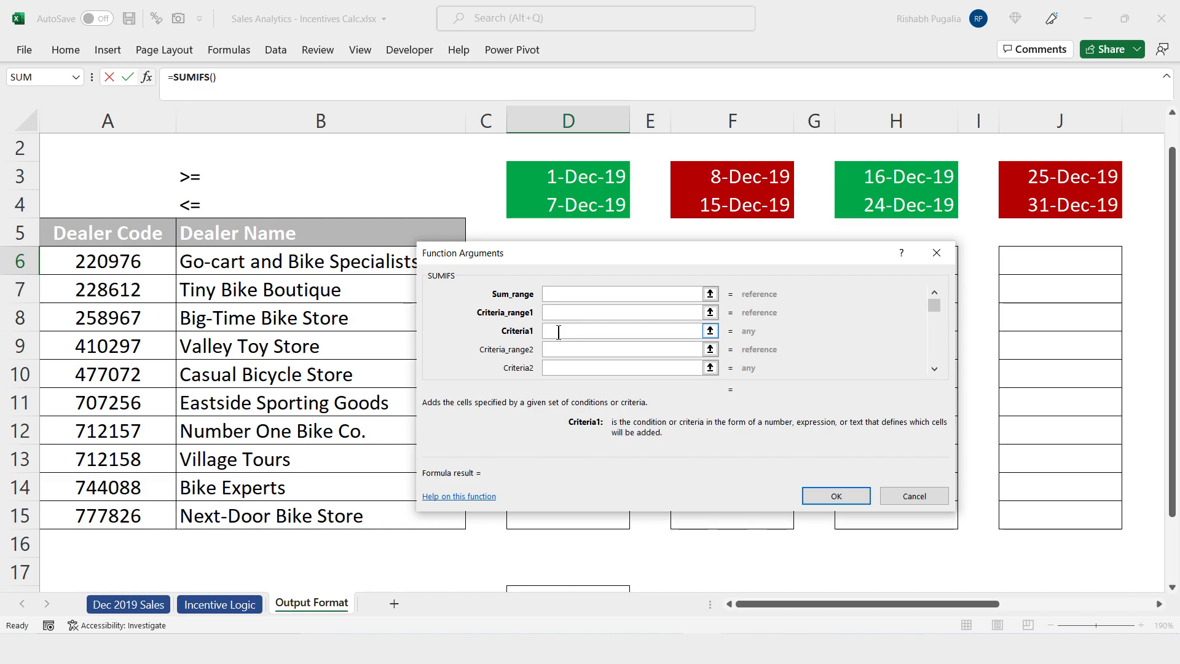
pyautogui.click(131, 262)
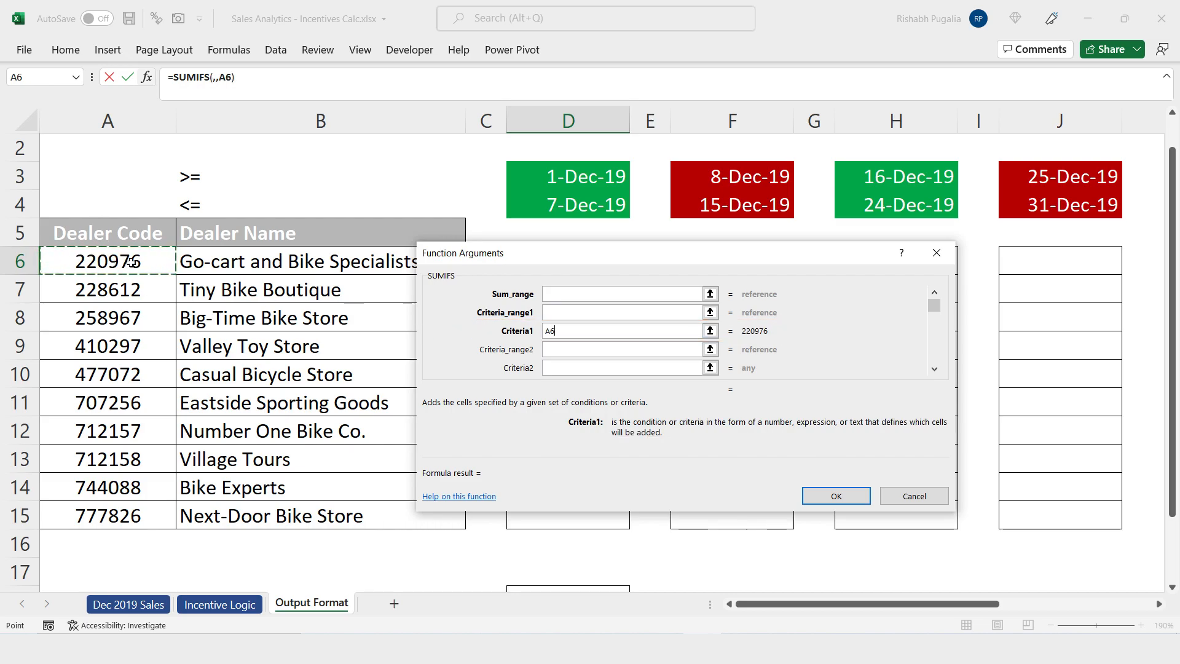
pyautogui.press('F4')
pyautogui.press('F4')
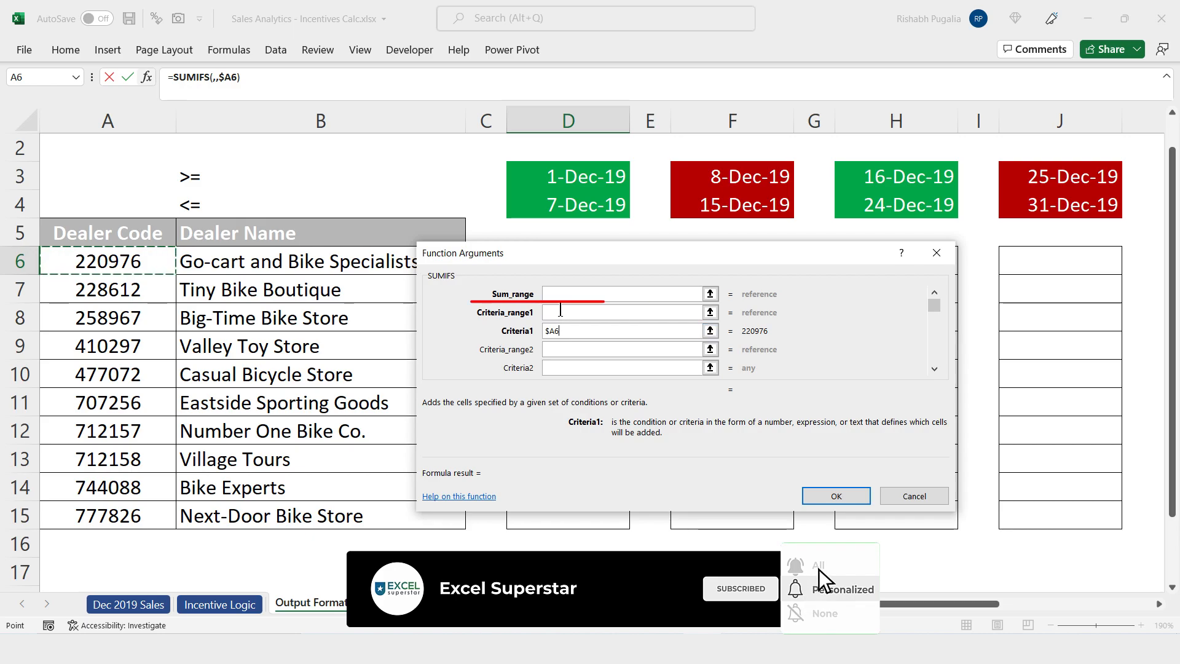
# Set Criteria_range1 to the Dealer Code column of the Dec 2019 Sales sheet as the absolute reference $B:$B
pyautogui.click(562, 312)
pyautogui.click(131, 603)
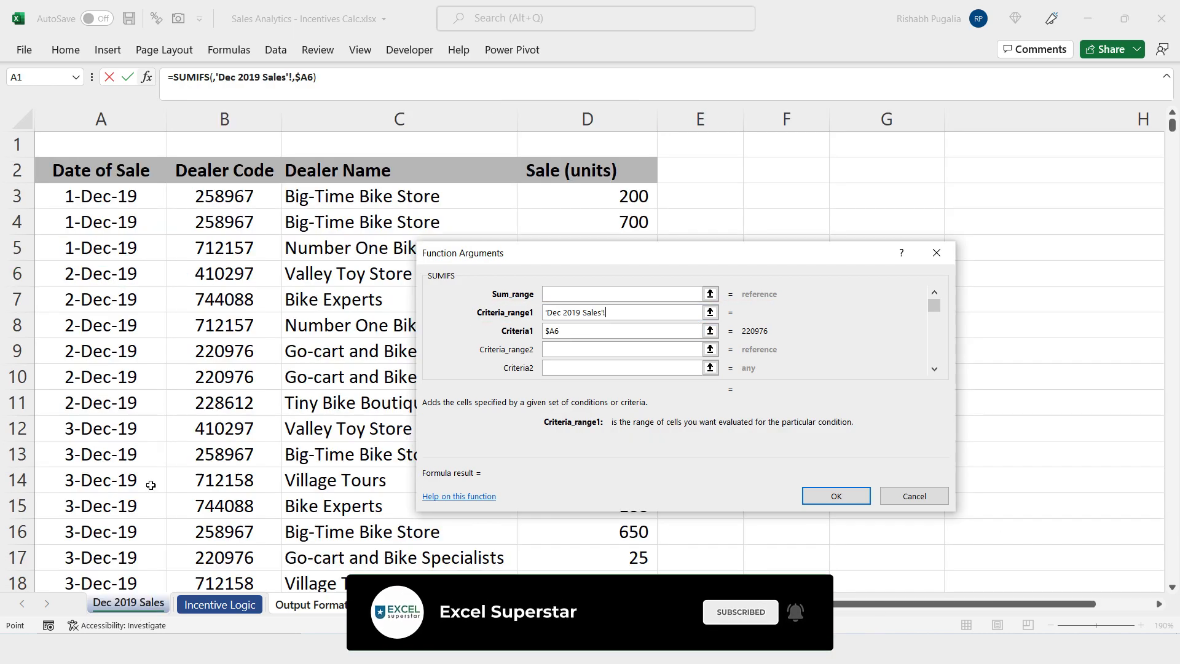
pyautogui.click(232, 118)
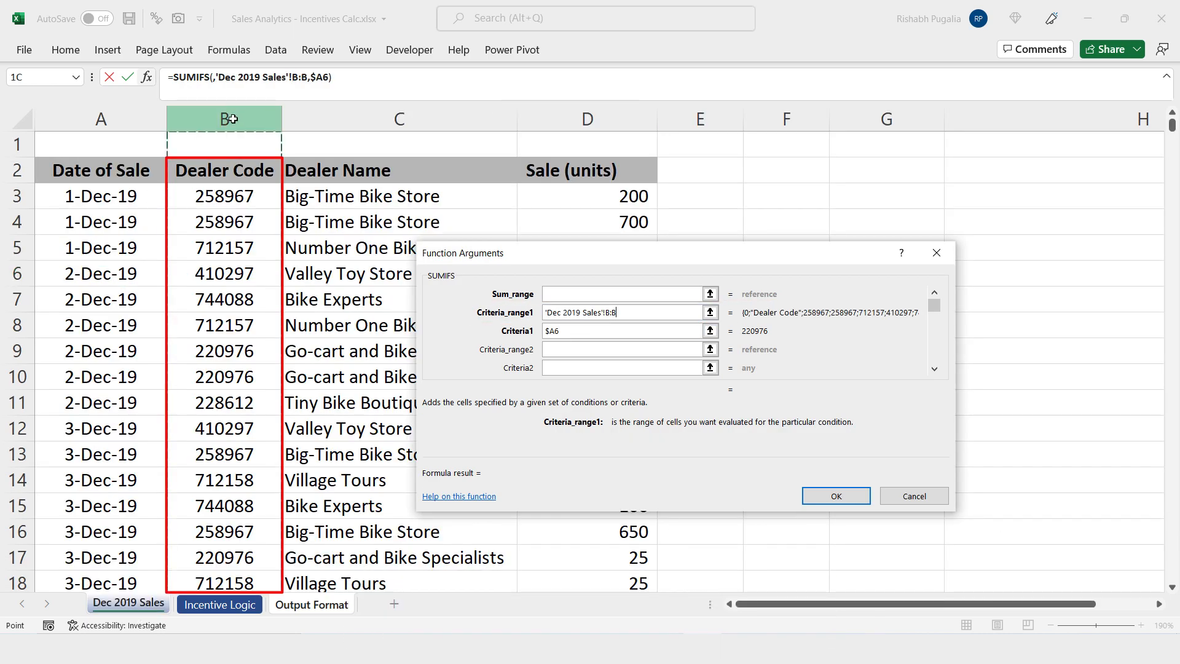
pyautogui.press('F4')
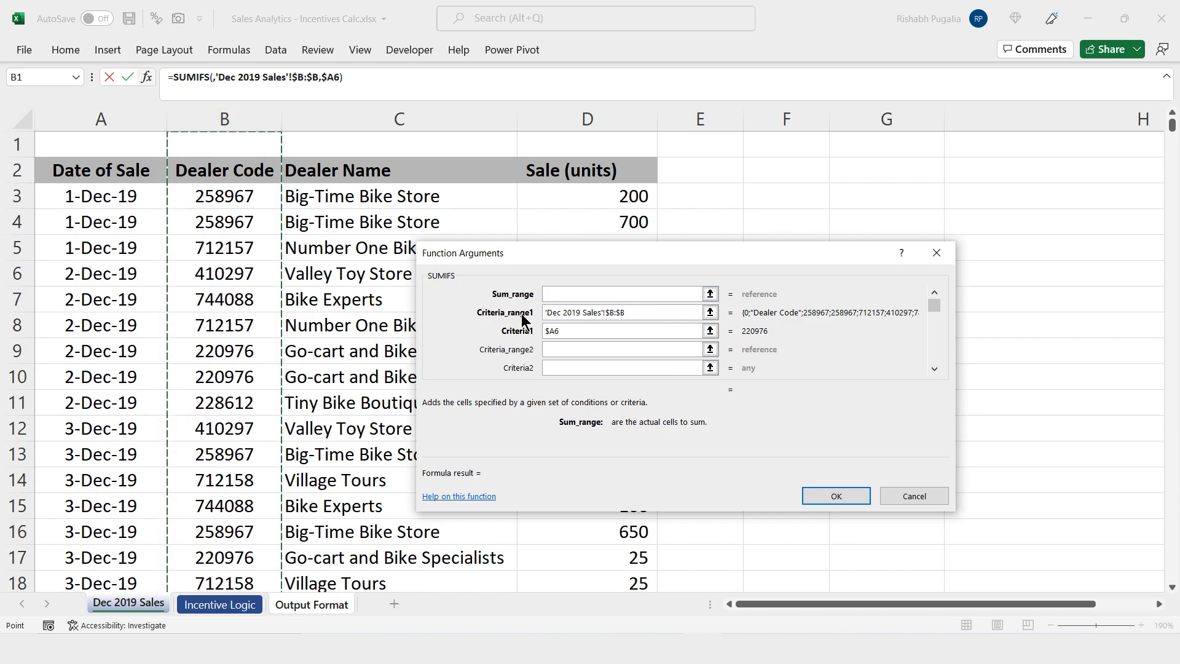
# Set Criteria2 to ">="&D$3 and Criteria_range2 to the Date of Sale column, 'Dec 2019 Sales'!$A:$A
pyautogui.click(560, 367)
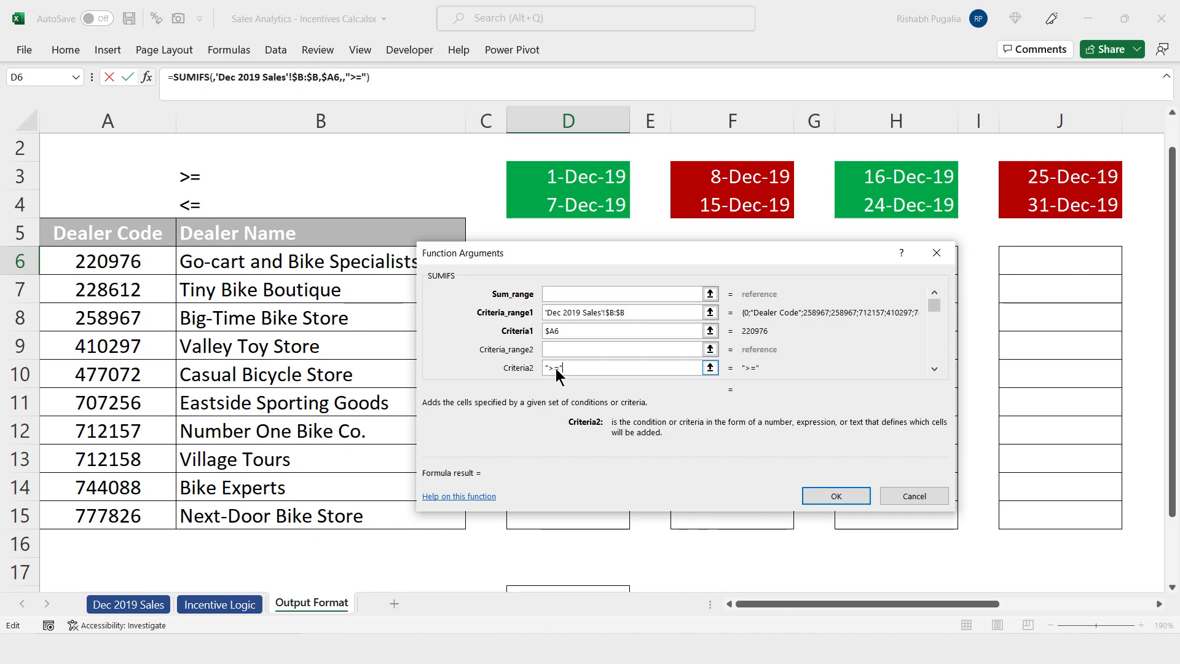
pyautogui.click(563, 177)
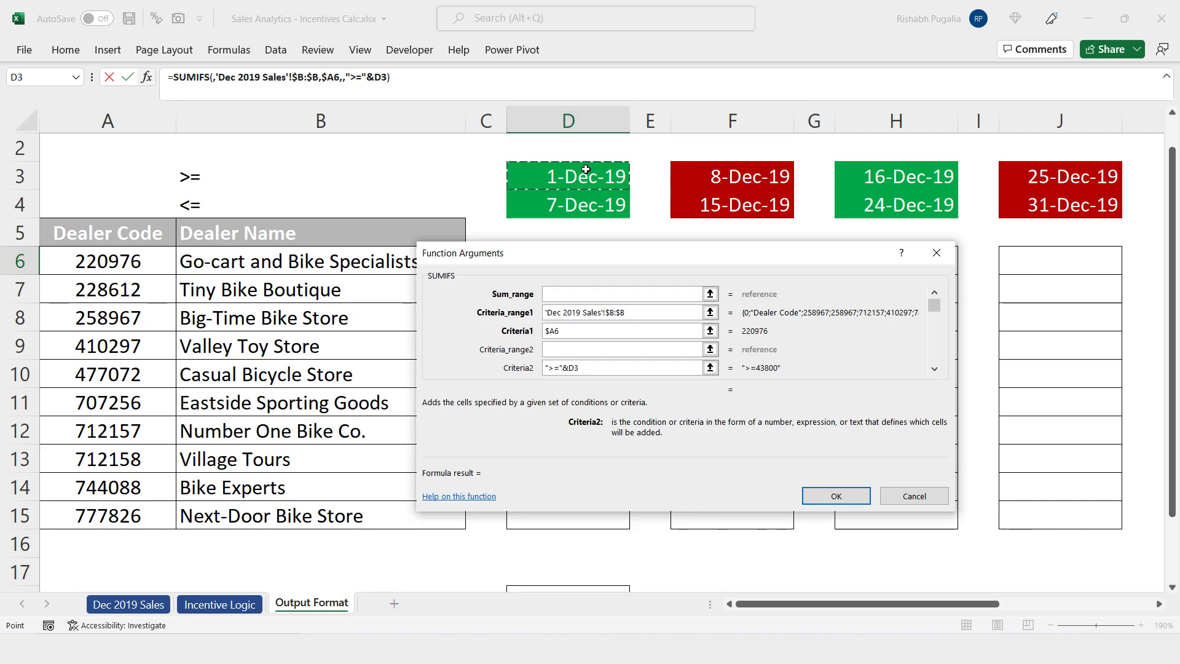
pyautogui.press('F4')
pyautogui.press('F4')
pyautogui.click(551, 349)
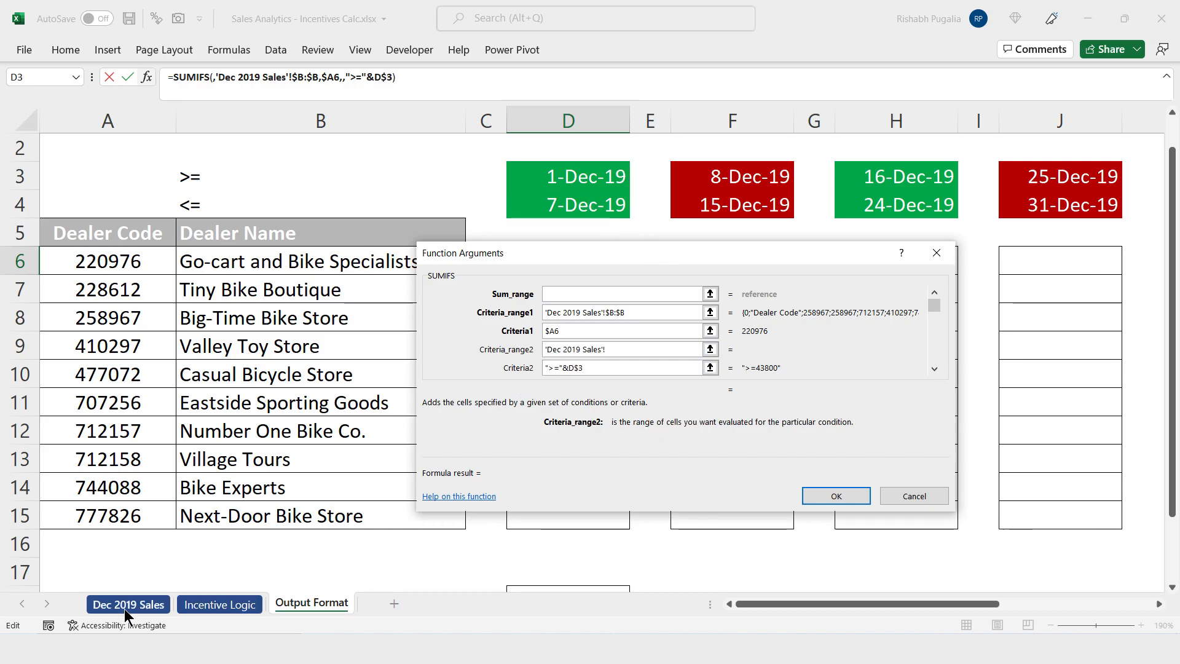
pyautogui.click(126, 605)
pyautogui.click(116, 120)
pyautogui.press('F4')
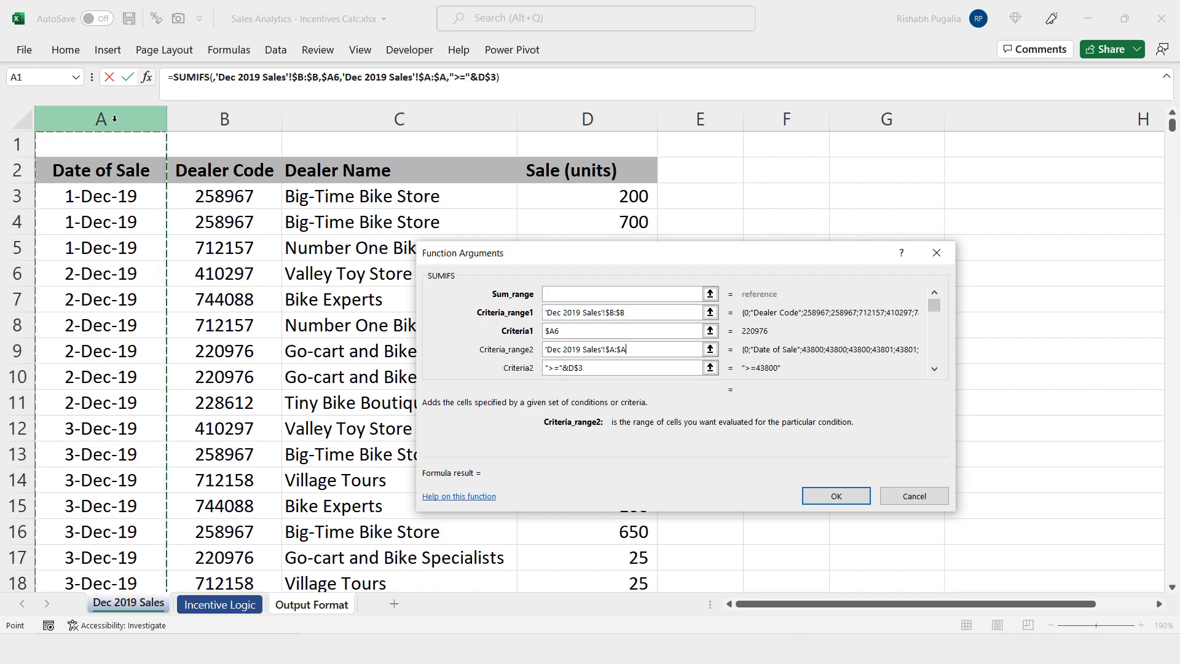
# Set Criteria3 to "<="&D$4 so that the row of the period end date is locked
pyautogui.click(934, 369)
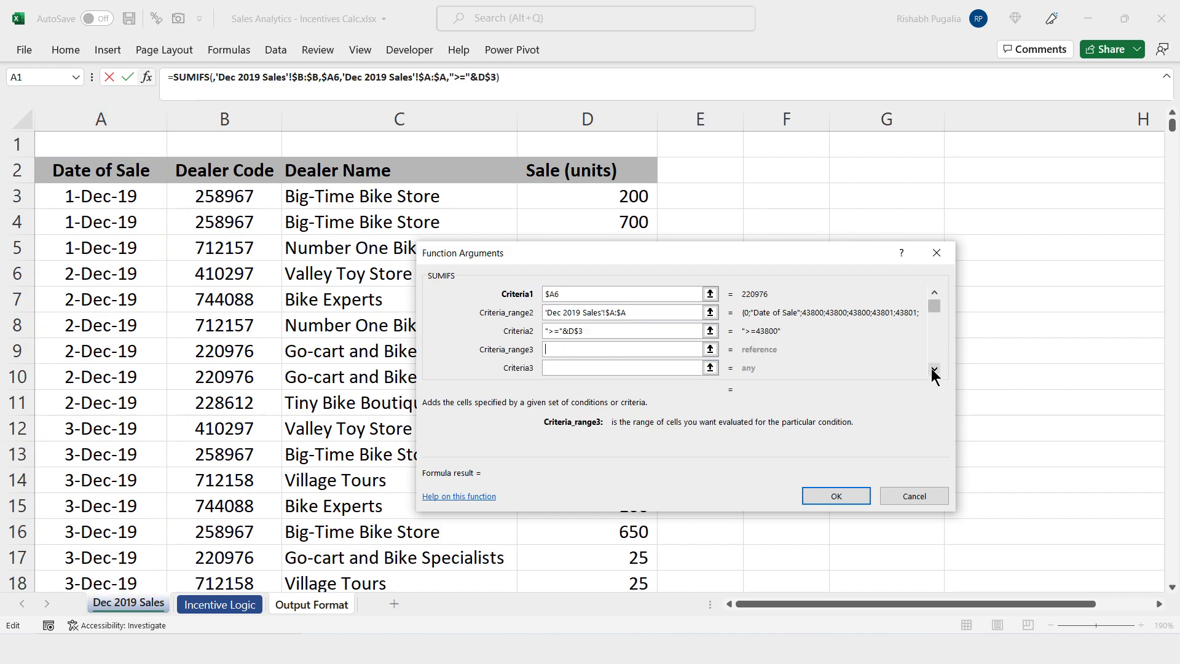
pyautogui.click(556, 367)
pyautogui.write('"')
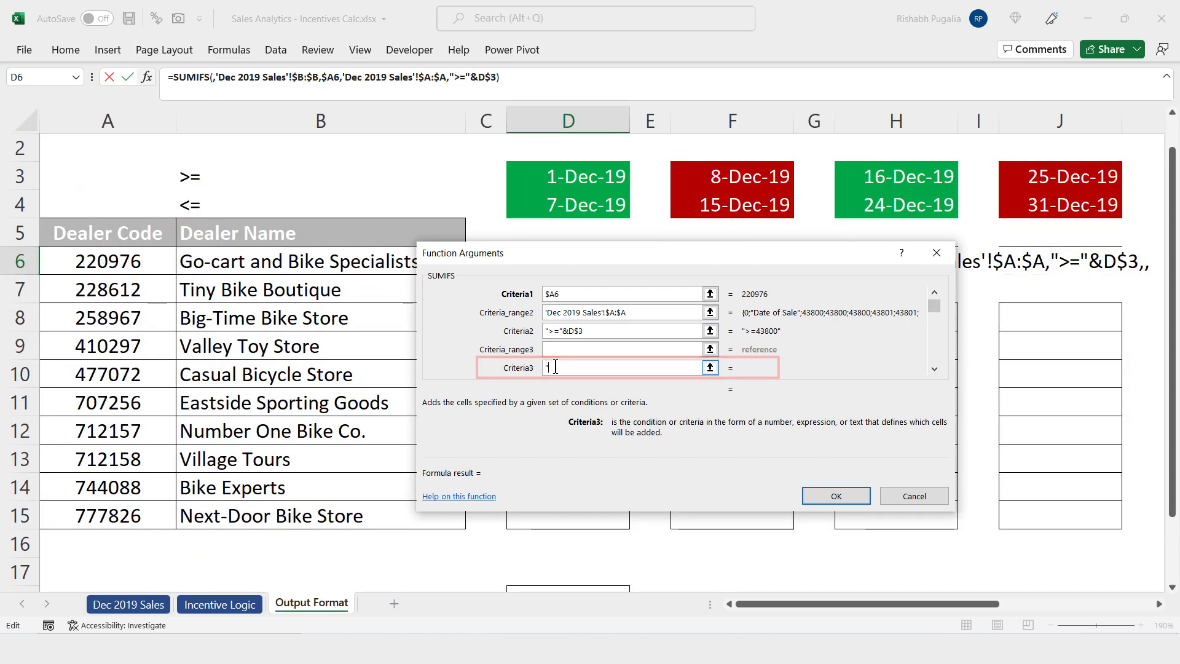
pyautogui.write('<="')
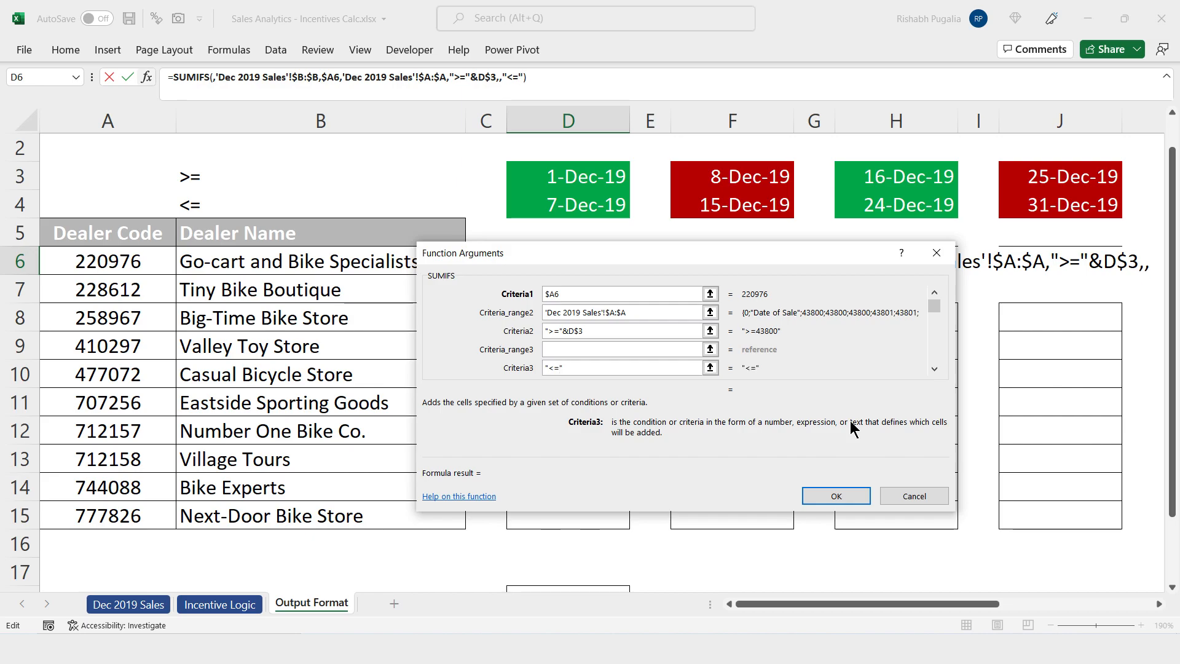
pyautogui.write('&')
pyautogui.click(573, 208)
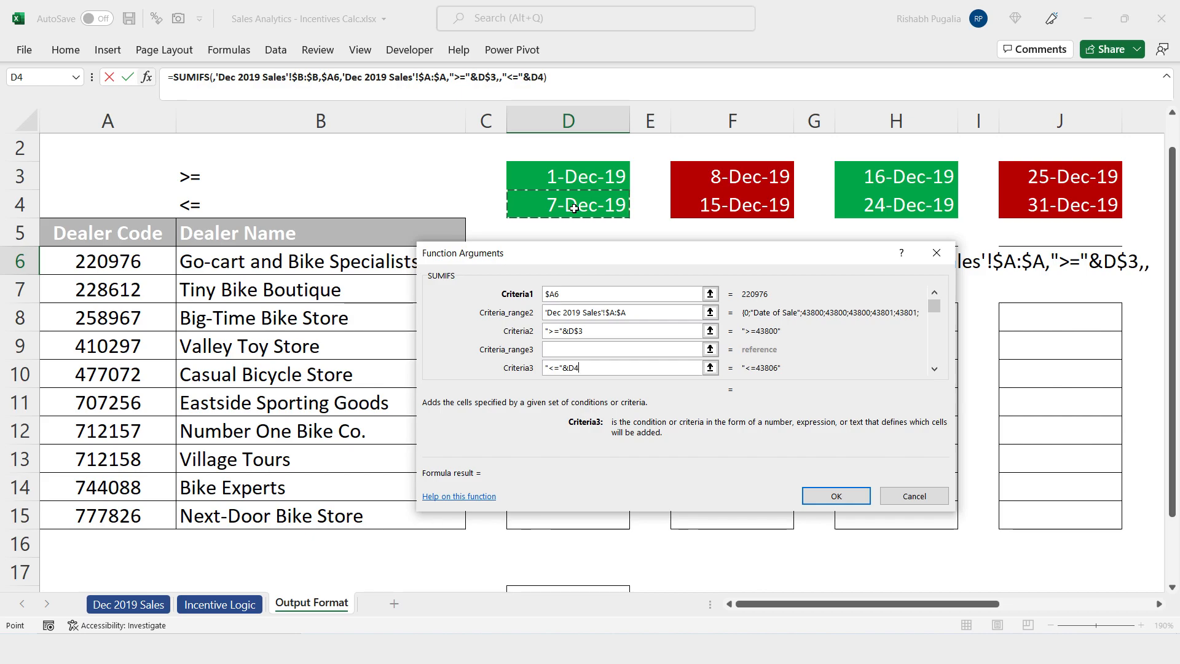
pyautogui.press('F4')
pyautogui.press('F4')
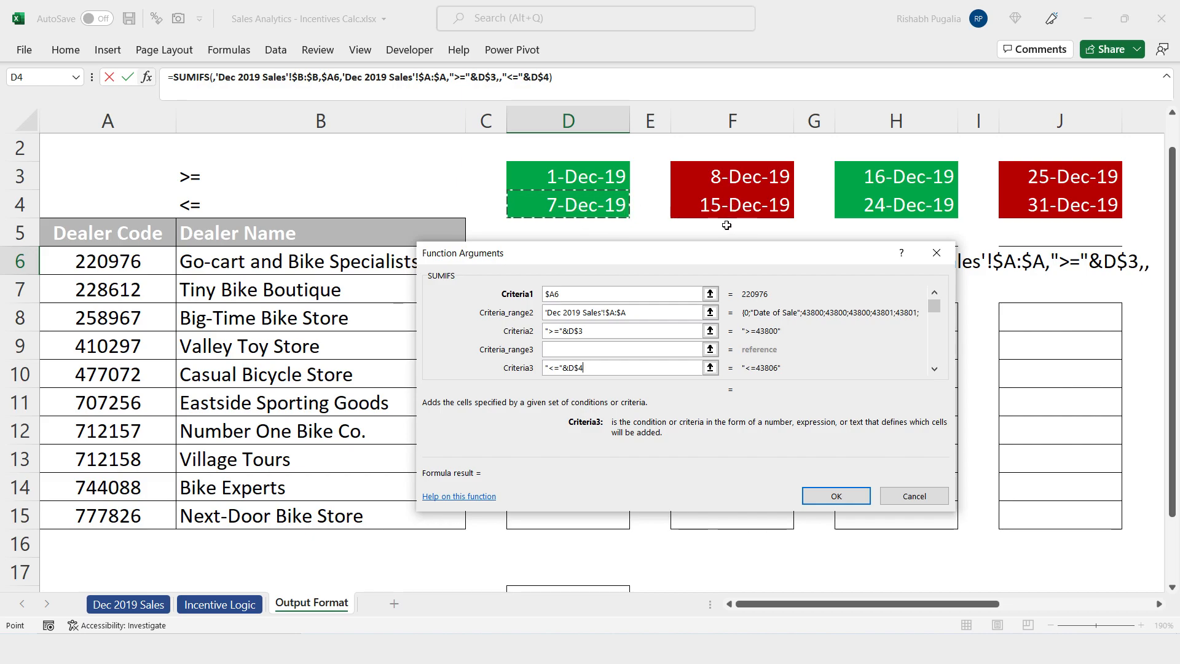
# Set Criteria_range3 to the Date of Sale column of the Dec 2019 Sales sheet as the absolute reference $A:$A
pyautogui.click(551, 350)
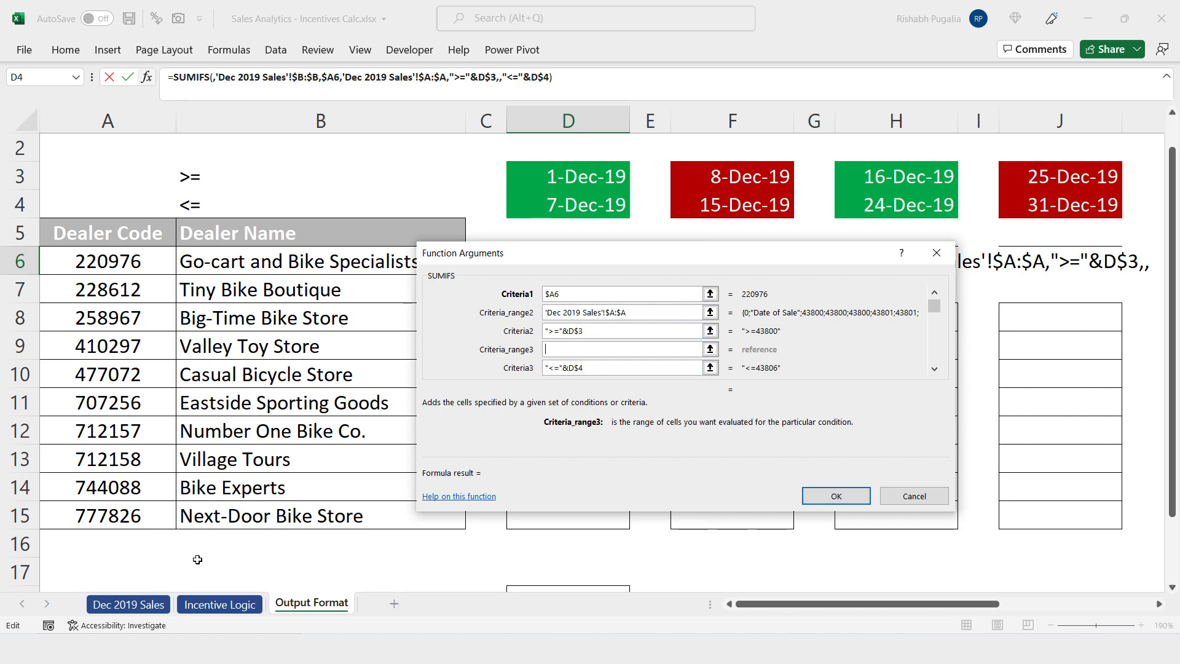
pyautogui.click(131, 606)
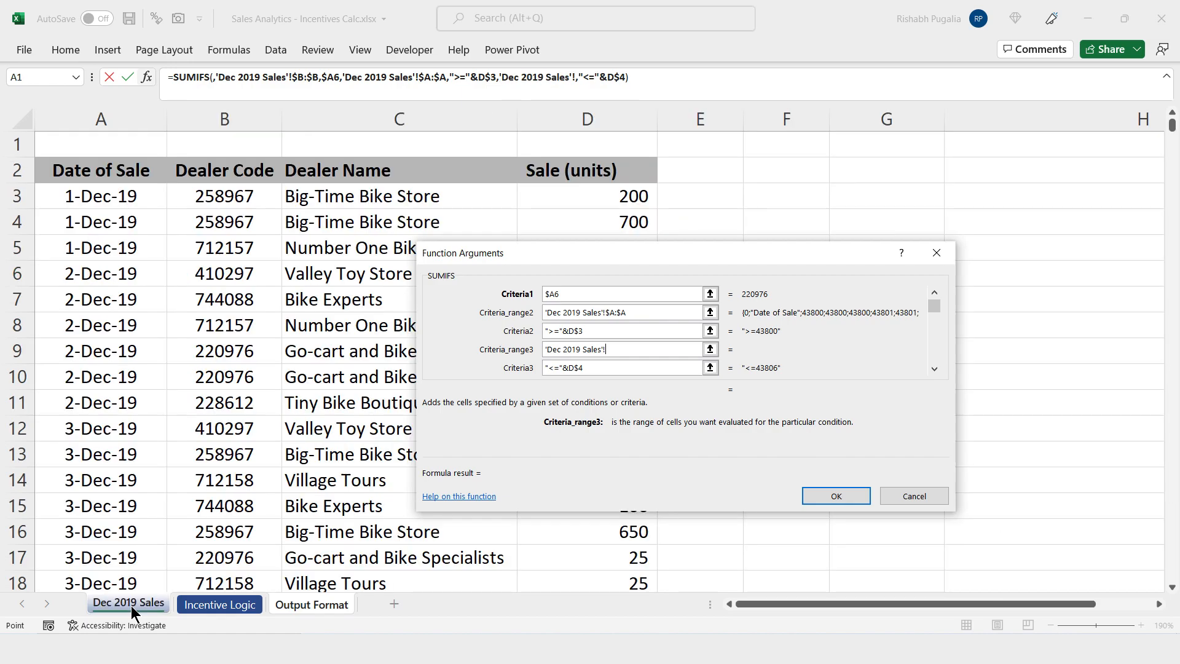
pyautogui.click(118, 117)
pyautogui.press('F4')
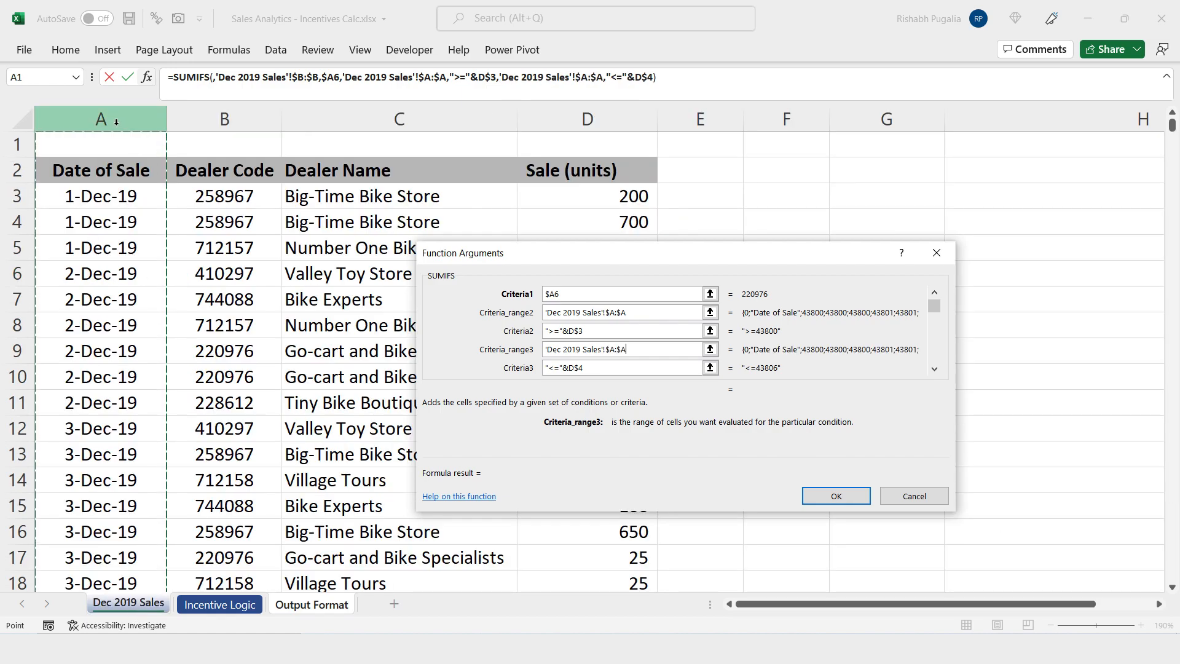
# Set Sum_range to the Sale (units) column, 'Dec 2019 Sales'!$D:$D, and complete the SUMIFS formula in D6
pyautogui.scroll(2, 934, 298)
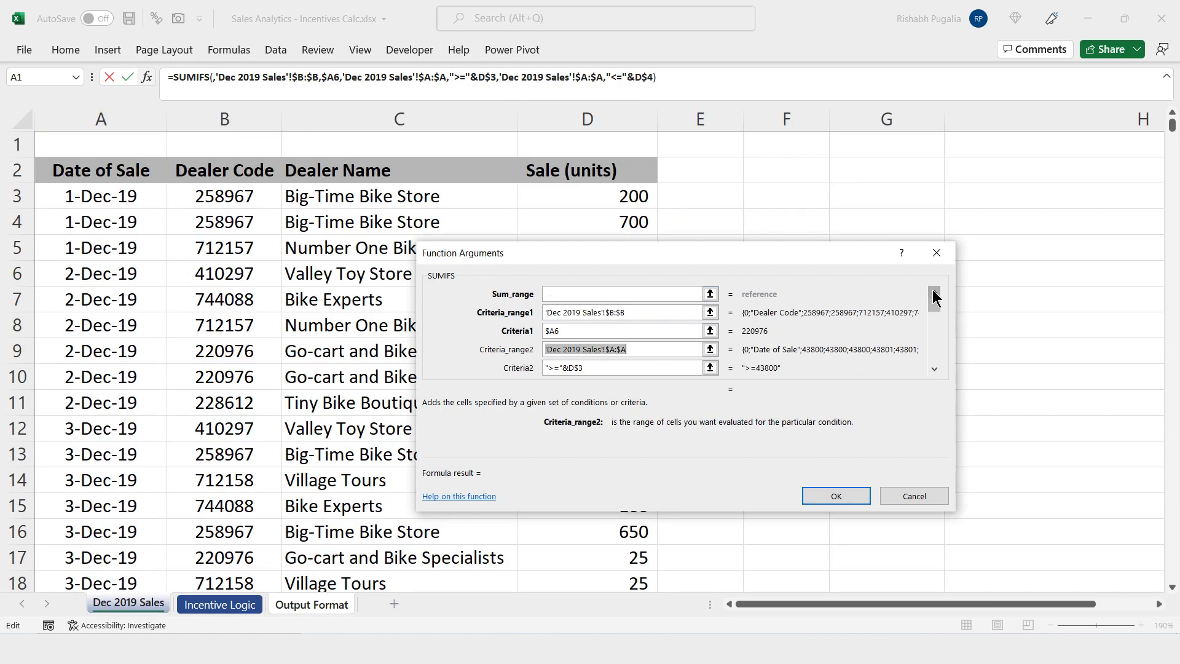
pyautogui.click(578, 294)
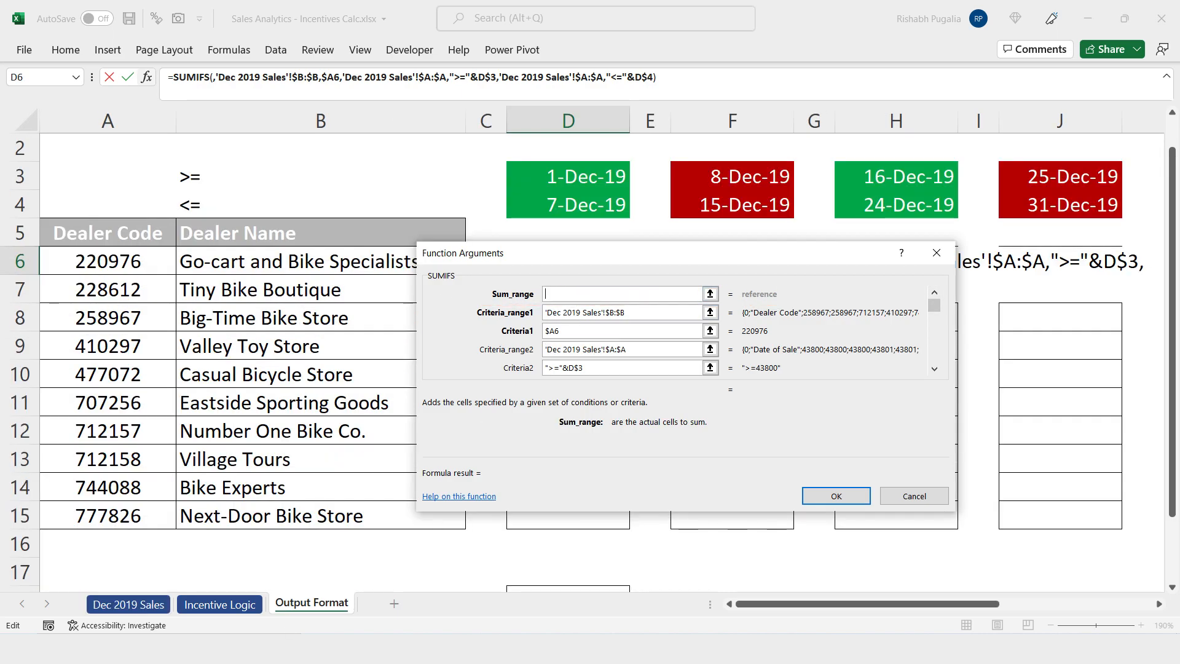
pyautogui.click(120, 607)
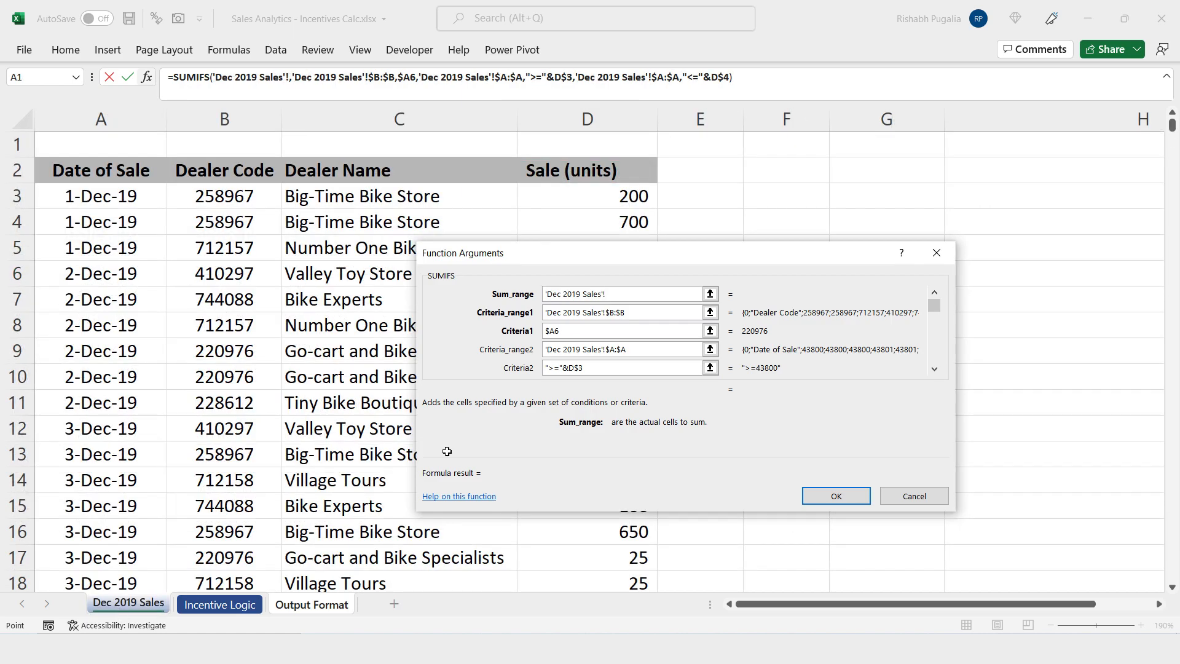
pyautogui.click(583, 119)
pyautogui.press('F4')
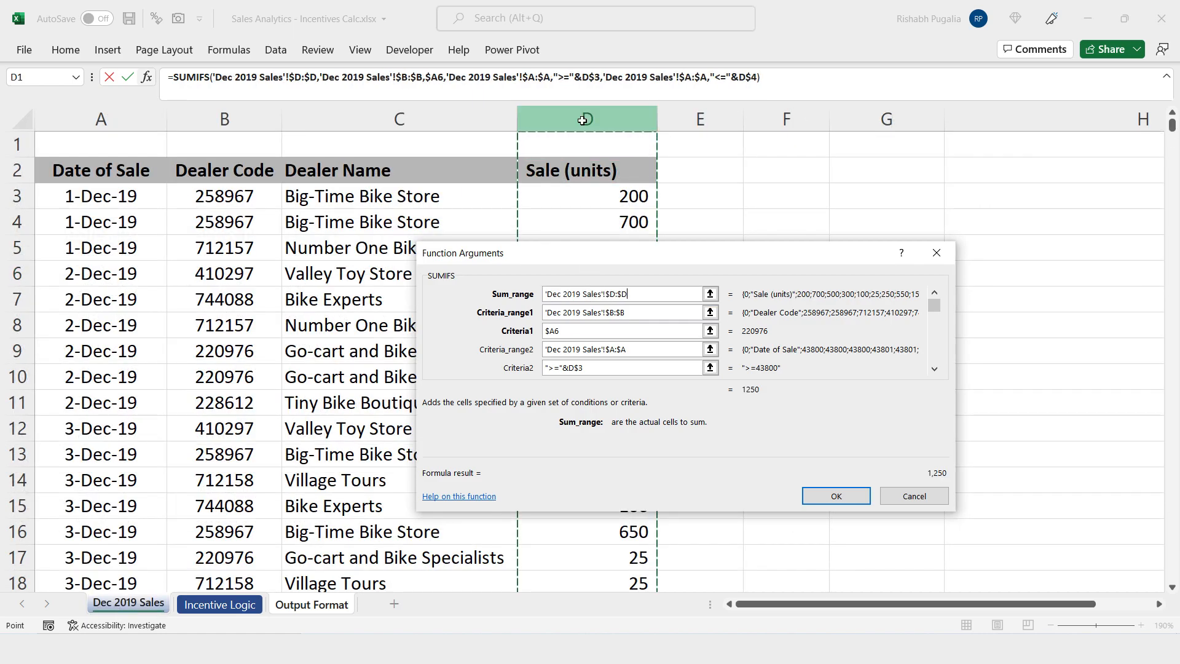
pyautogui.click(836, 496)
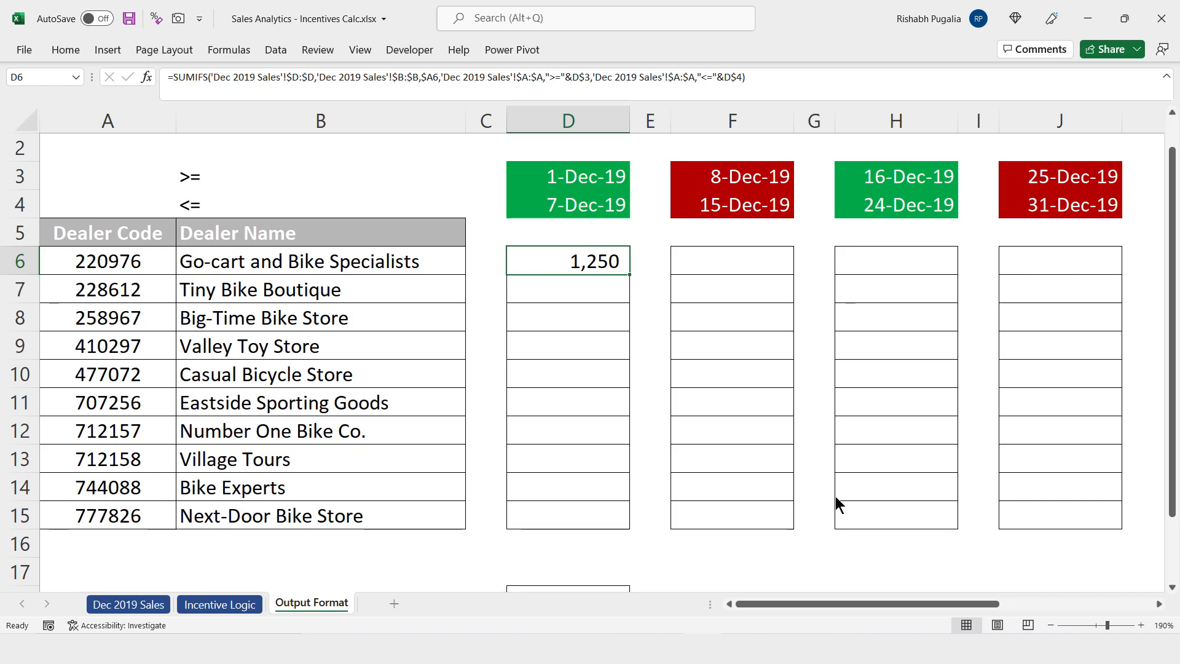
# Copy the SUMIFS formula from D6 to D7:D15, F6:F15, H6:H15 and J6:J15
pyautogui.hotkey('ctrl', 'c')
pyautogui.moveTo(587, 292); pyautogui.dragTo(584, 519)
pyautogui.hotkey('ctrl', 'v')
pyautogui.moveTo(726, 260); pyautogui.dragTo(727, 520)
pyautogui.hotkey('ctrl', 'v')
pyautogui.moveTo(845, 263); pyautogui.dragTo(892, 512)
pyautogui.hotkey('ctrl', 'v')
pyautogui.moveTo(1043, 268); pyautogui.dragTo(1035, 510)
pyautogui.hotkey('ctrl', 'v')
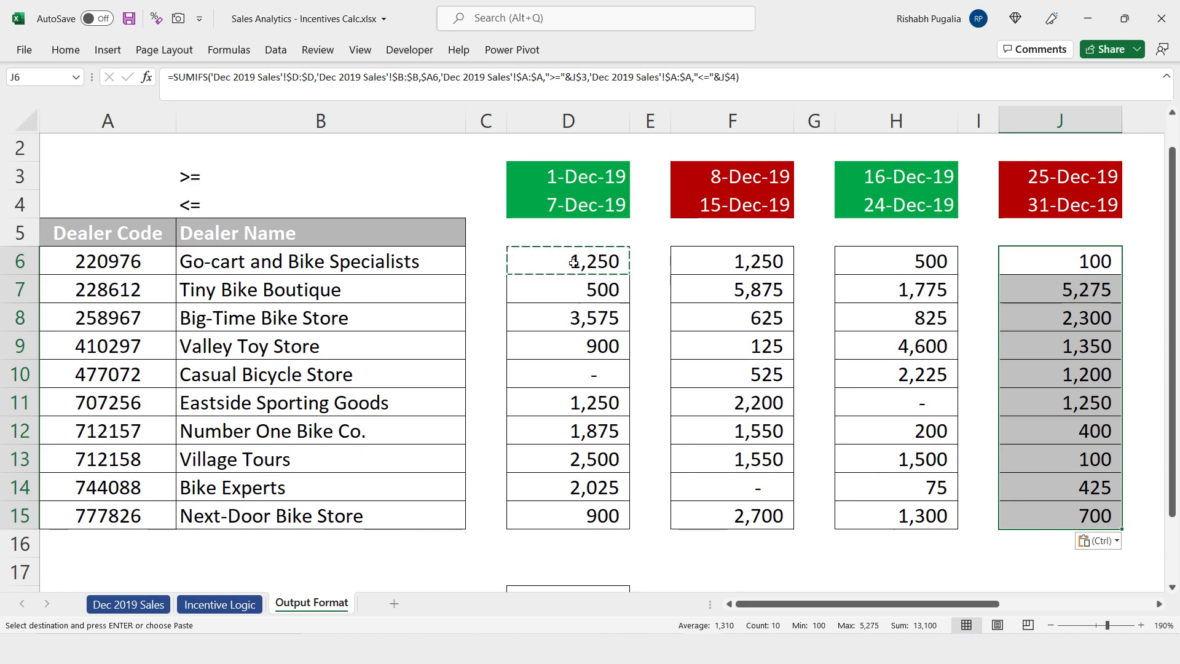
# Review the SUMIFS formula in D6 and its function arguments without changing them
pyautogui.doubleClick(573, 261)
pyautogui.moveTo(512, 259); pyautogui.dragTo(1078, 304)
pyautogui.press('Escape')
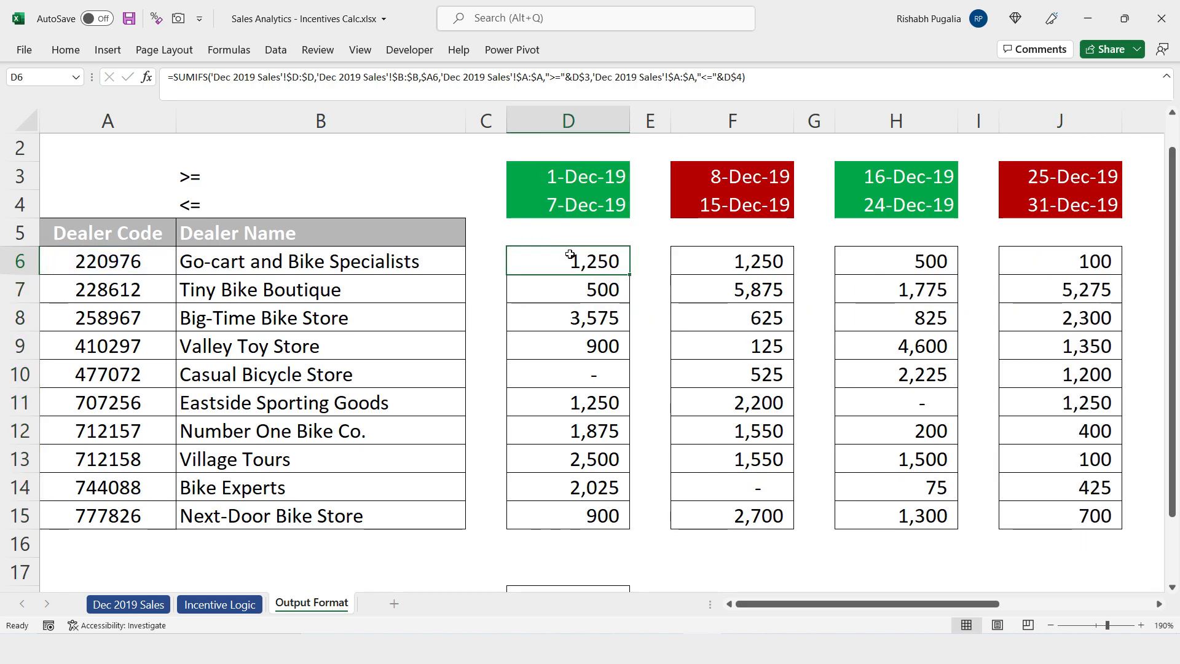
pyautogui.click(149, 78)
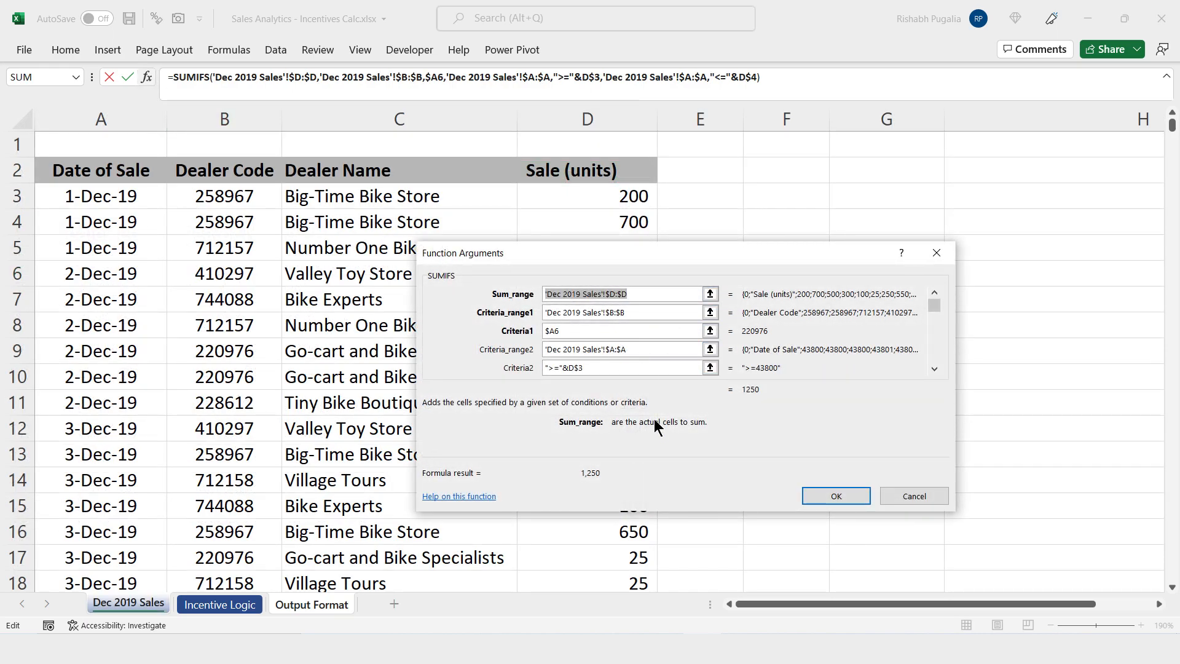
pyautogui.press('Escape')
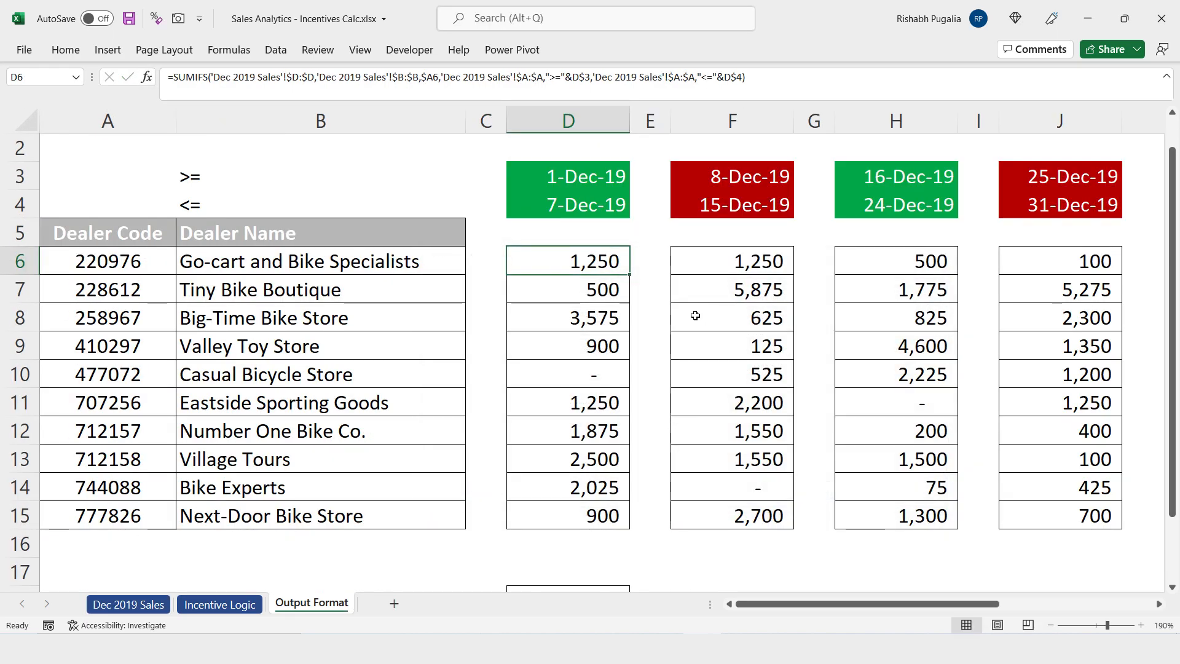
# Check the formulas of the two Total Sales (Units) cells D18 and D19 and compare their totals
pyautogui.keyDown('ctrl'); pyautogui.scroll(-3, 696, 315); pyautogui.keyUp('ctrl')
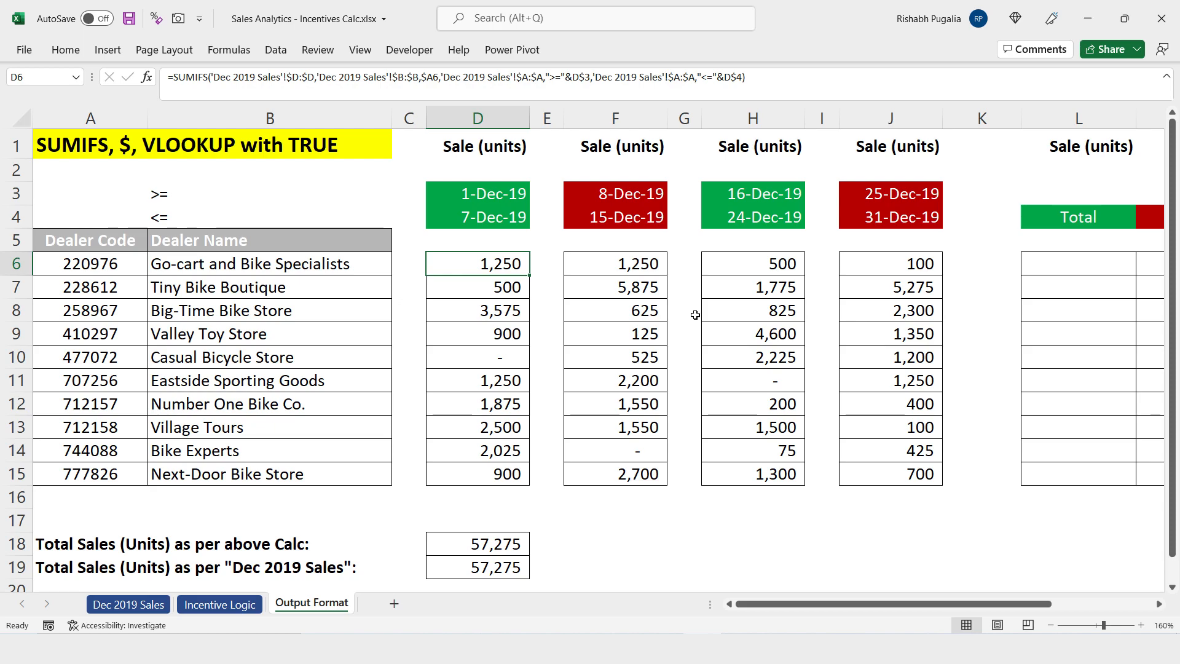
pyautogui.moveTo(502, 260); pyautogui.dragTo(885, 473)
pyautogui.doubleClick(470, 541)
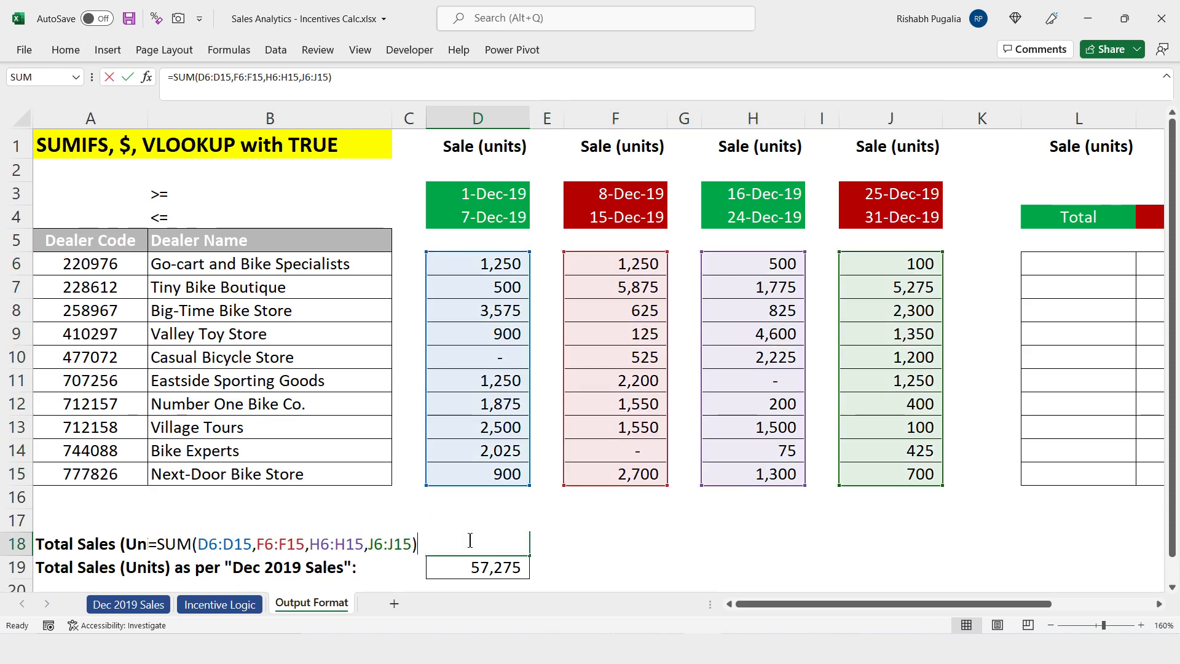
pyautogui.press('Escape')
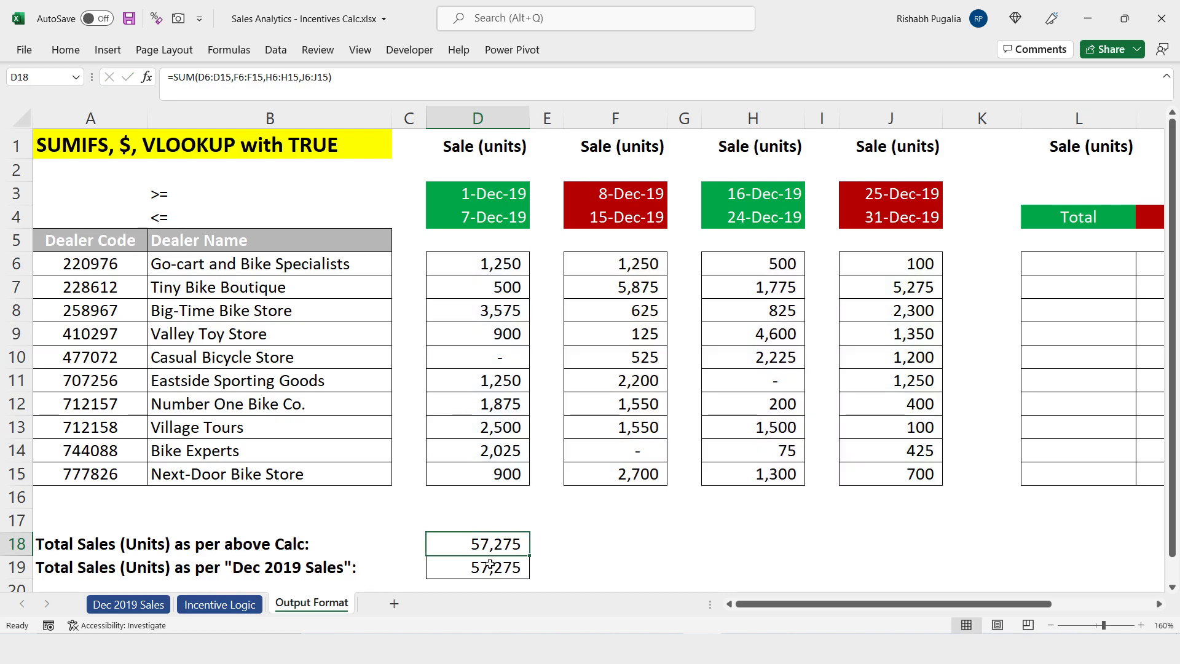
pyautogui.doubleClick(486, 569)
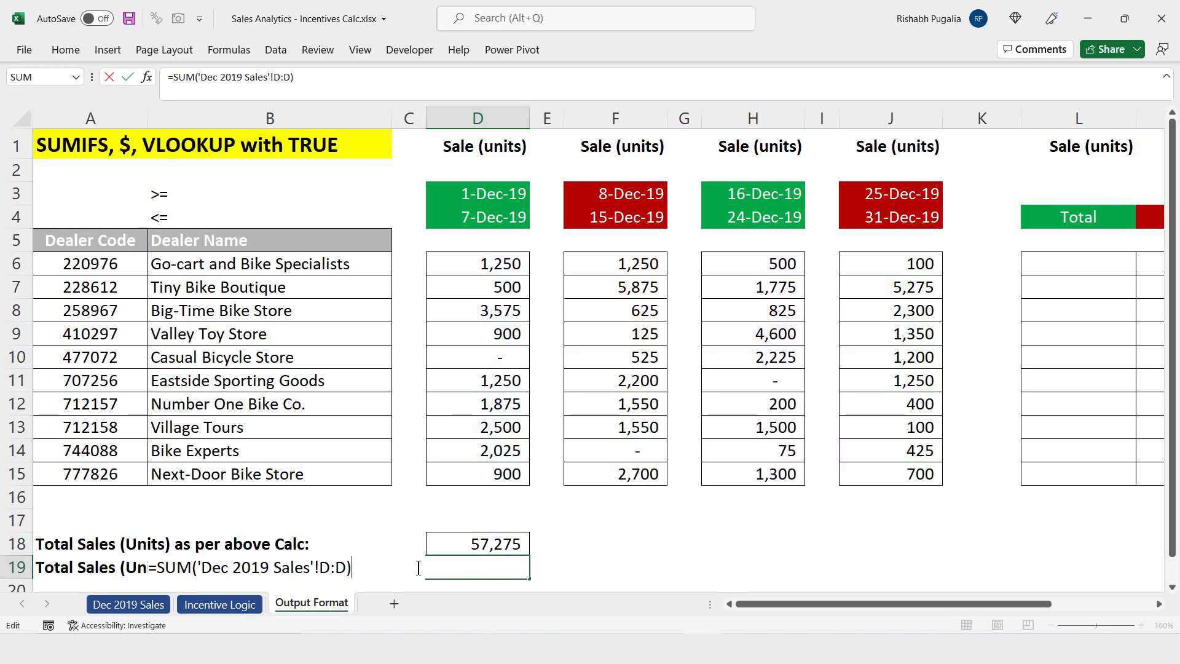
pyautogui.press('Escape')
pyautogui.moveTo(492, 544); pyautogui.dragTo(496, 563)
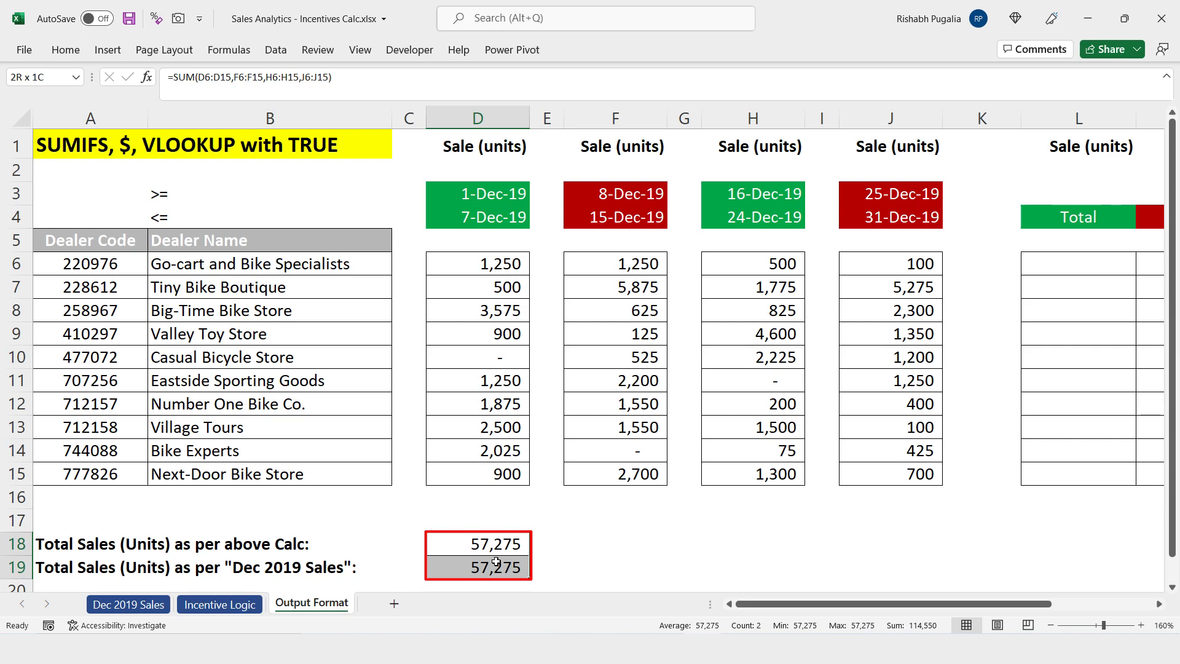
# Enter the formula =D6+H6 in L6 to total the first dealer's sales in the green incentive periods
pyautogui.press('Right')
pyautogui.press('Right')
pyautogui.press('Right')
pyautogui.press('Right')
pyautogui.press('Right')
pyautogui.press('Right')
pyautogui.press('Right')
pyautogui.press('Right')
pyautogui.press('Right')
pyautogui.press('Right')
pyautogui.click(726, 263)
pyautogui.write('=')
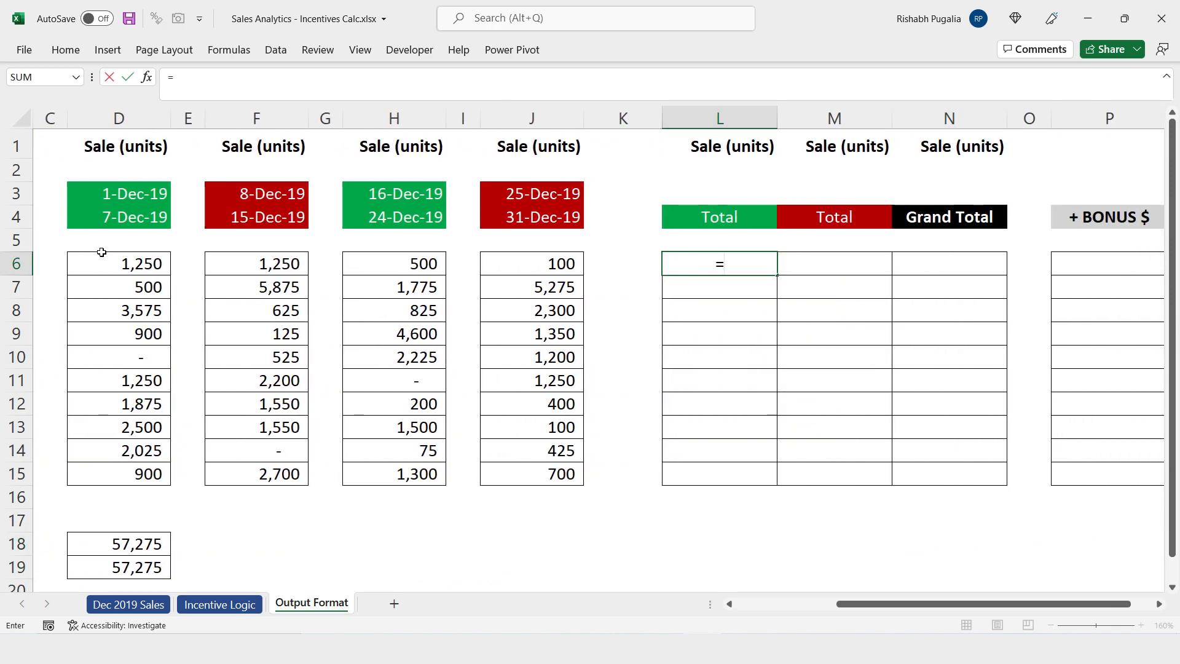
pyautogui.click(150, 263)
pyautogui.write('+')
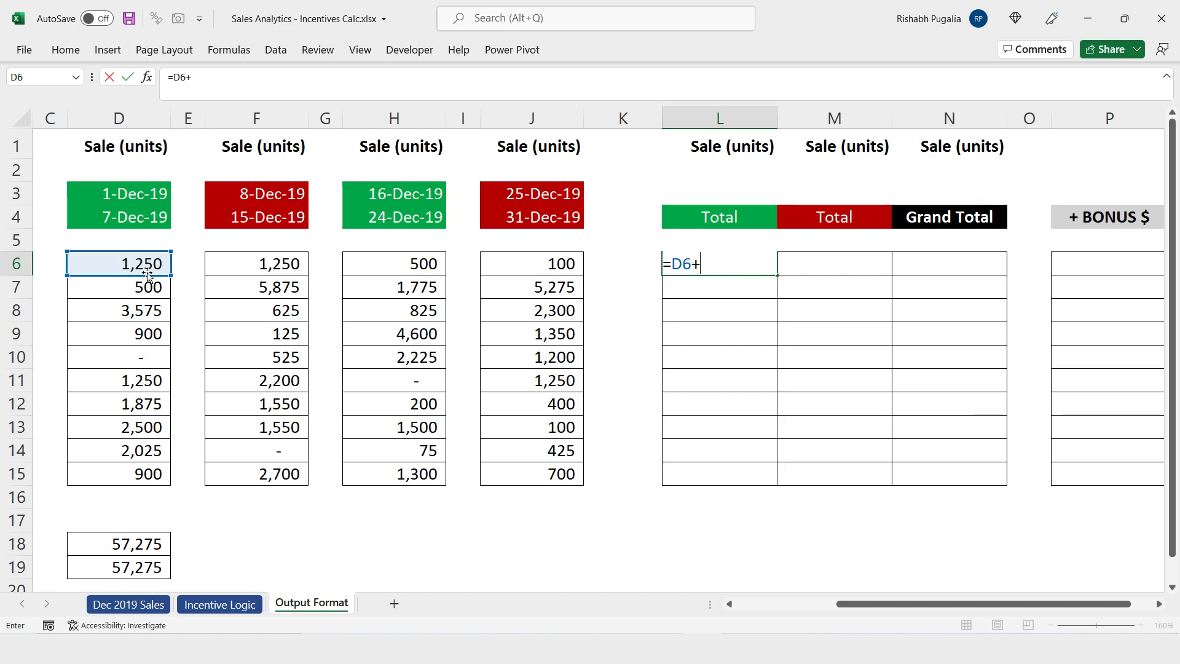
pyautogui.click(434, 261)
pyautogui.press('Return')
# Enter =F6+J6 in M6 for the red periods and fill the formulas in L6:M6 down to row 15
pyautogui.click(821, 264)
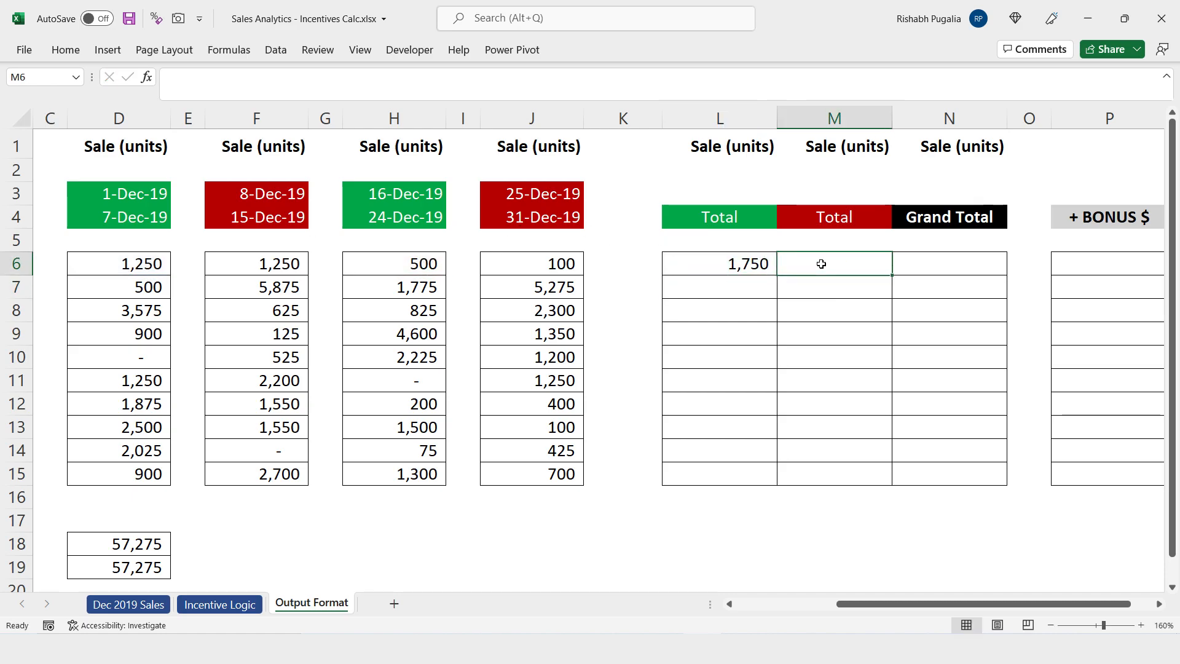
pyautogui.write('=')
pyautogui.press('Left')
pyautogui.press('Left')
pyautogui.press('Left')
pyautogui.press('Left')
pyautogui.press('Left')
pyautogui.press('Left')
pyautogui.press('Left')
pyautogui.write('+')
pyautogui.click(565, 263)
pyautogui.press('Return')
pyautogui.moveTo(757, 268); pyautogui.dragTo(881, 480)
# Enter the Grand Total formula =L6+M6 in N6 and fill it down to N15
pyautogui.click(929, 265)
pyautogui.write('=')
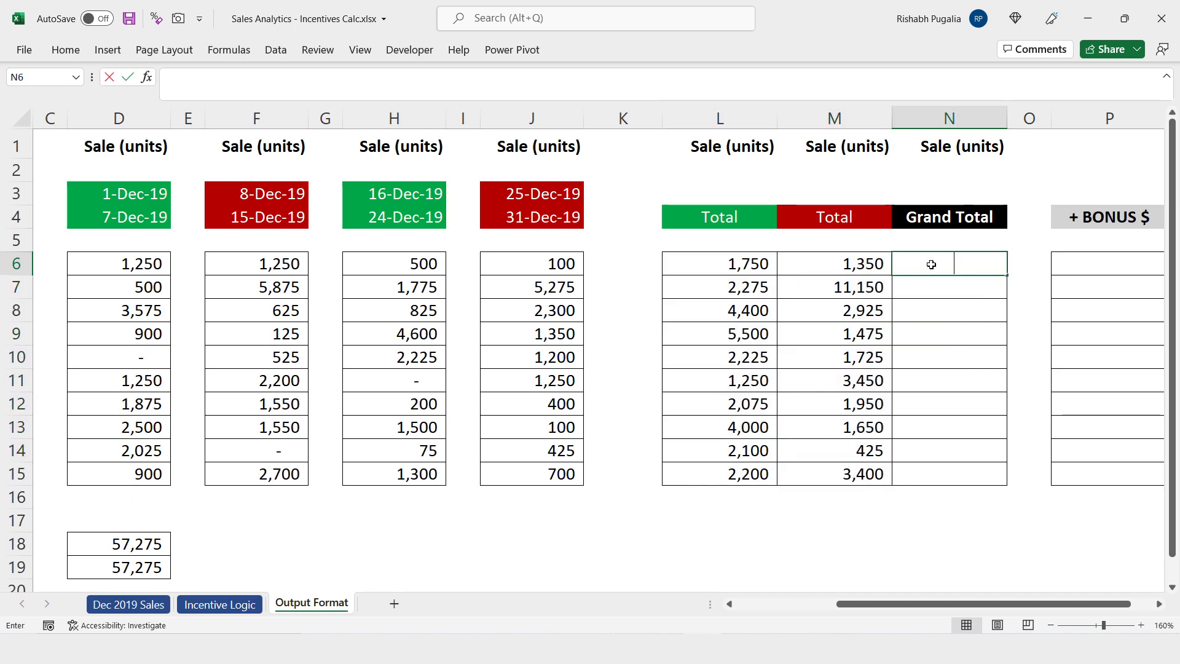
pyautogui.press('Left')
pyautogui.press('Left')
pyautogui.press('Left')
pyautogui.press('Right')
pyautogui.write('+')
pyautogui.press('Left')
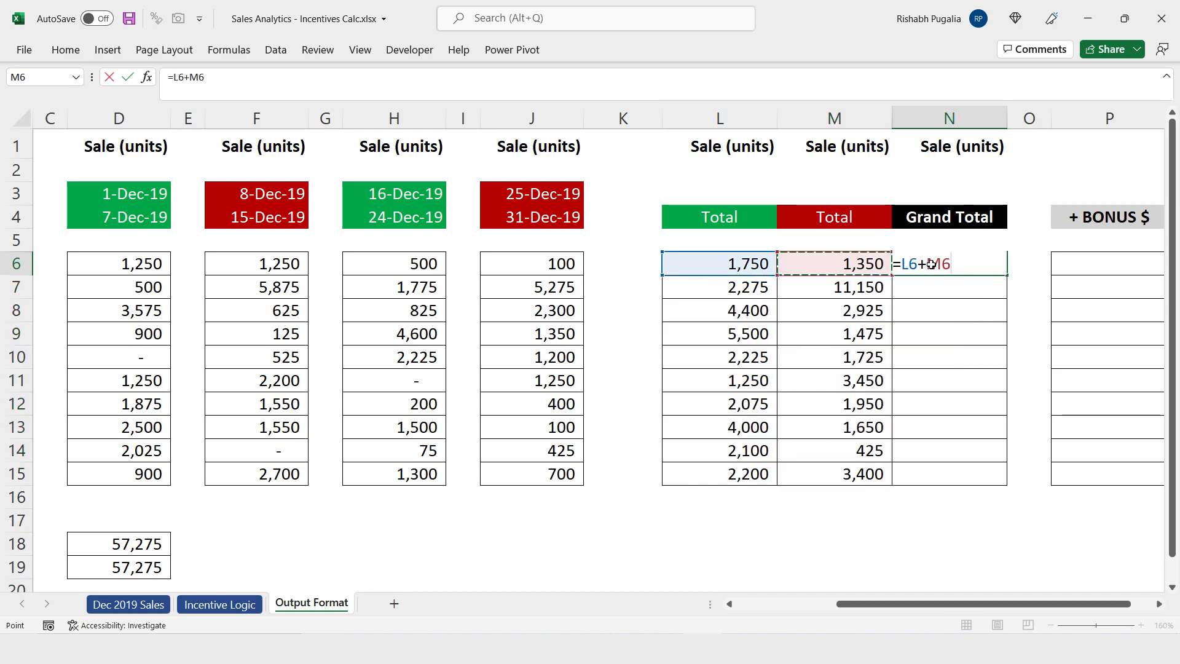
pyautogui.press('Return')
pyautogui.press('Up')
pyautogui.doubleClick(1010, 275)
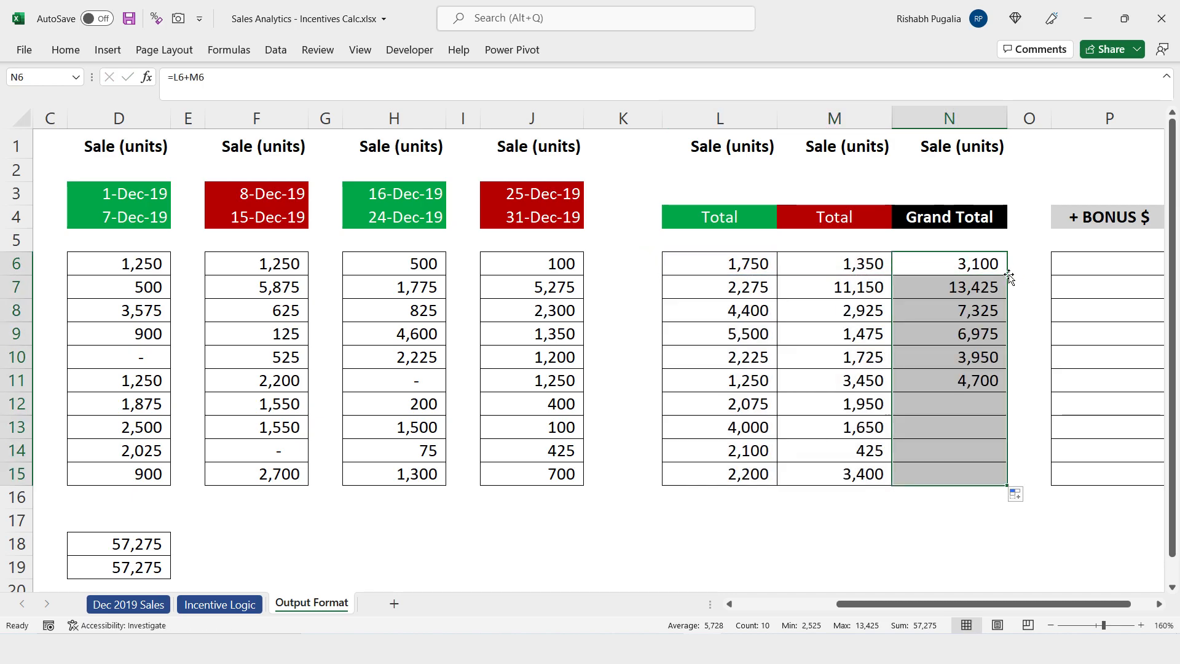
# Examine the green Total column and the + BONUS $ column of the Output Format sheet
pyautogui.moveTo(749, 258); pyautogui.dragTo(747, 477)
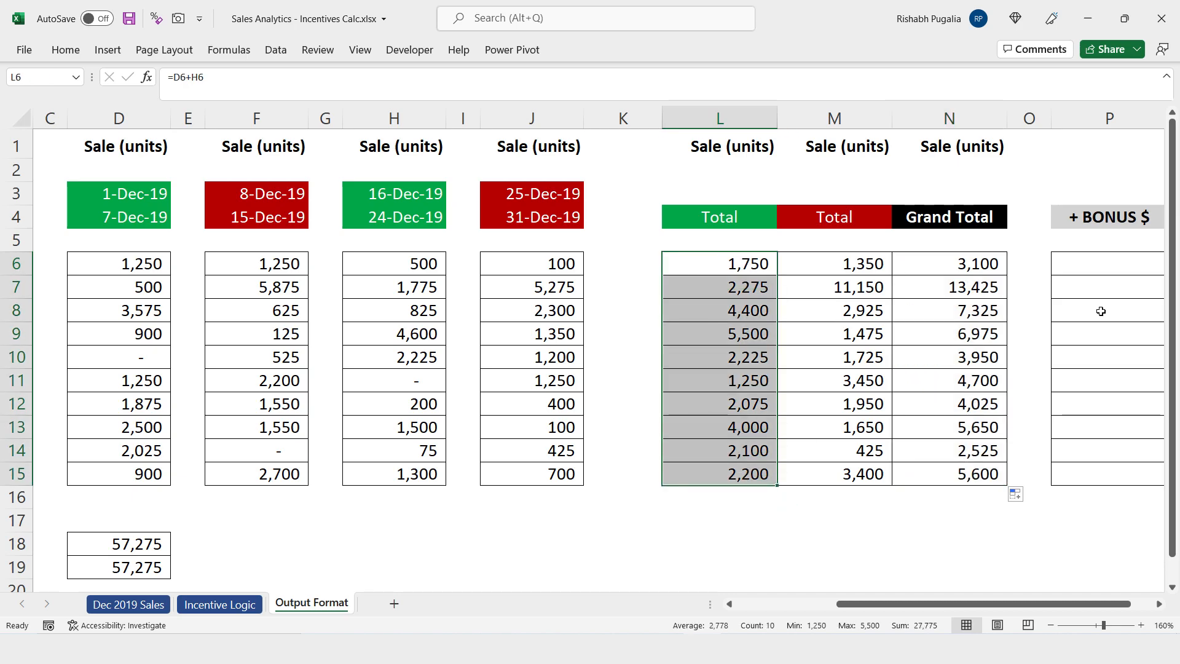
pyautogui.click(1088, 257)
pyautogui.hscroll(5, 1088, 257)
pyautogui.moveTo(834, 263); pyautogui.dragTo(834, 476)
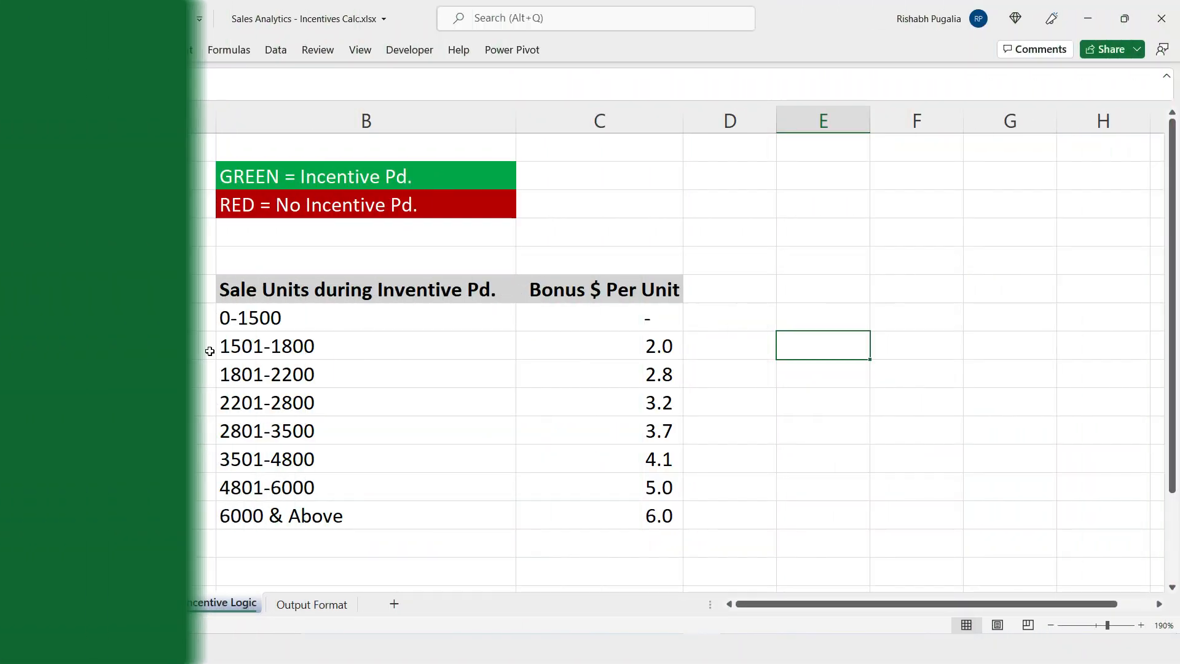
# On the Incentive Logic sheet, enter the header >= in A6 and the lower limits 0 in A7 and 1501 in A8
pyautogui.click(180, 290)
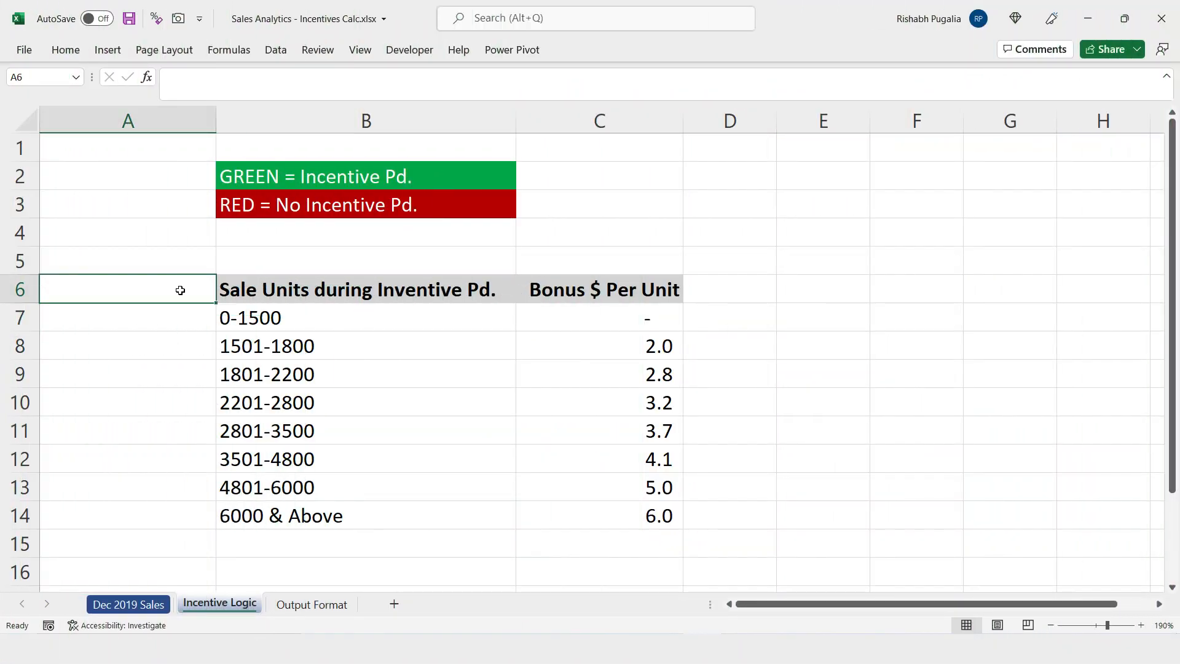
pyautogui.write('>')
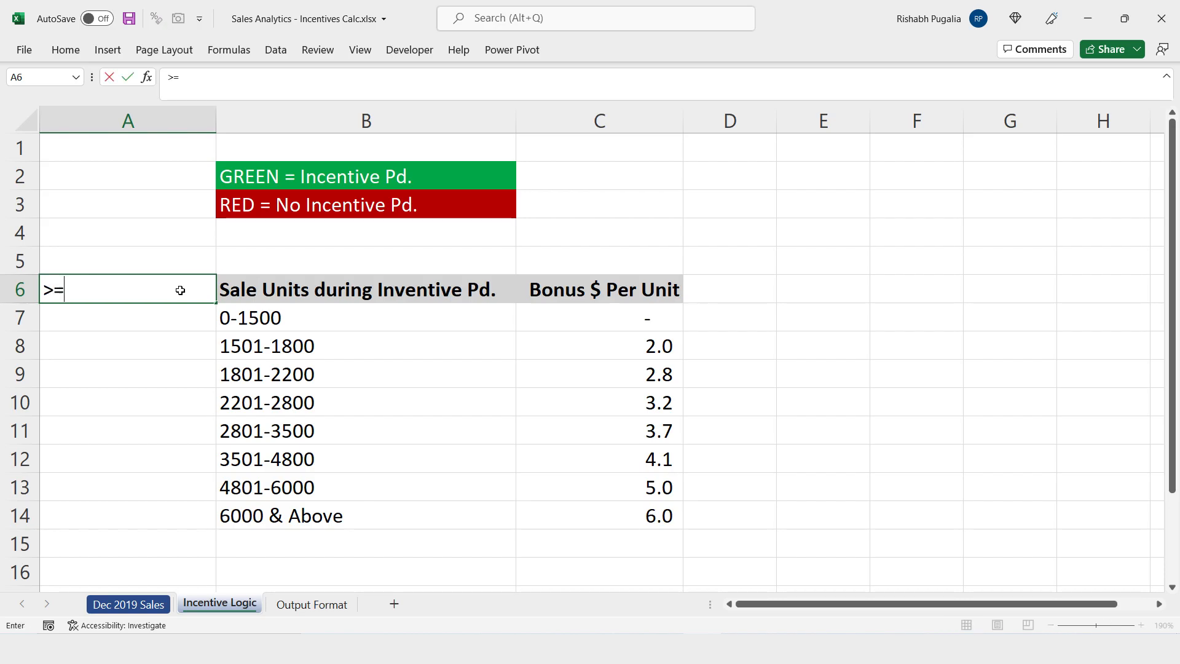
pyautogui.write('=')
pyautogui.press('Return')
pyautogui.write('0')
pyautogui.press('Return')
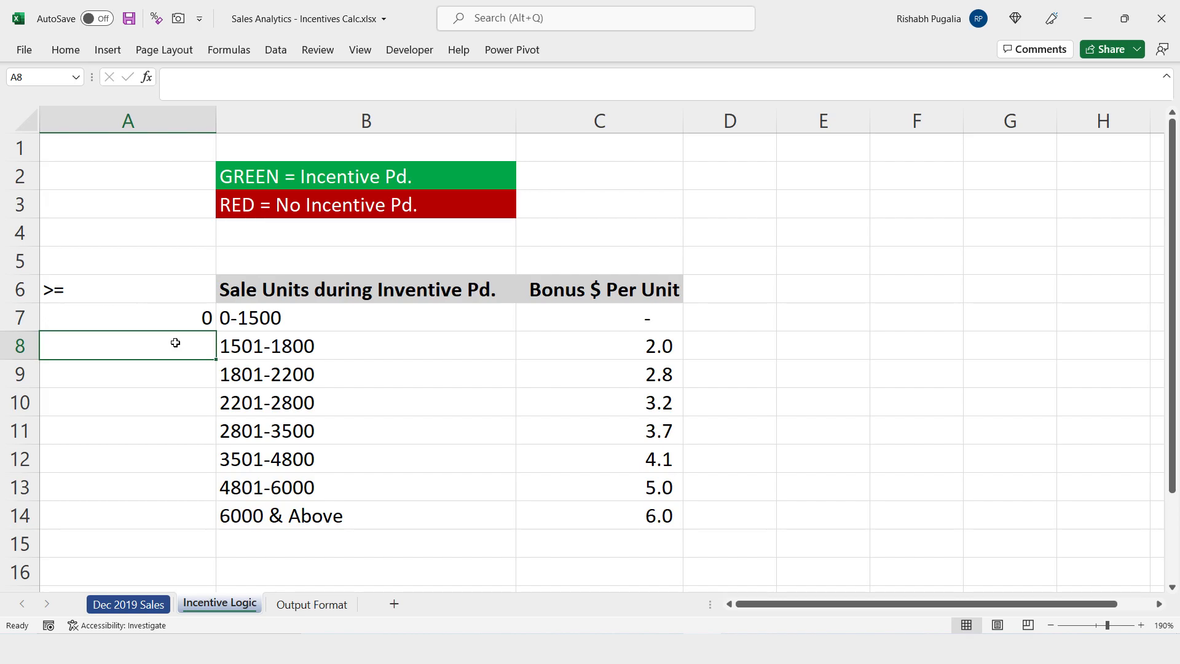
pyautogui.write('150')
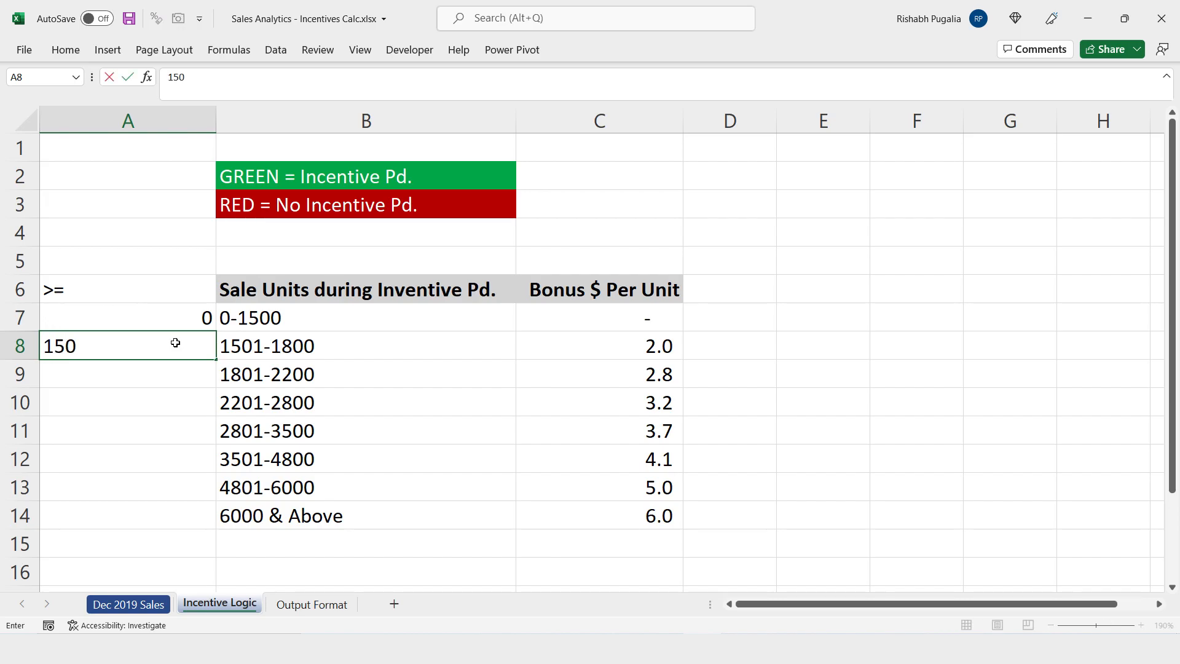
pyautogui.write('1')
pyautogui.click(163, 392)
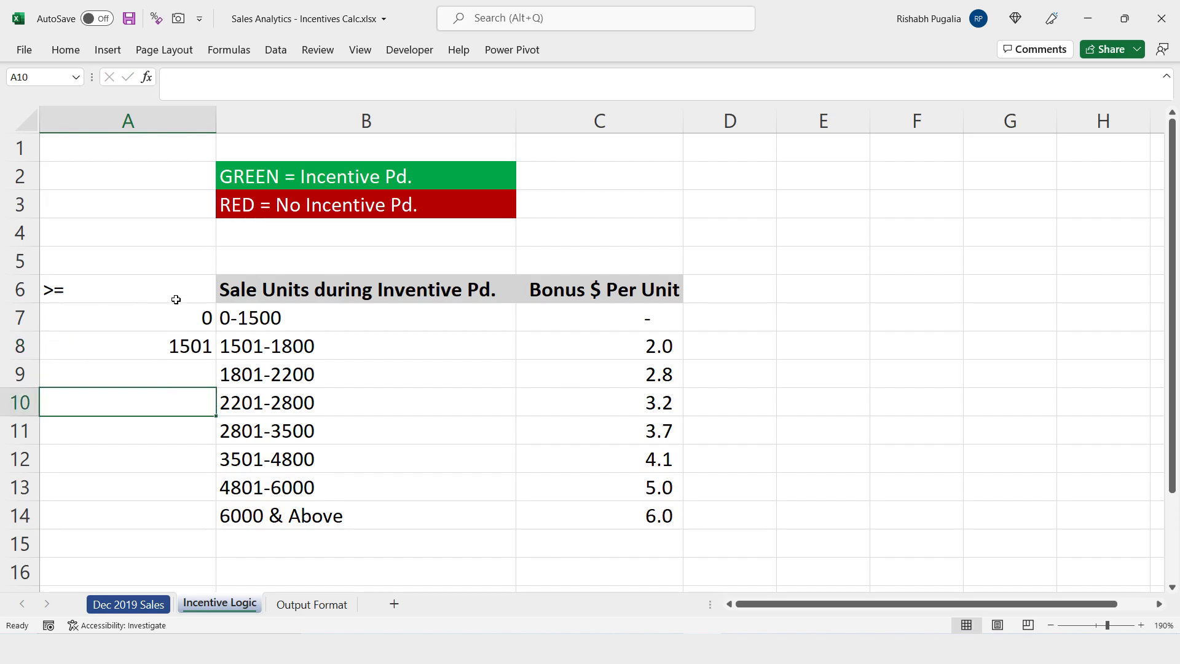
# Flash Fill the remaining lower limits down to A14 and correct the last one to 6001
pyautogui.click(177, 348)
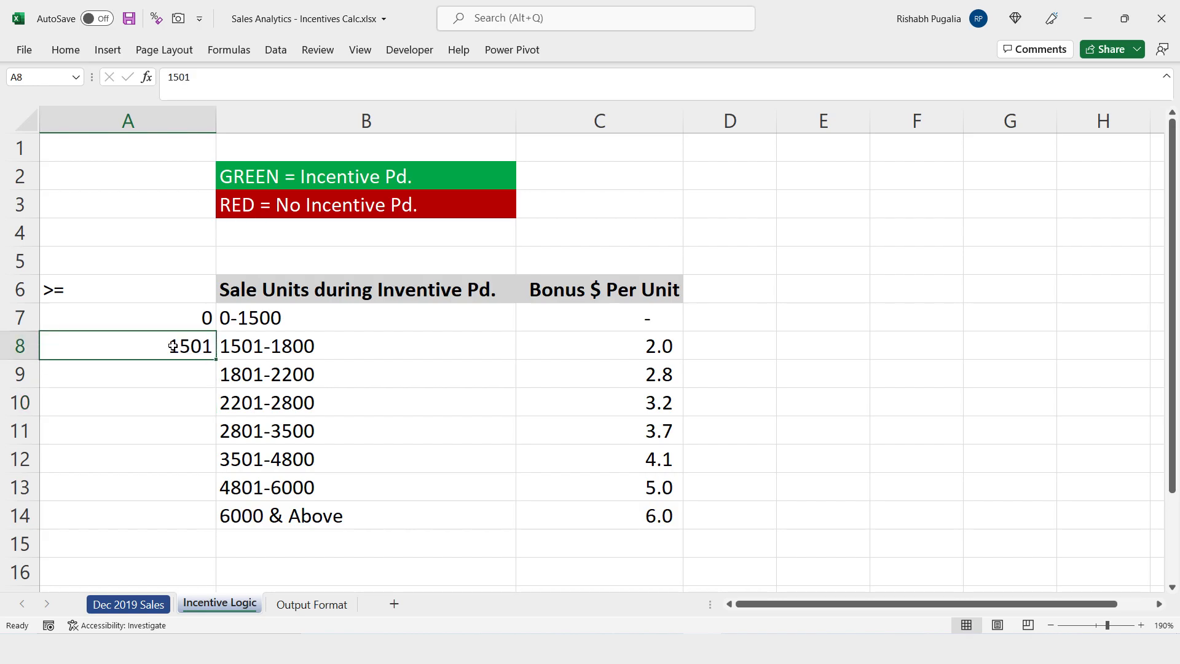
pyautogui.hotkey('ctrl', 'e')
pyautogui.doubleClick(203, 515)
pyautogui.moveTo(203, 515); pyautogui.dragTo(213, 515)
pyautogui.write('1')
pyautogui.click(439, 438)
pyautogui.moveTo(178, 317); pyautogui.dragTo(179, 518)
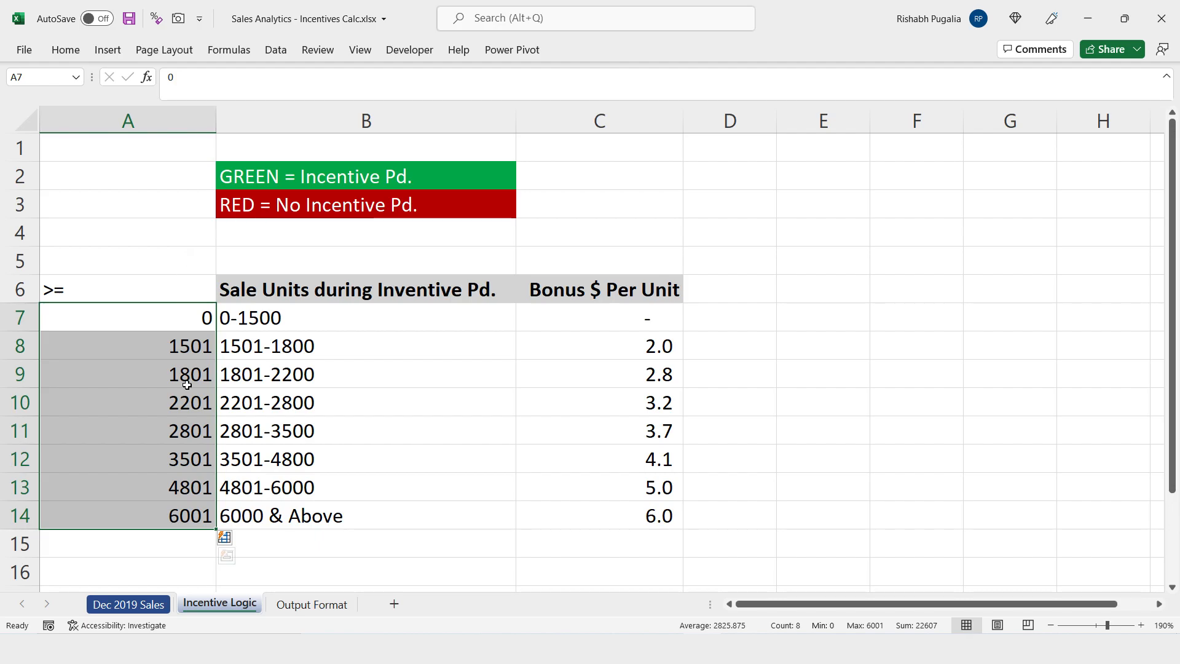
pyautogui.moveTo(162, 319); pyautogui.dragTo(179, 513)
pyautogui.click(94, 290)
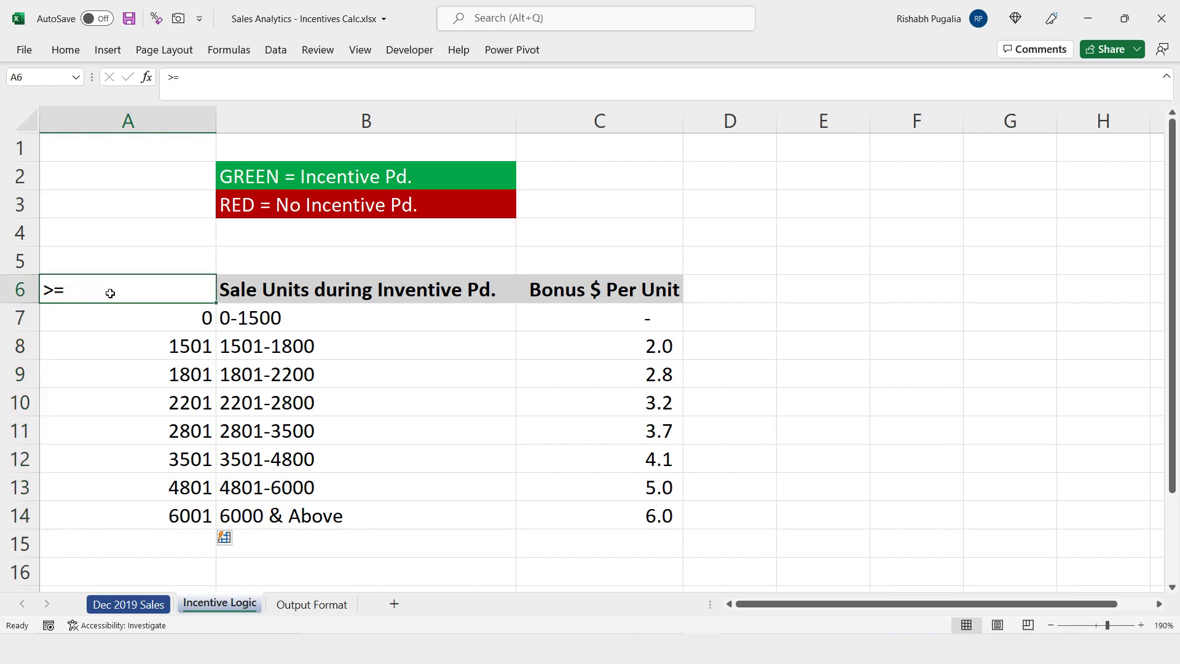
# On the Output Format sheet, start a VLOOKUP formula in P6 with L6 as the lookup value
pyautogui.click(319, 605)
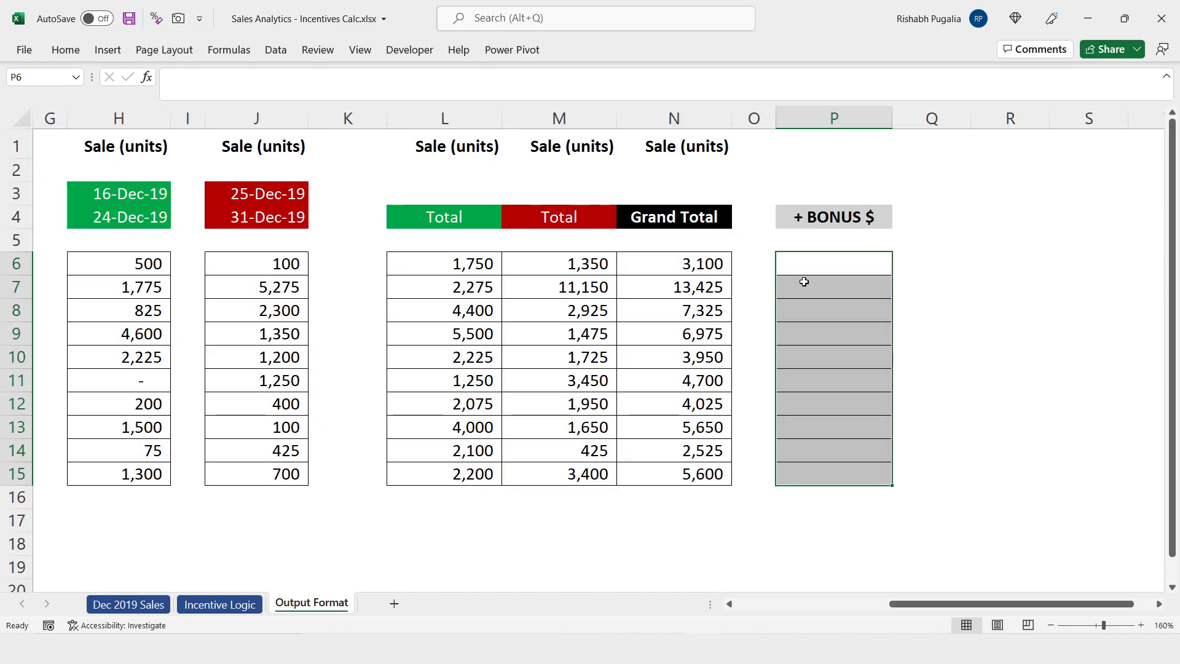
pyautogui.click(810, 263)
pyautogui.doubleClick(811, 262)
pyautogui.write('l')
pyautogui.press('Tab')
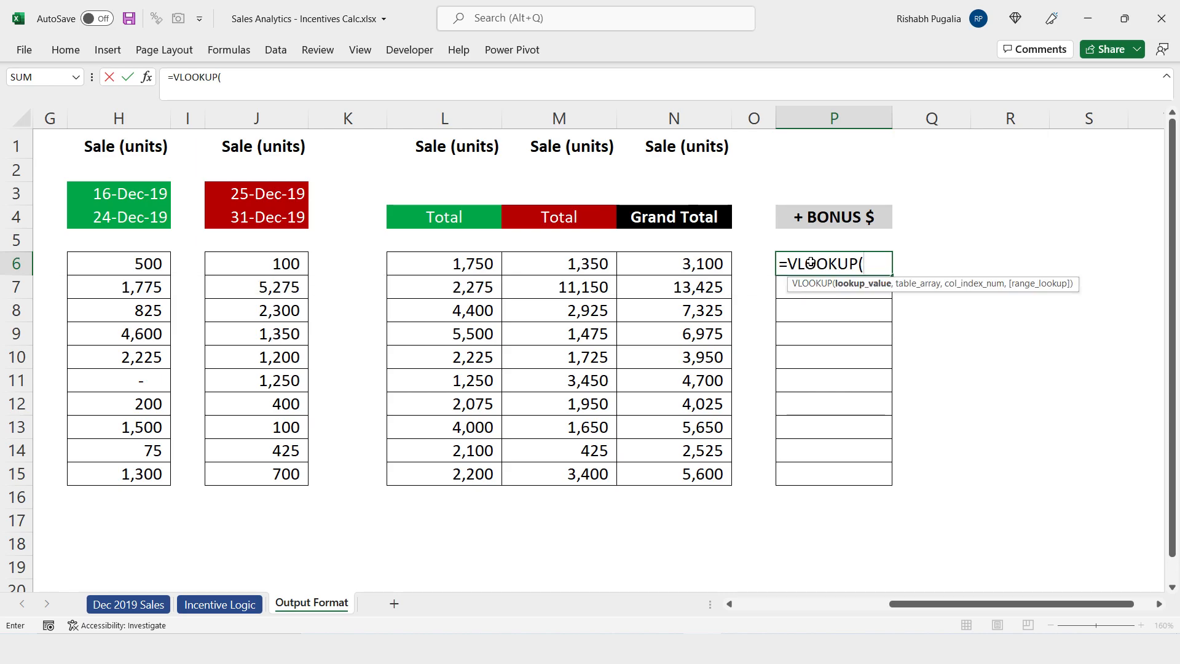
pyautogui.click(462, 264)
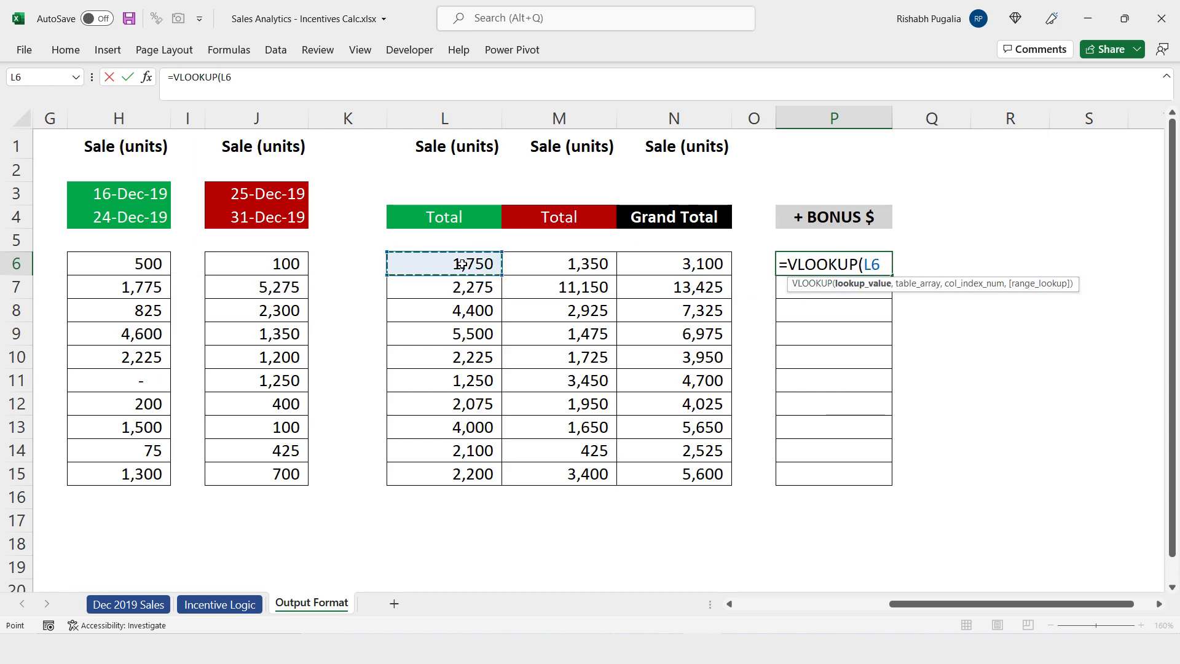
pyautogui.write(',')
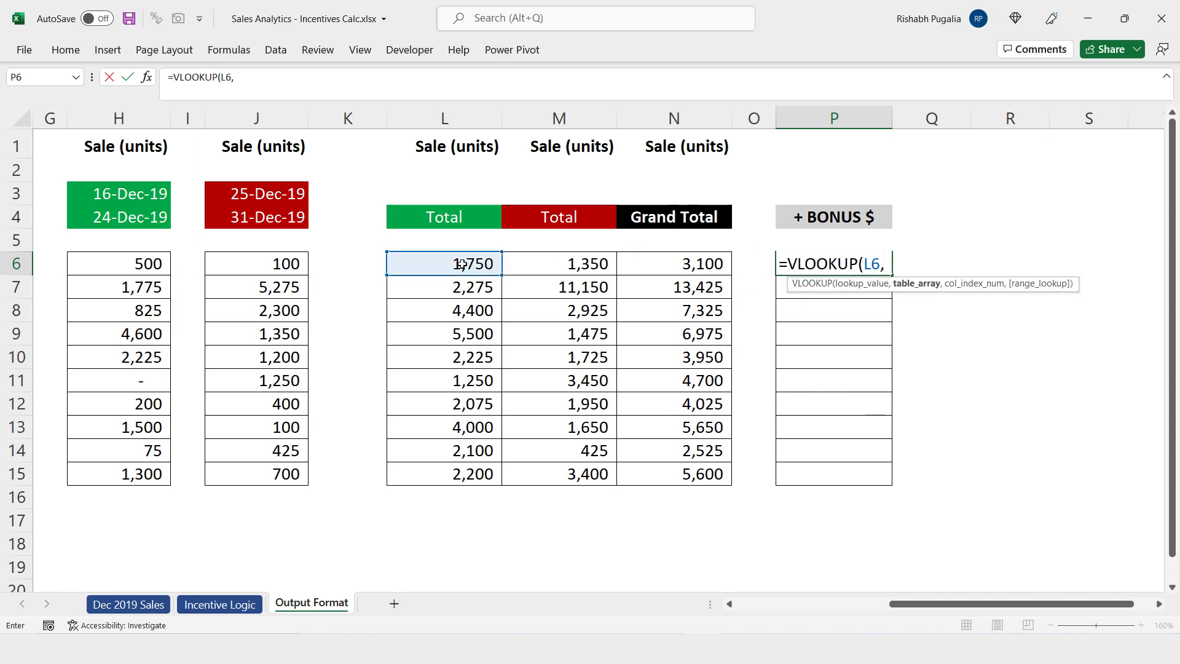
# Complete the VLOOKUP with the absolute table array 'Incentive Logic'!$A$7:$C$14, column index 3 and TRUE for approximate match
pyautogui.click(220, 604)
pyautogui.moveTo(192, 316); pyautogui.dragTo(604, 508)
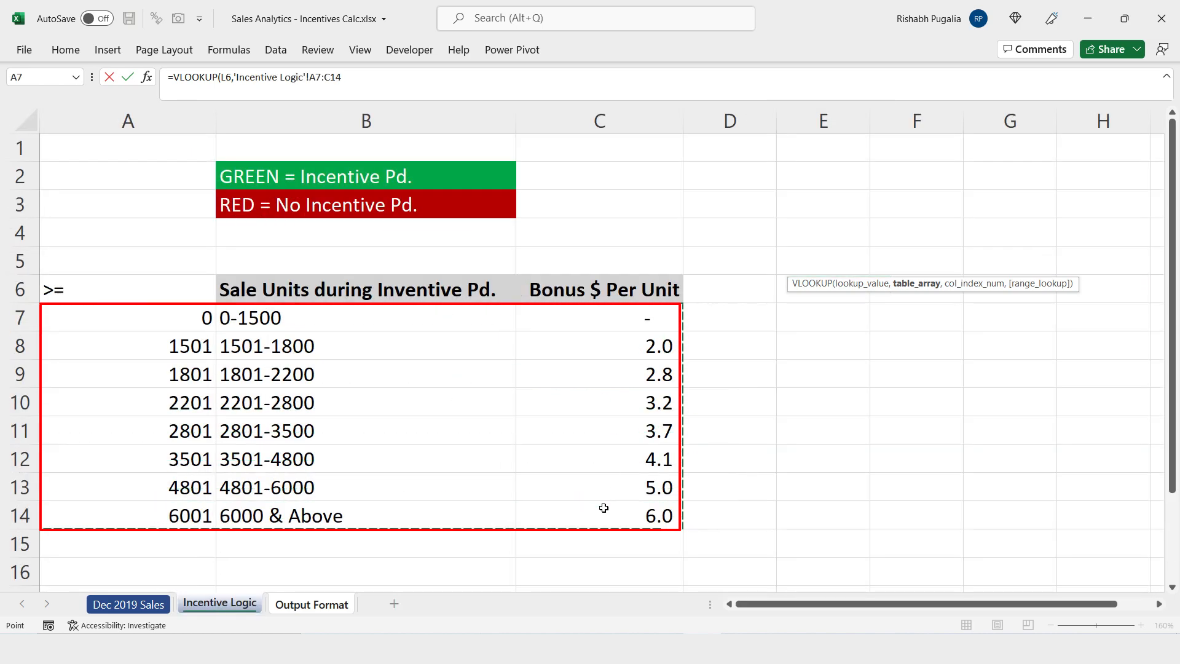
pyautogui.press('F4')
pyautogui.write(',')
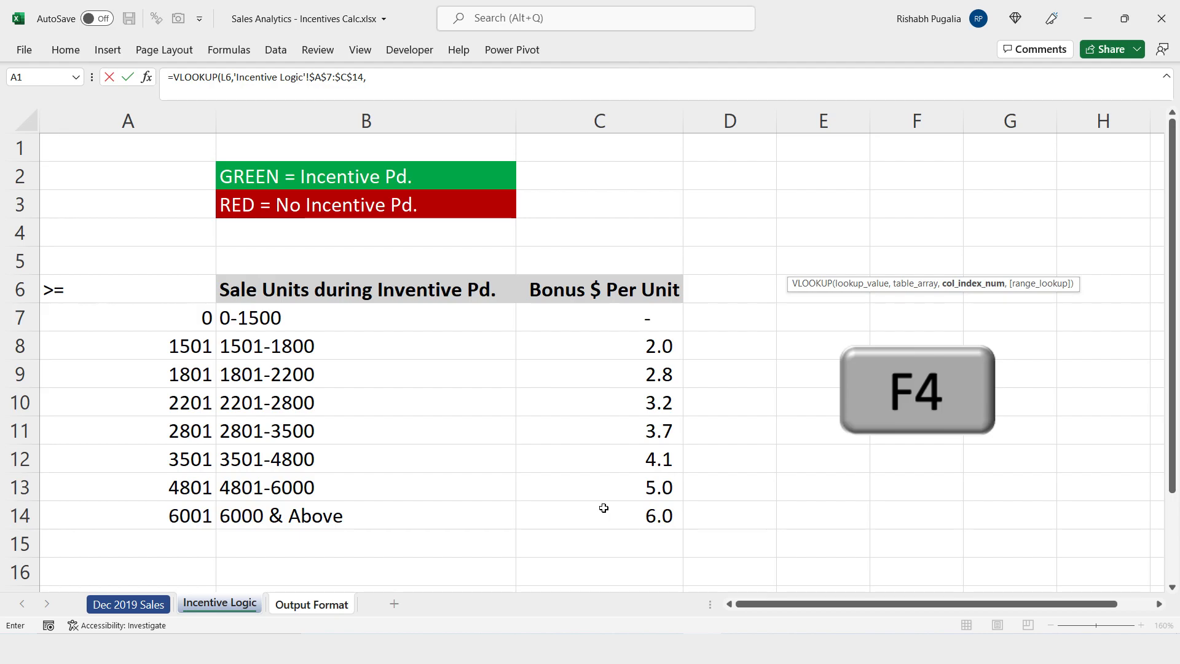
pyautogui.write('3')
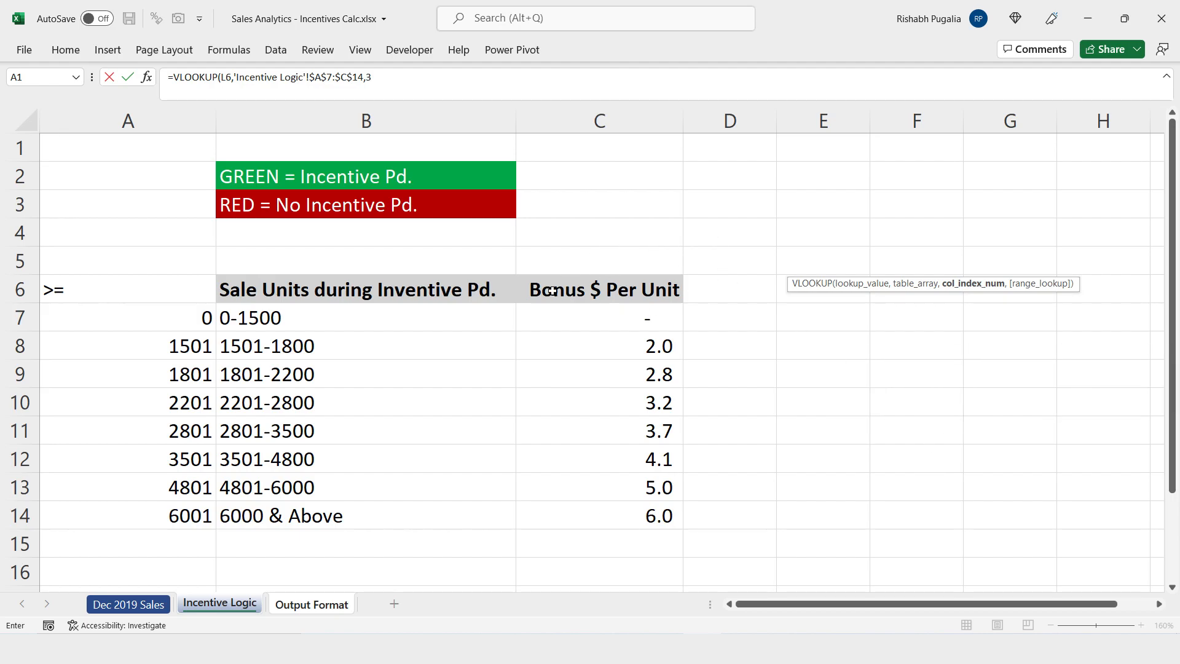
pyautogui.write(',')
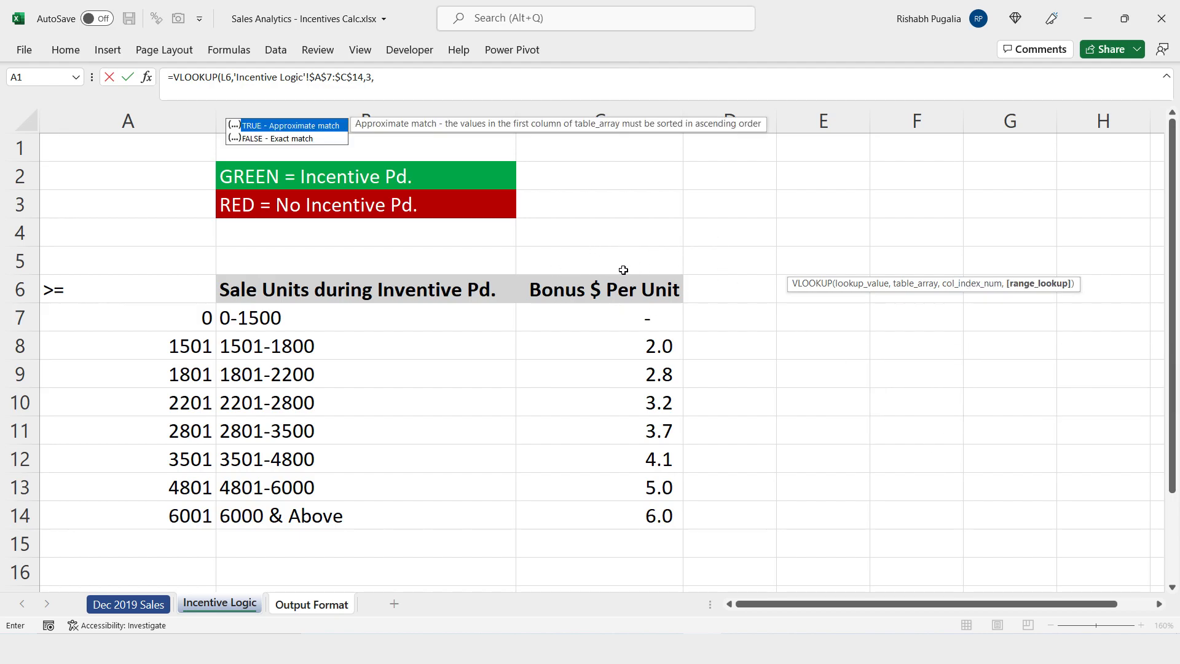
pyautogui.write('true)')
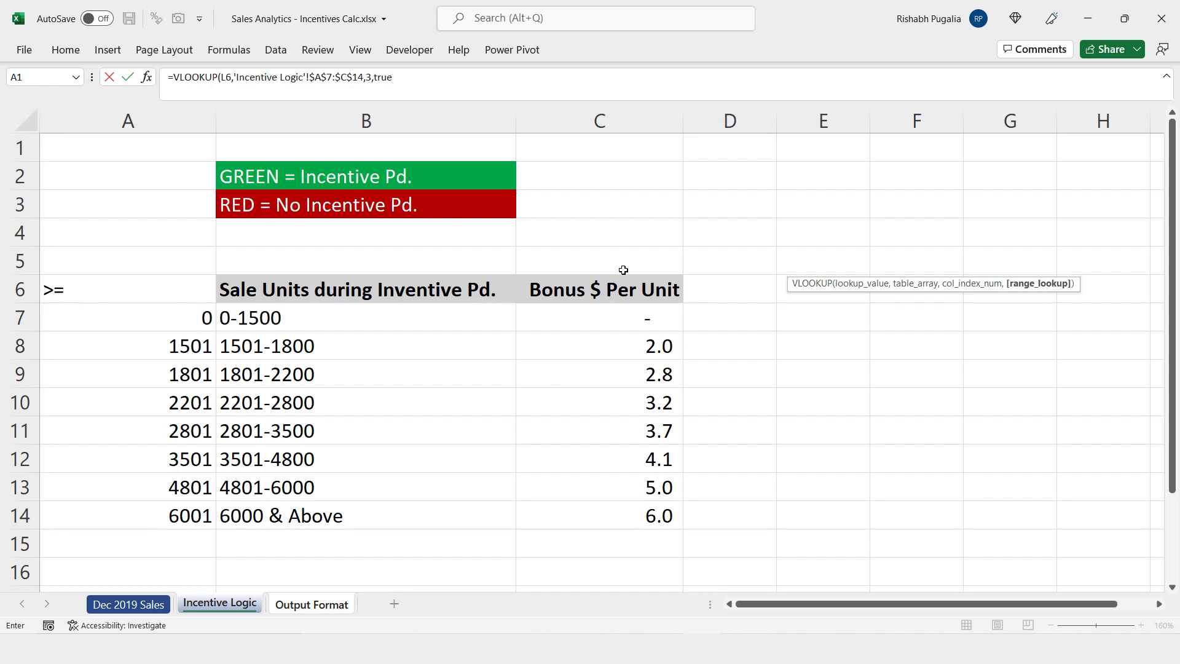
pyautogui.press('Return')
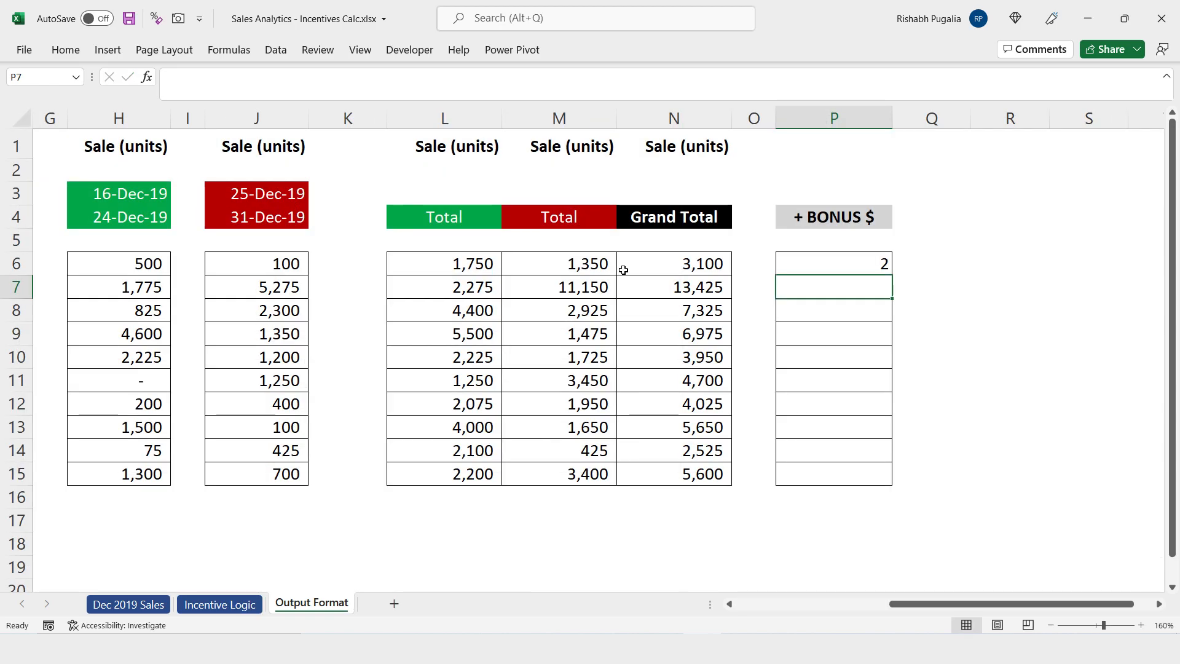
# Multiply the VLOOKUP in P6 by L6 at the start of the formula and fill it down to P15
pyautogui.doubleClick(863, 260)
pyautogui.press('Left')
pyautogui.press('Left')
pyautogui.press('Left')
pyautogui.press('Left')
pyautogui.press('Left')
pyautogui.press('Left')
pyautogui.press('Left')
pyautogui.press('Left')
pyautogui.press('Left')
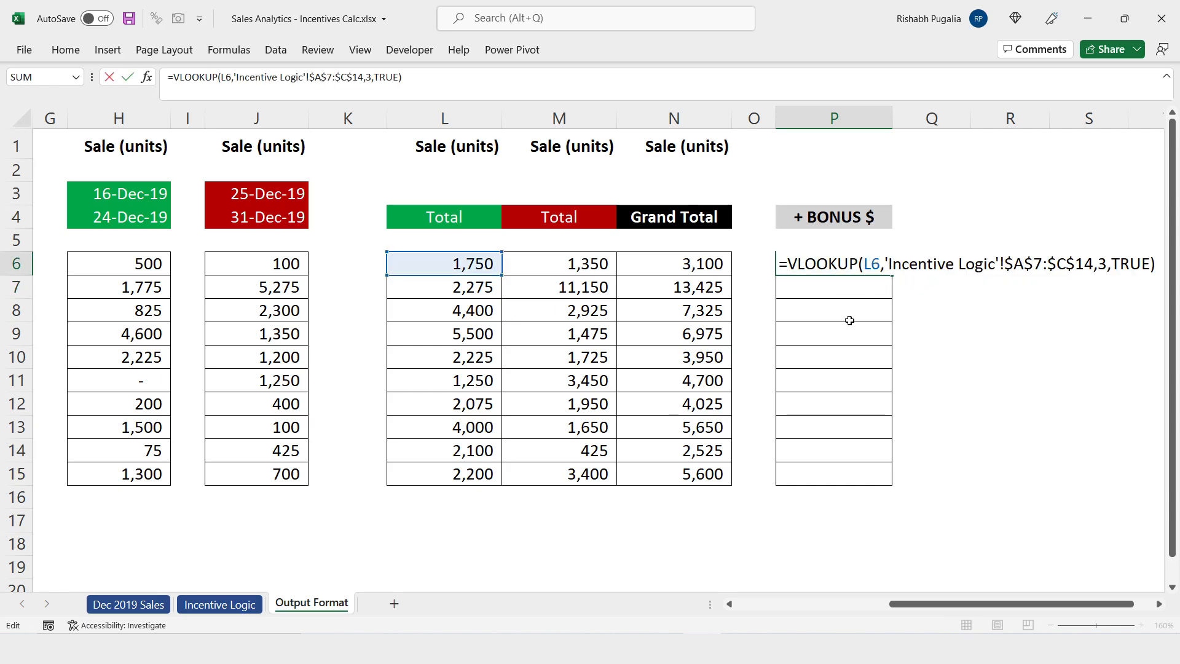
pyautogui.click(471, 263)
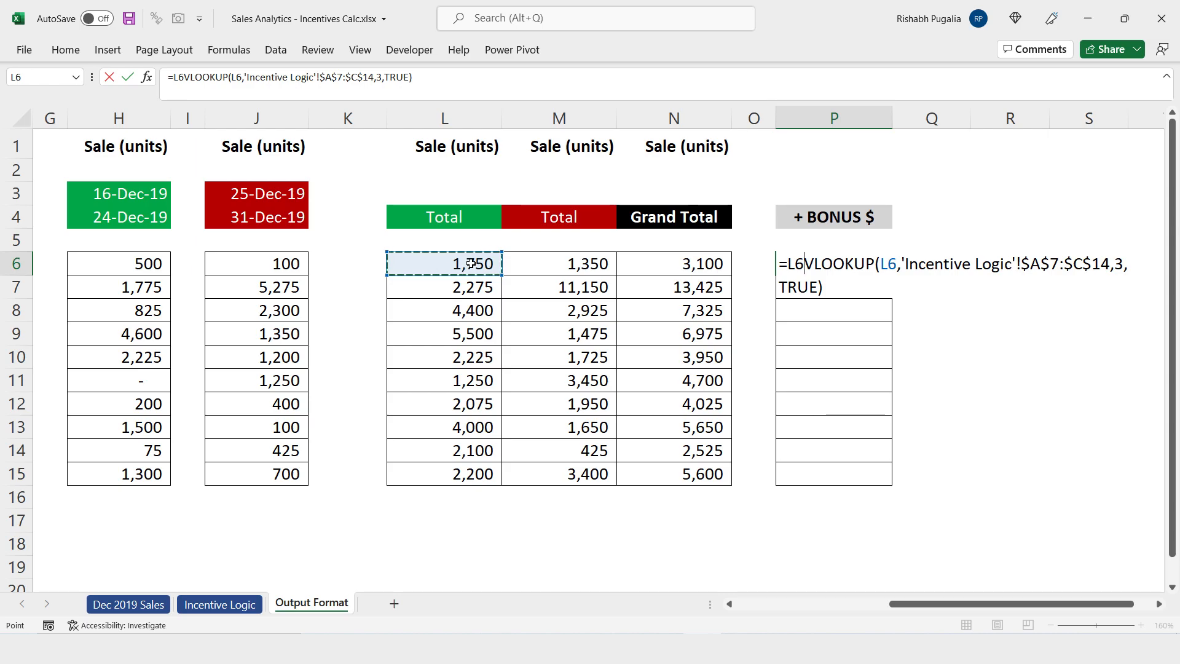
pyautogui.write('*')
pyautogui.press('Return')
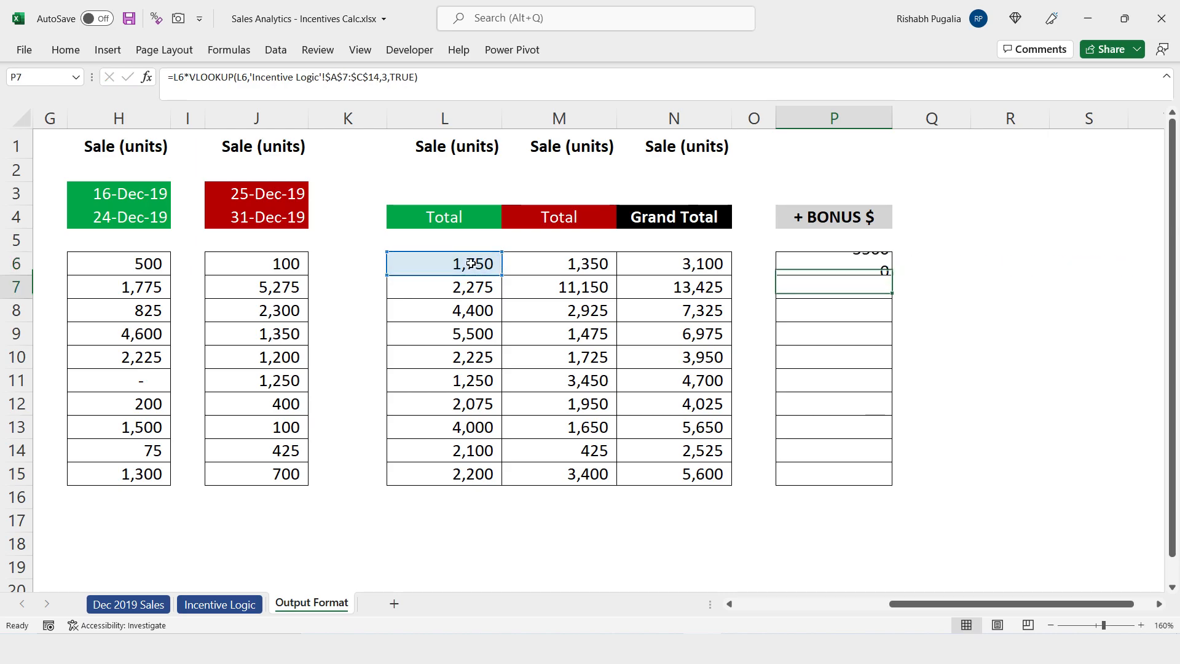
pyautogui.click(875, 263)
pyautogui.moveTo(892, 274); pyautogui.dragTo(887, 480)
# Total the bonuses in P16 with =SUM(P6:P15) and make the total bold
pyautogui.click(848, 489)
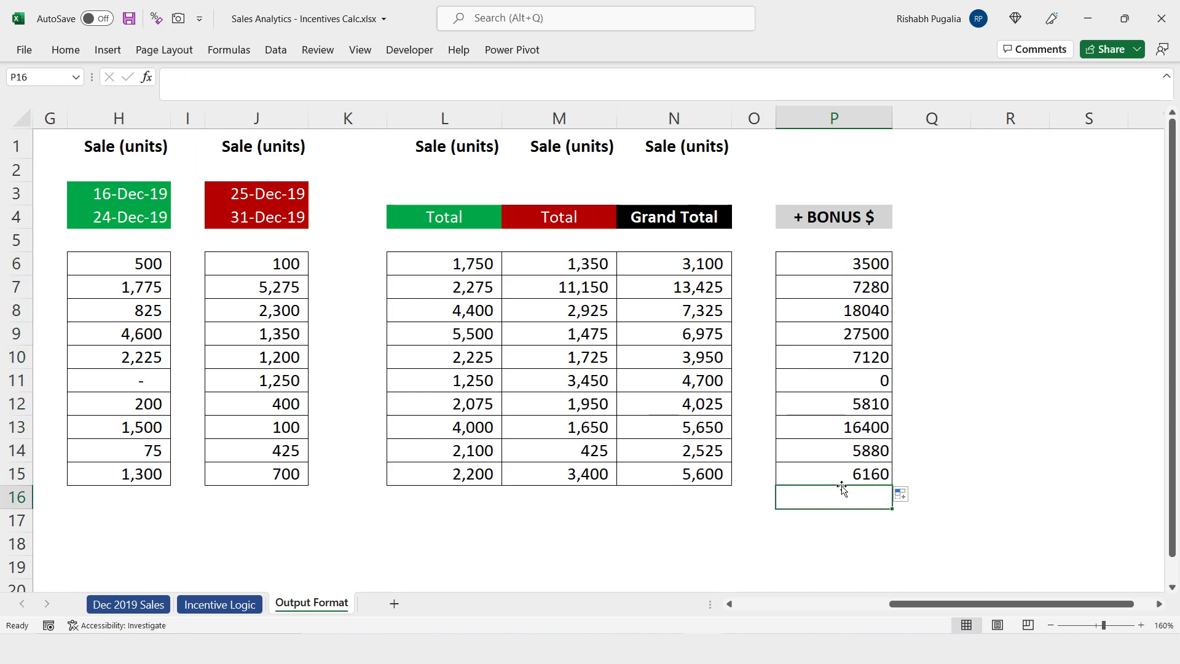
pyautogui.hotkey('alt', '=')
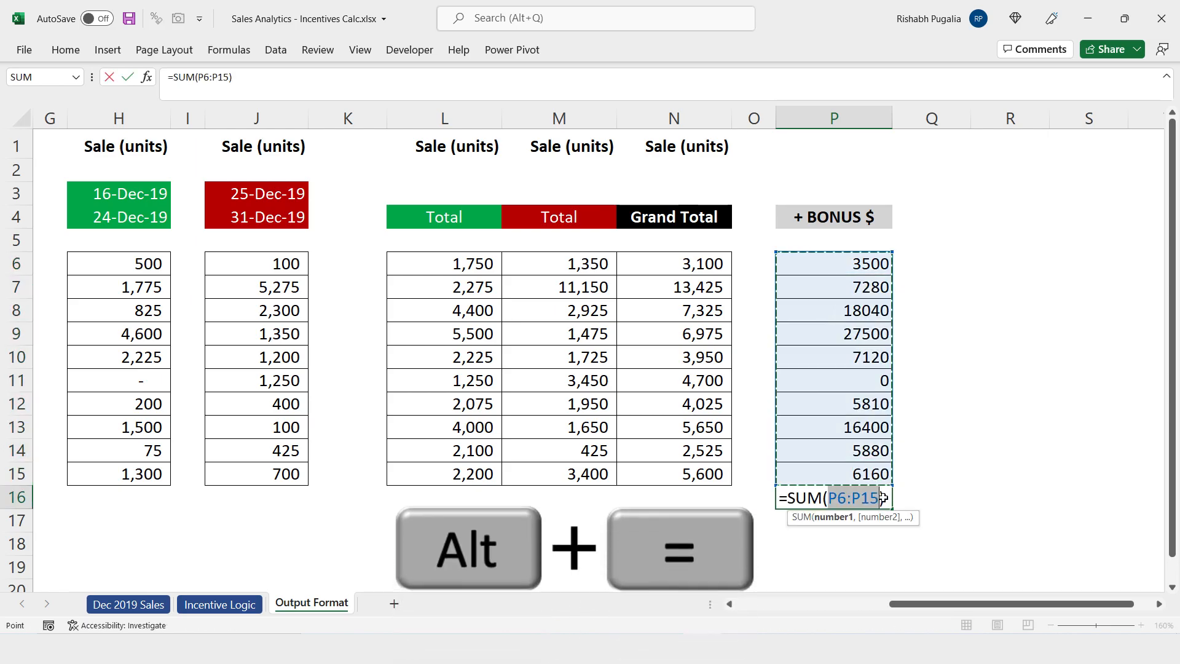
pyautogui.press('Return')
pyautogui.press('Up')
pyautogui.hotkey('ctrl', 'b')
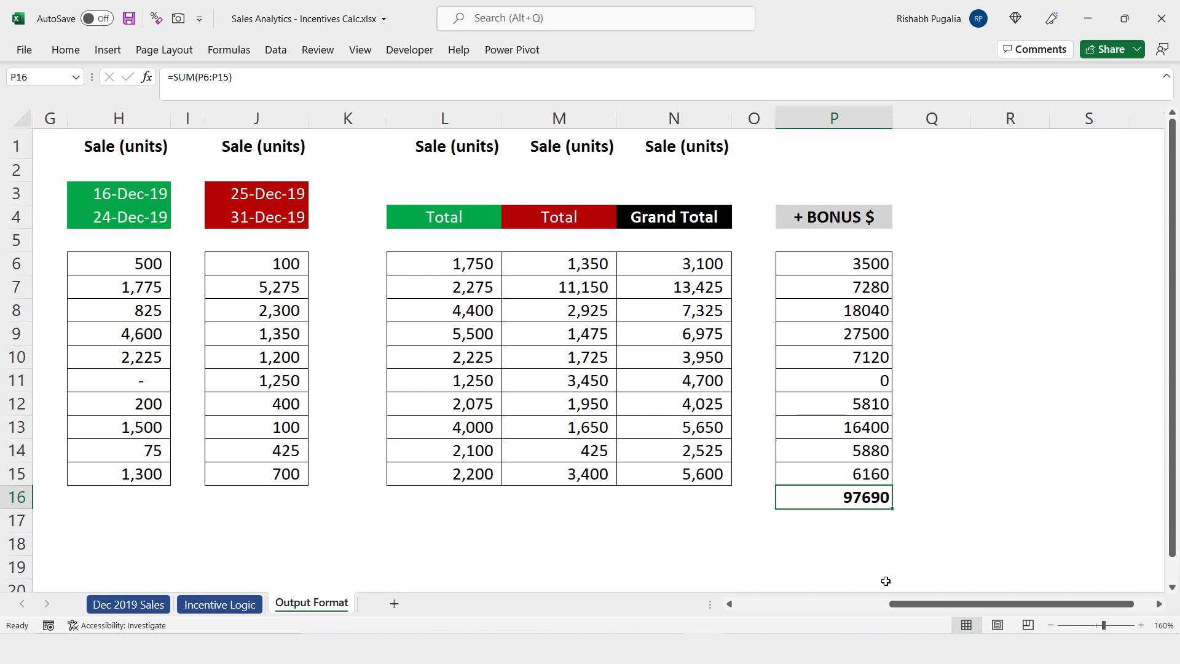
pyautogui.moveTo(905, 602); pyautogui.dragTo(697, 601)
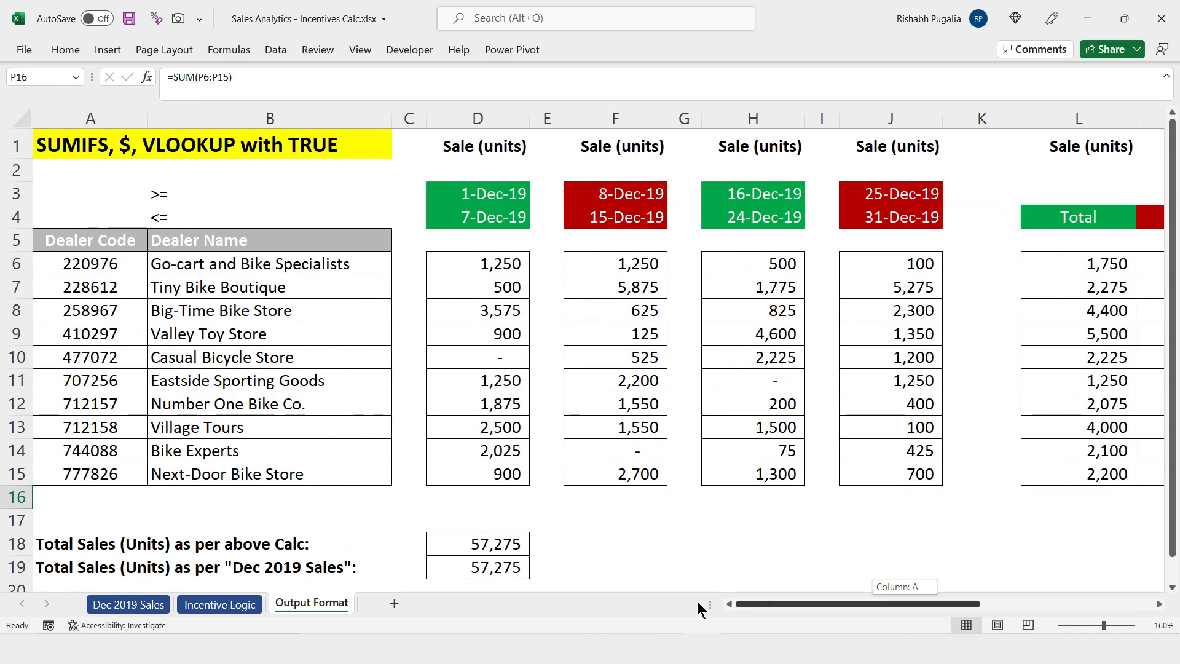
pyautogui.click(666, 536)
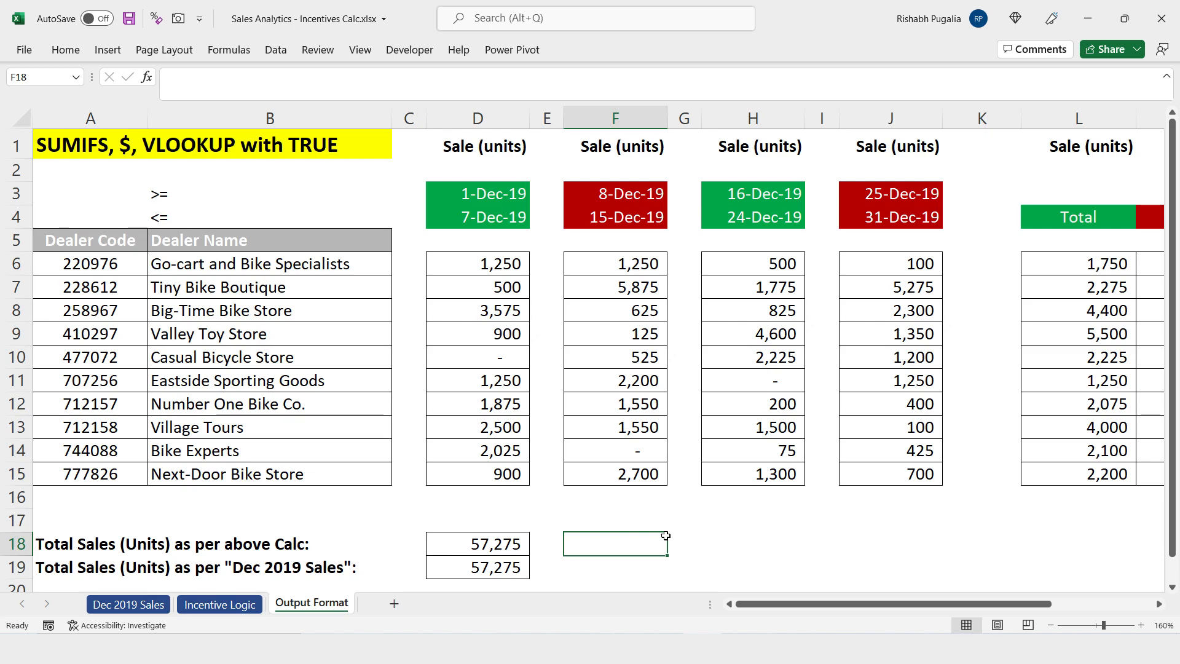